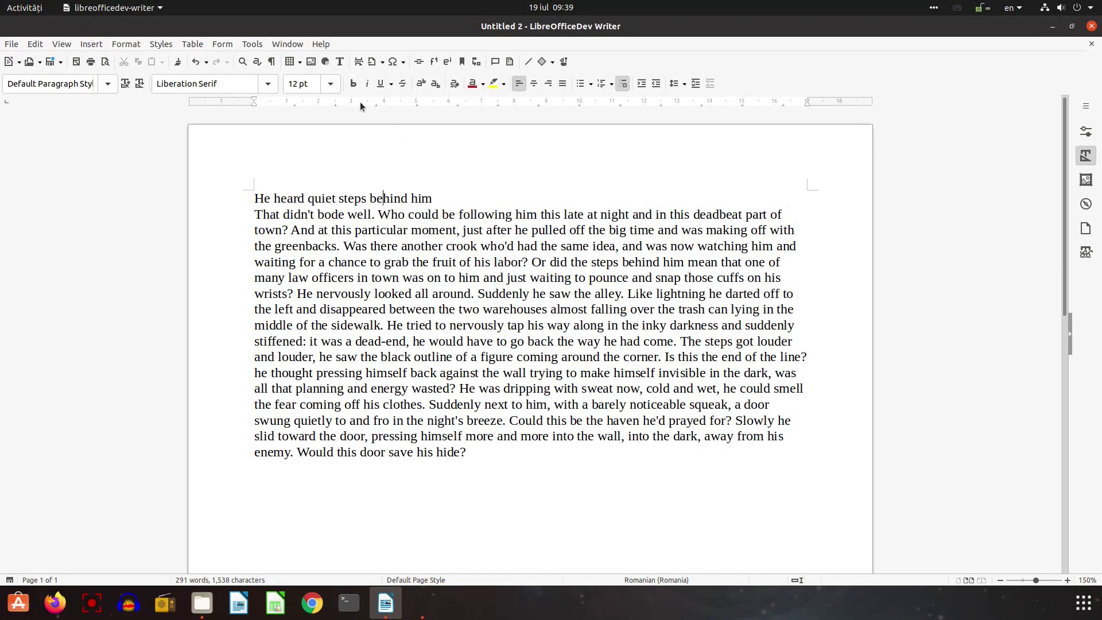
- Apply Heading 1 from the Styles sidebar to the first line 'He heard quiet steps behind him'
click(321, 44)
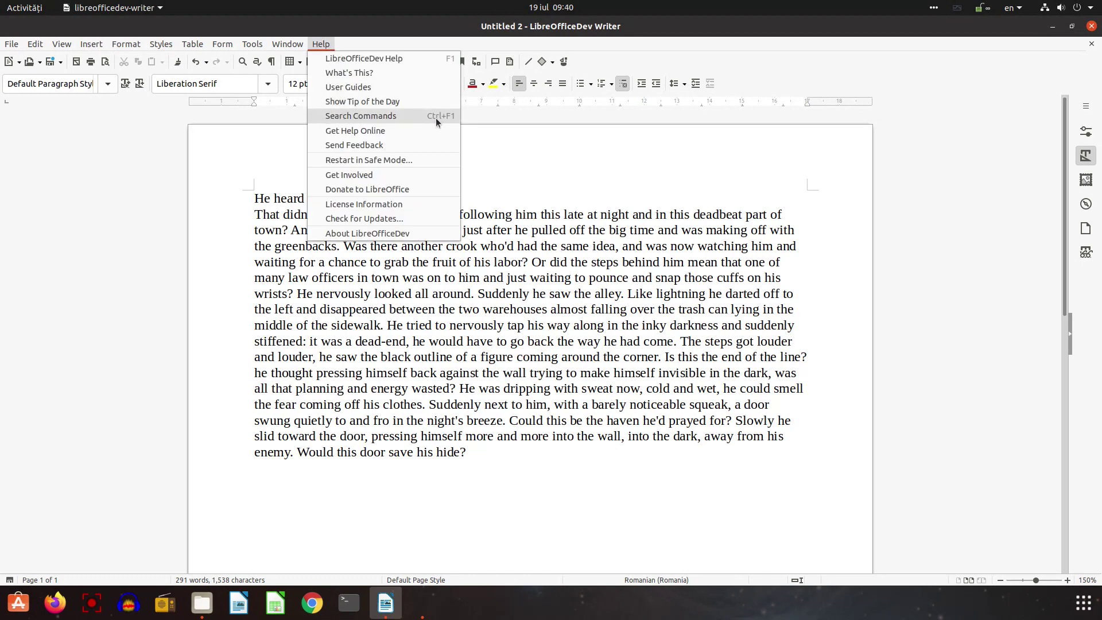
key(Escape)
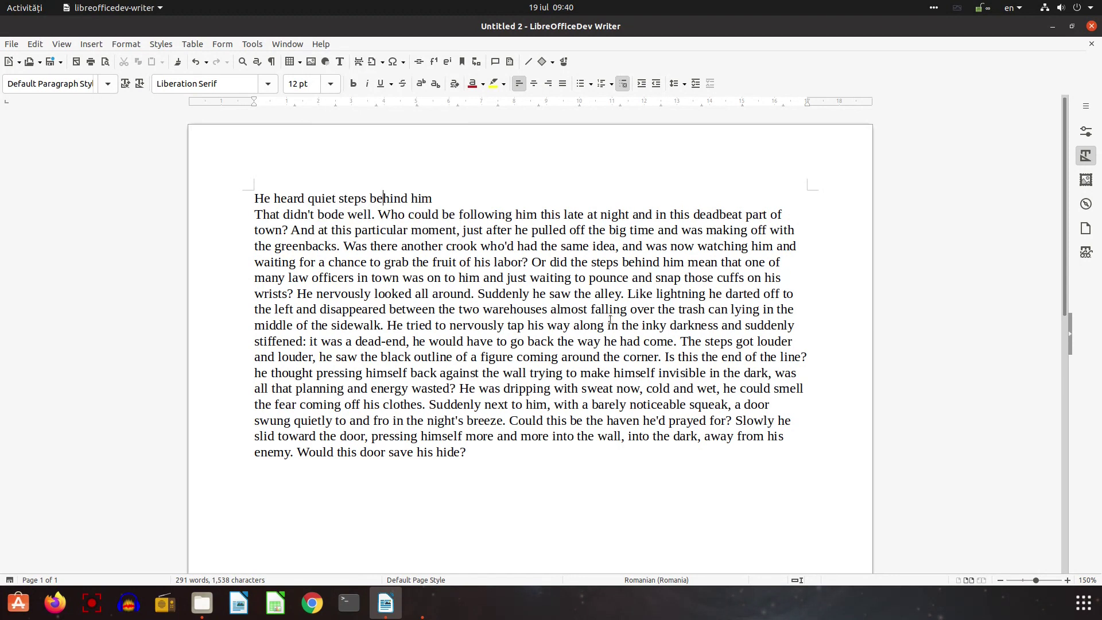
drag(428, 202, 252, 198)
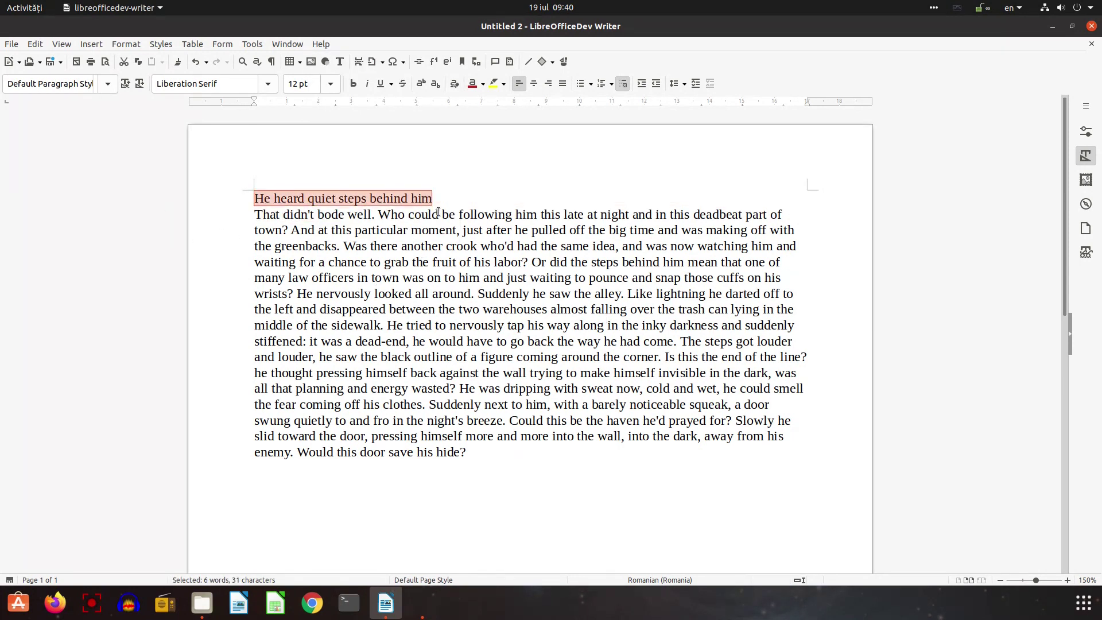
key(shift+Escape)
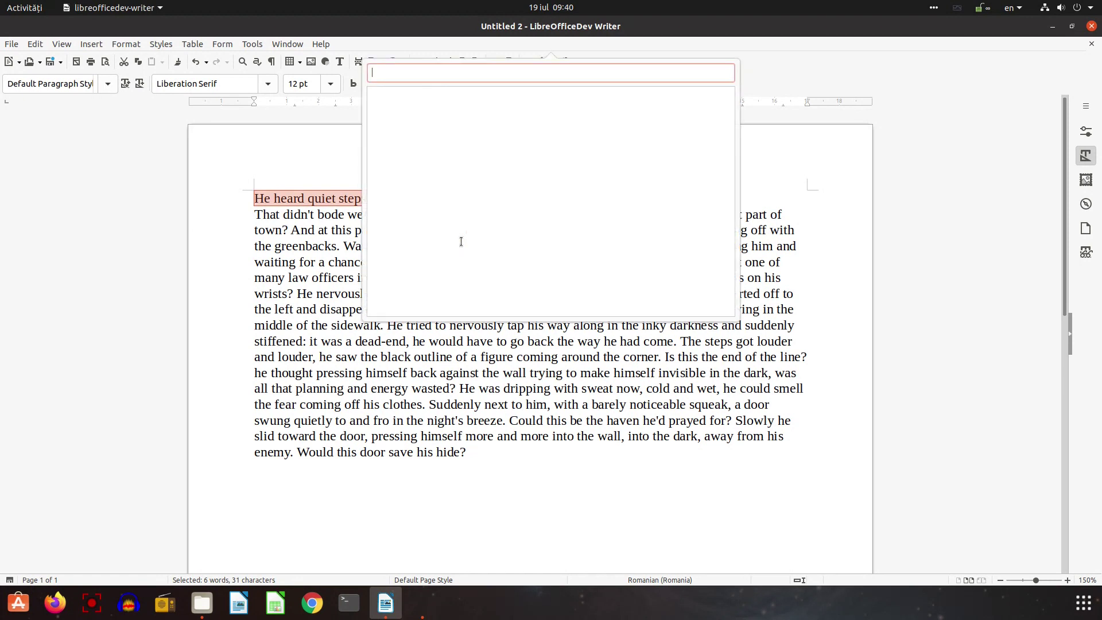
text(sty)
click(413, 101)
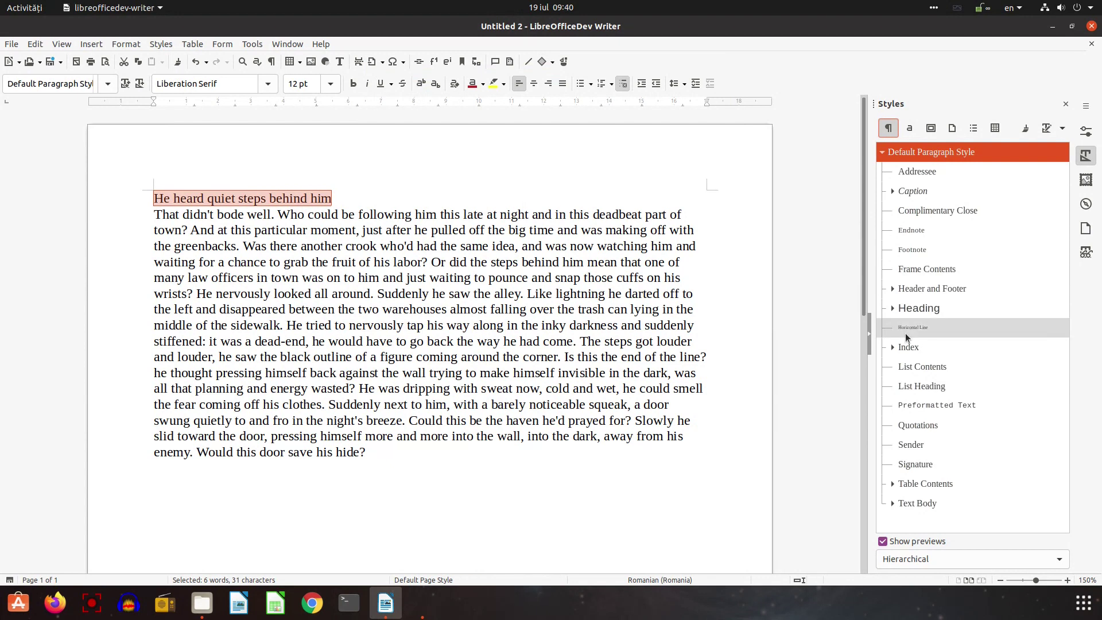
click(893, 309)
click(945, 349)
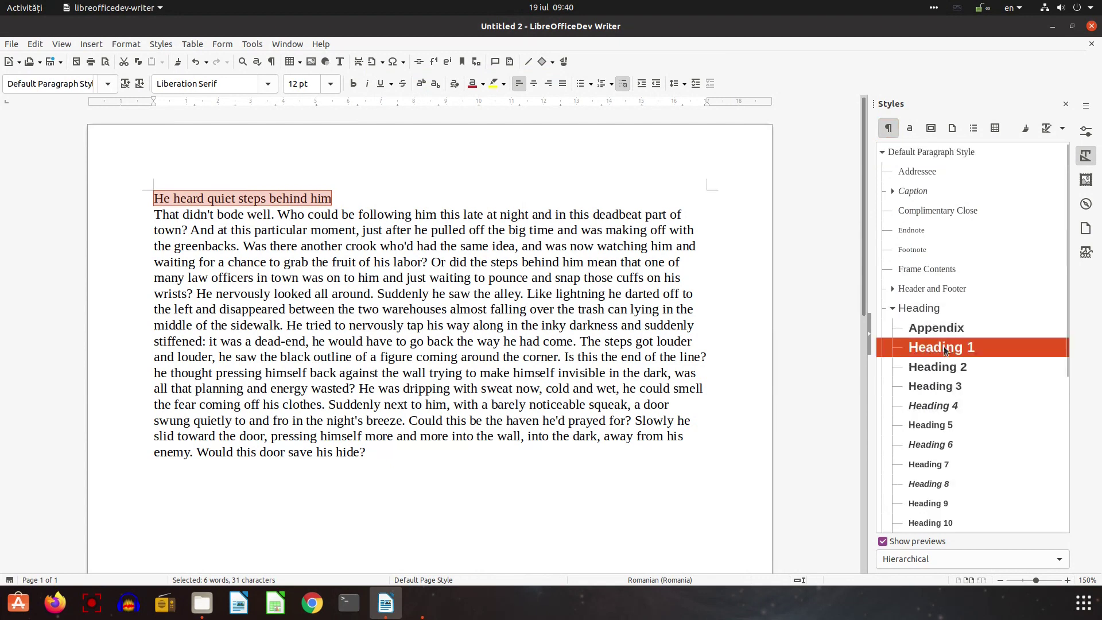
double_click(944, 348)
click(294, 270)
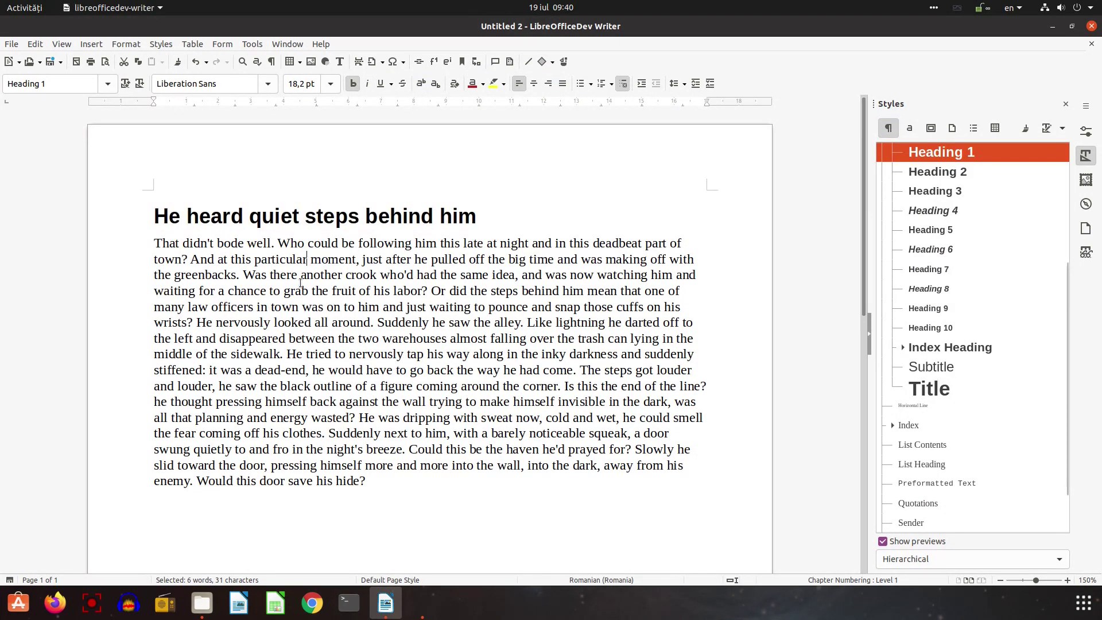
click(270, 219)
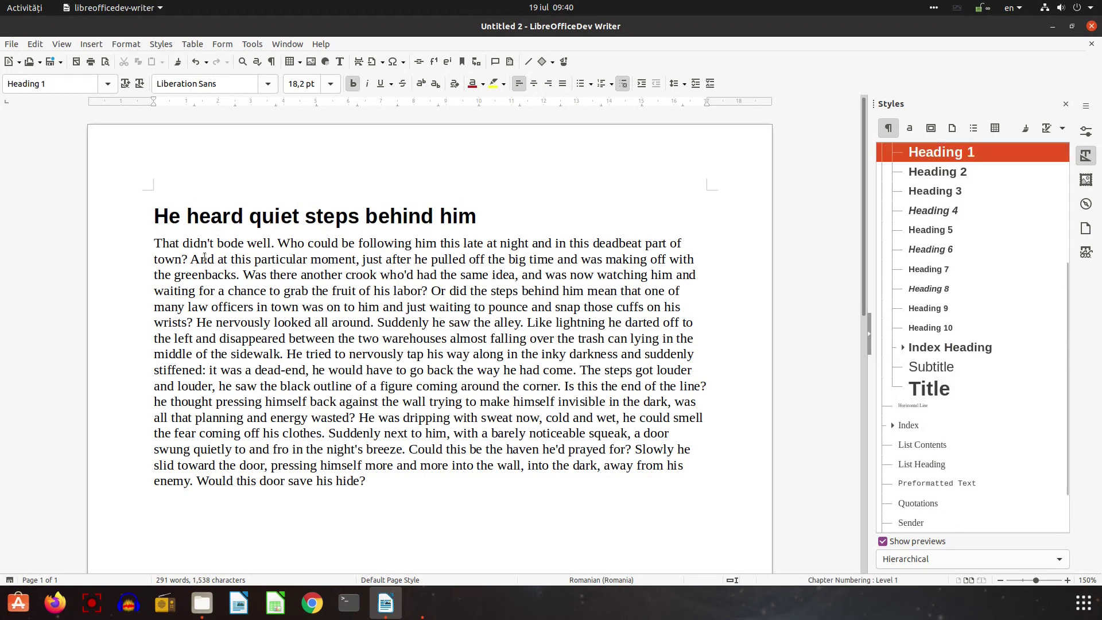
- Wrap the whole body paragraph under the heading in a new section, Section1
drag(150, 244, 379, 479)
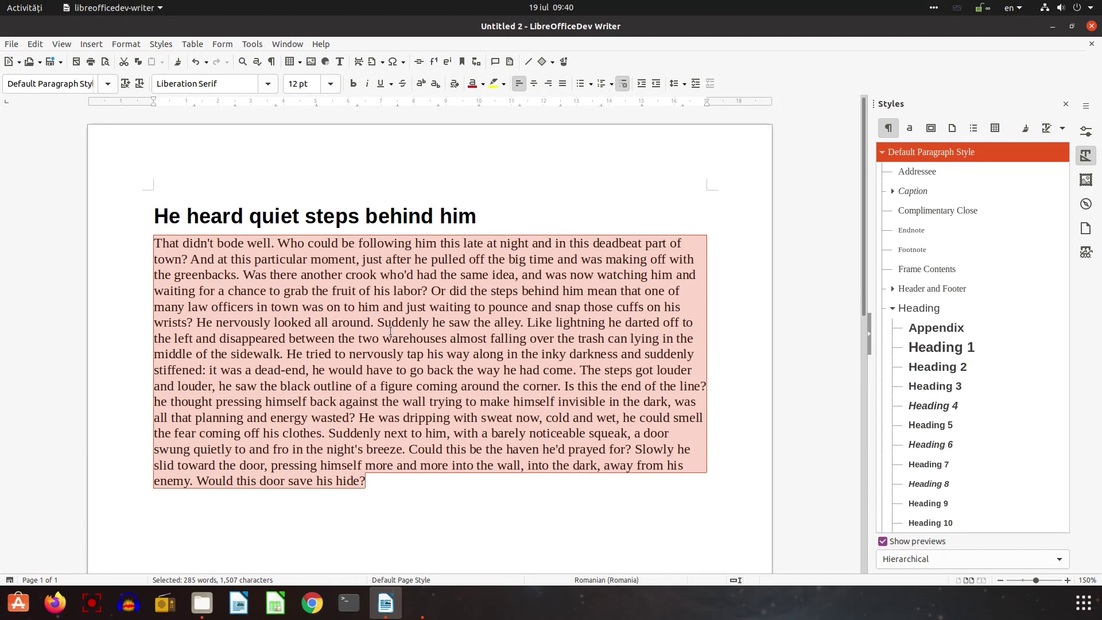
key(shift+Escape)
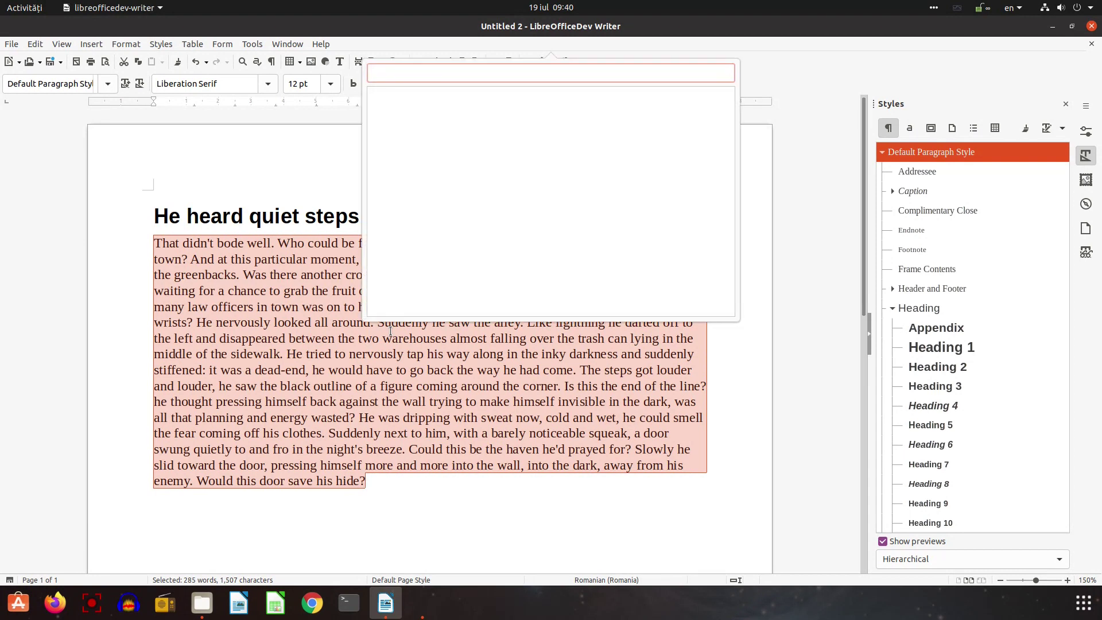
text(sect)
key(Return)
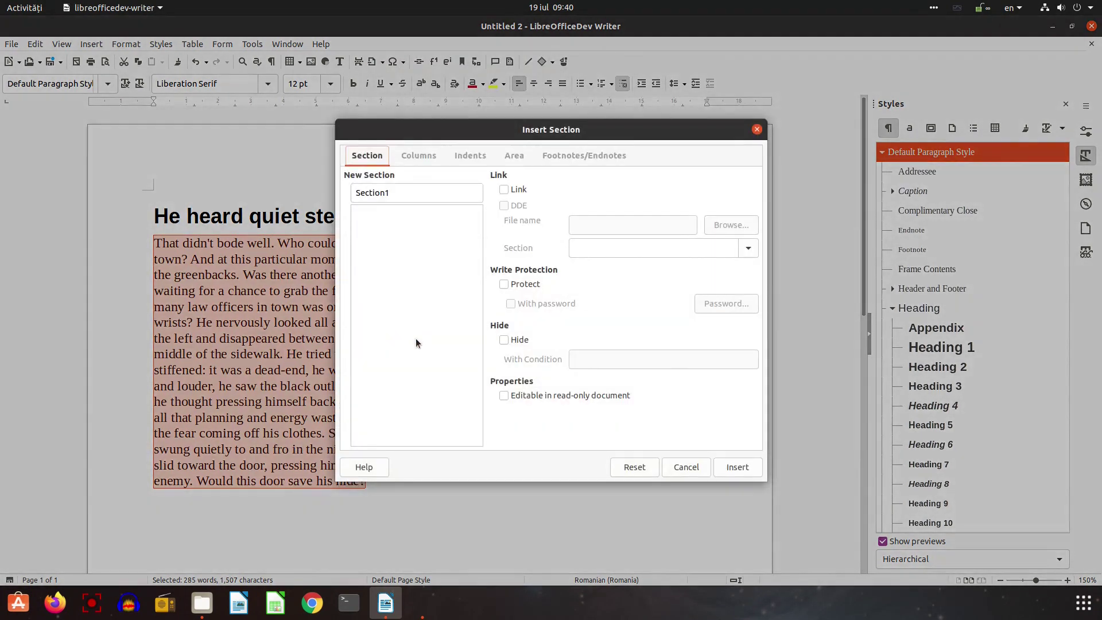
click(725, 467)
click(181, 234)
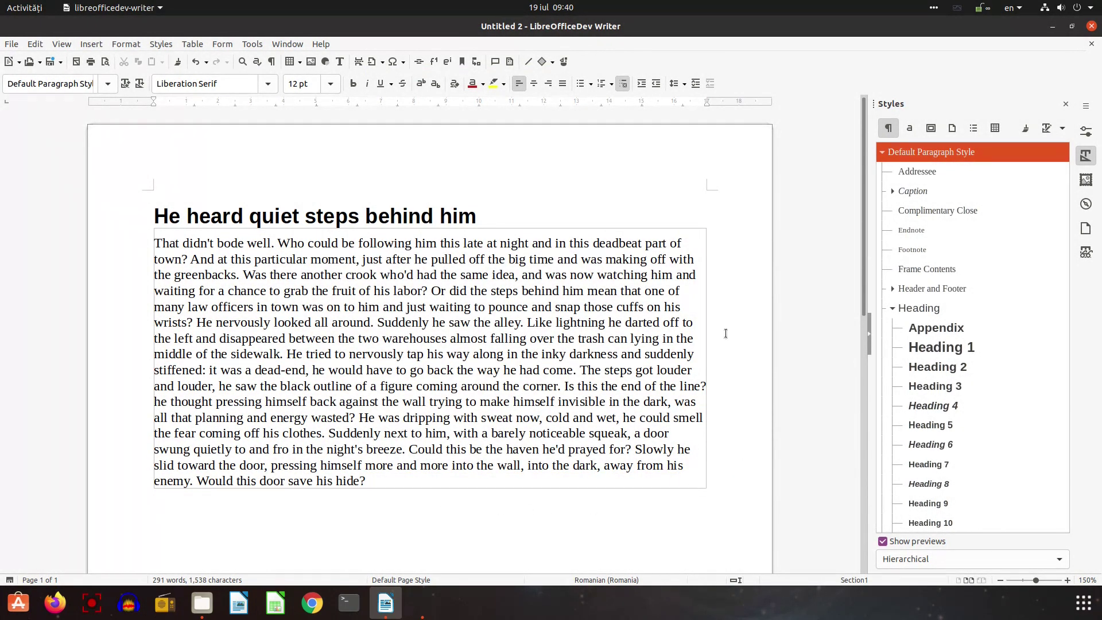
click(505, 433)
- Lay the section out in two columns, left one wider, and justify the text
key(shift+Escape)
text(colum)
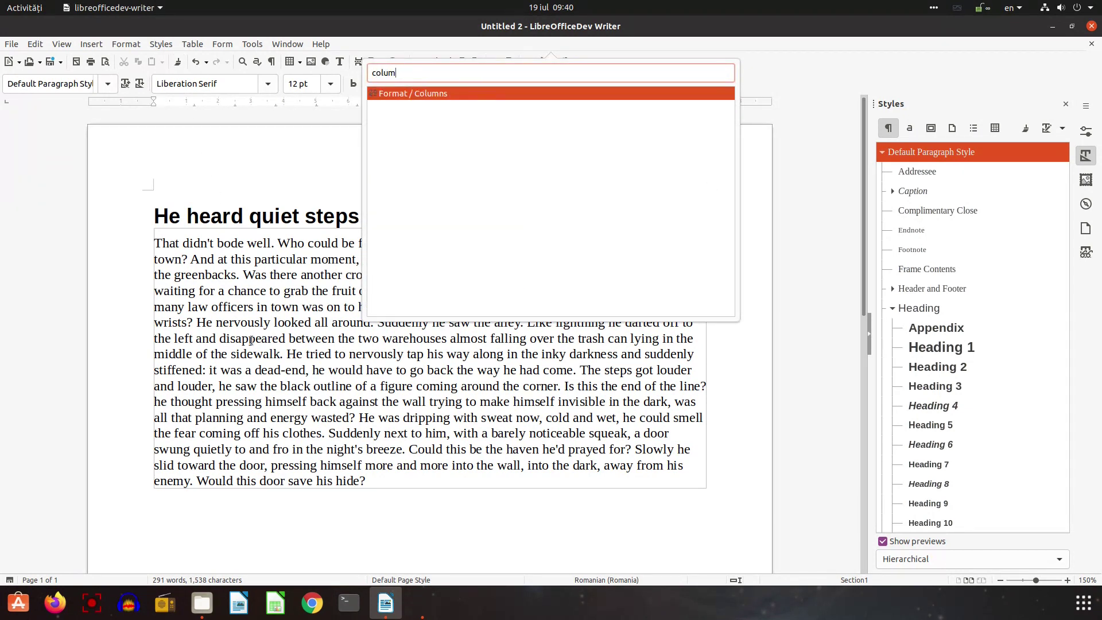
click(400, 102)
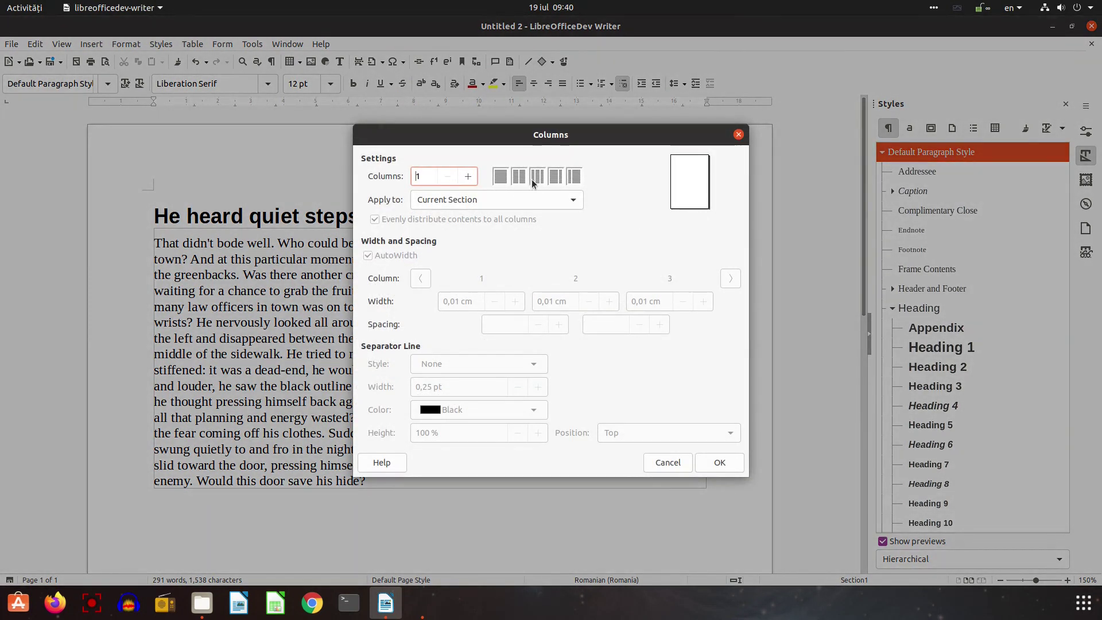
click(529, 180)
key(Right)
key(Right)
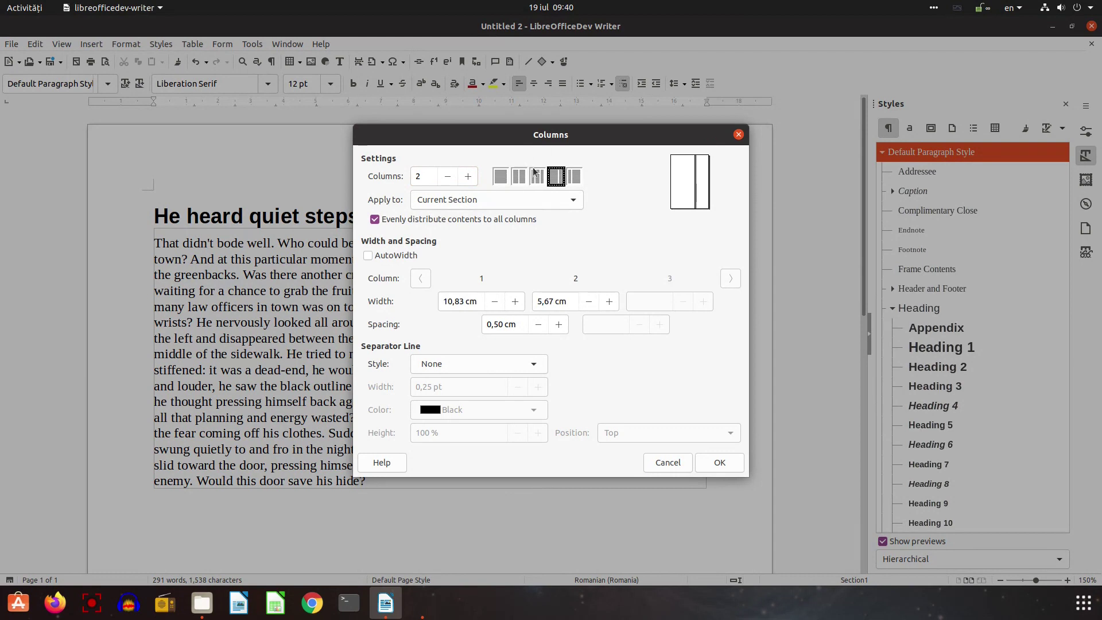
click(718, 462)
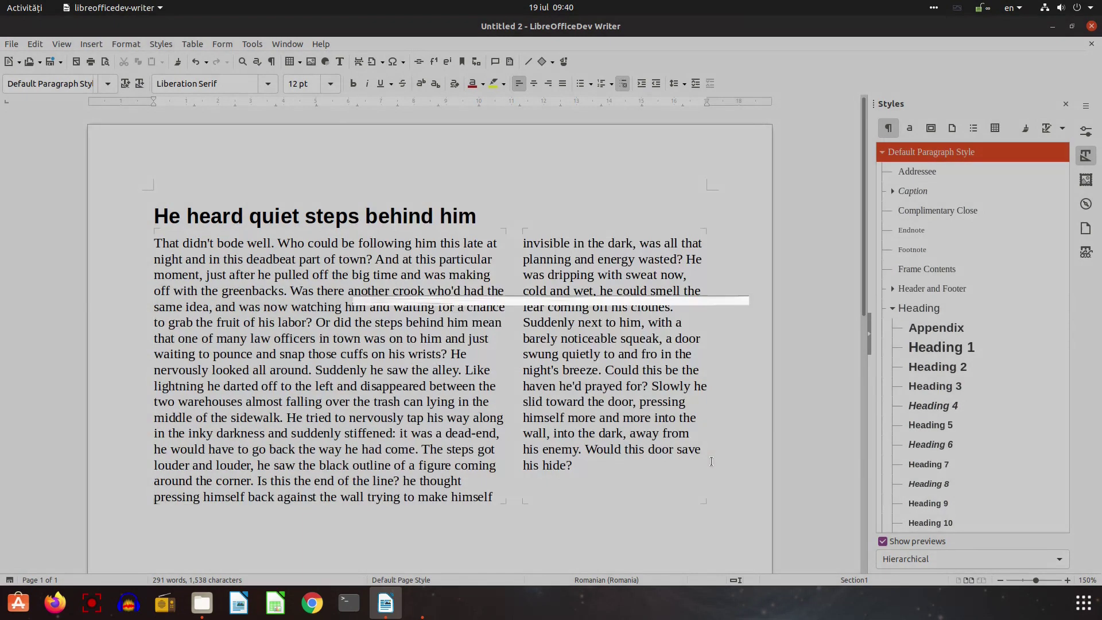
click(562, 83)
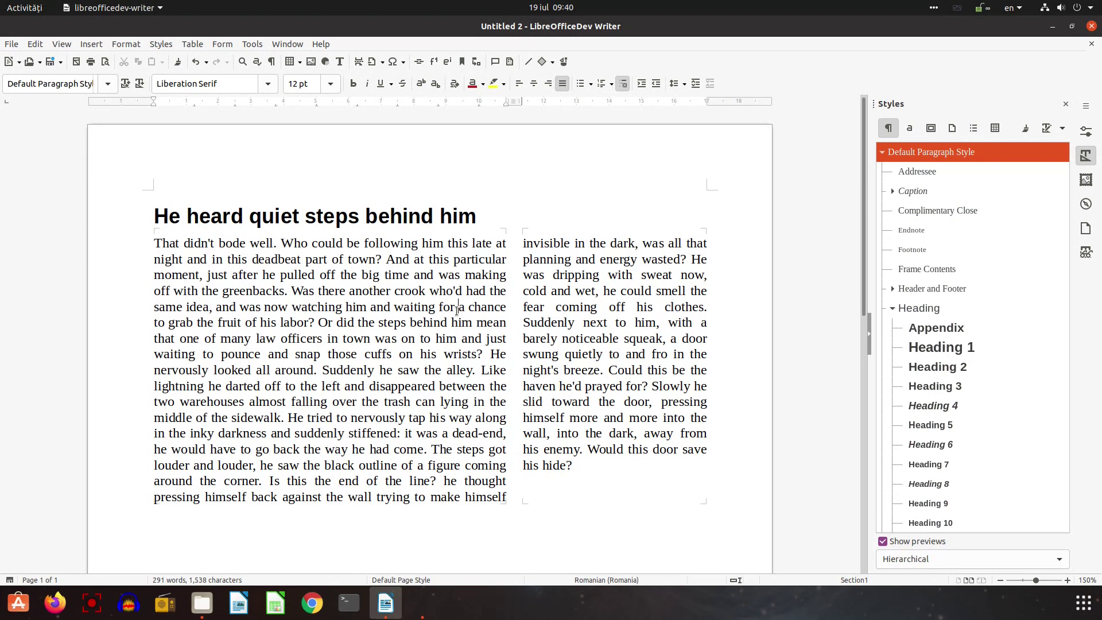
- Switch the page style to landscape orientation
key(shift+Escape)
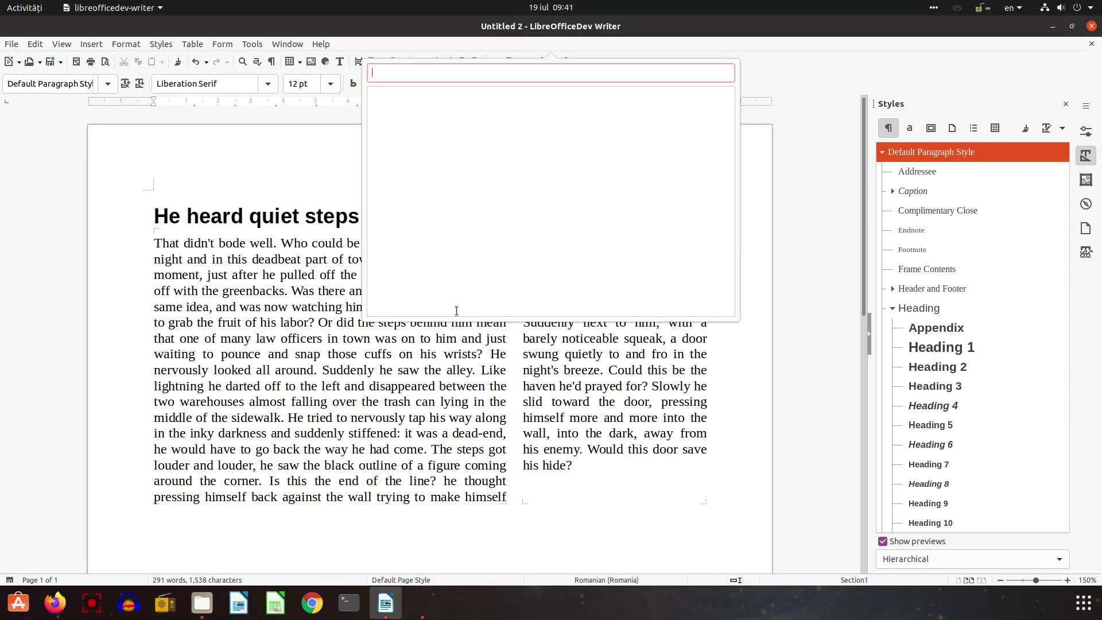
text(page)
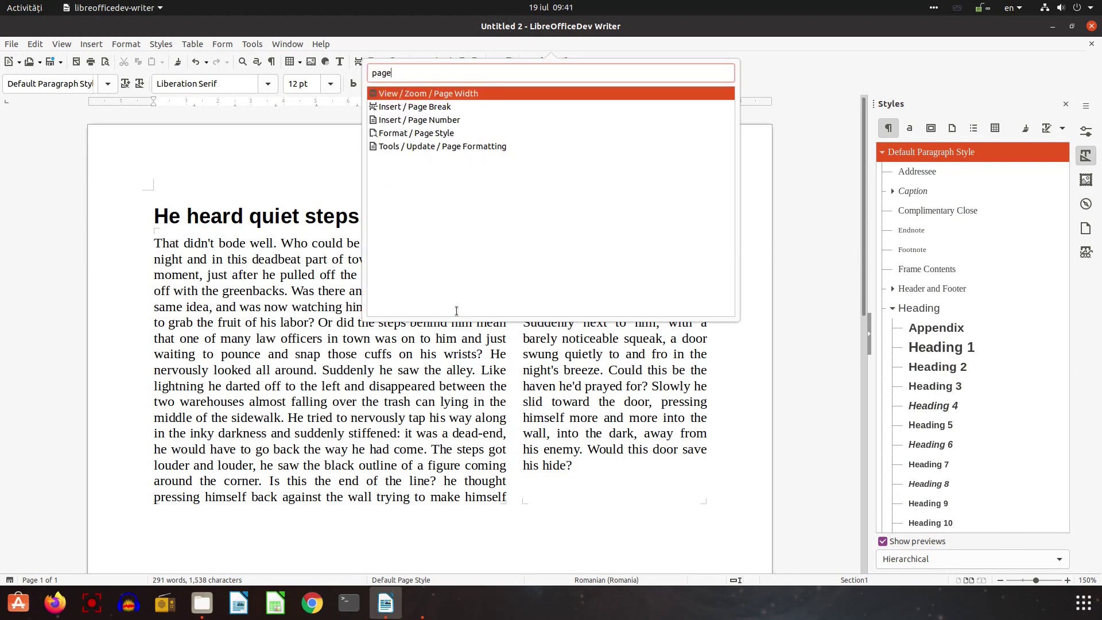
click(445, 133)
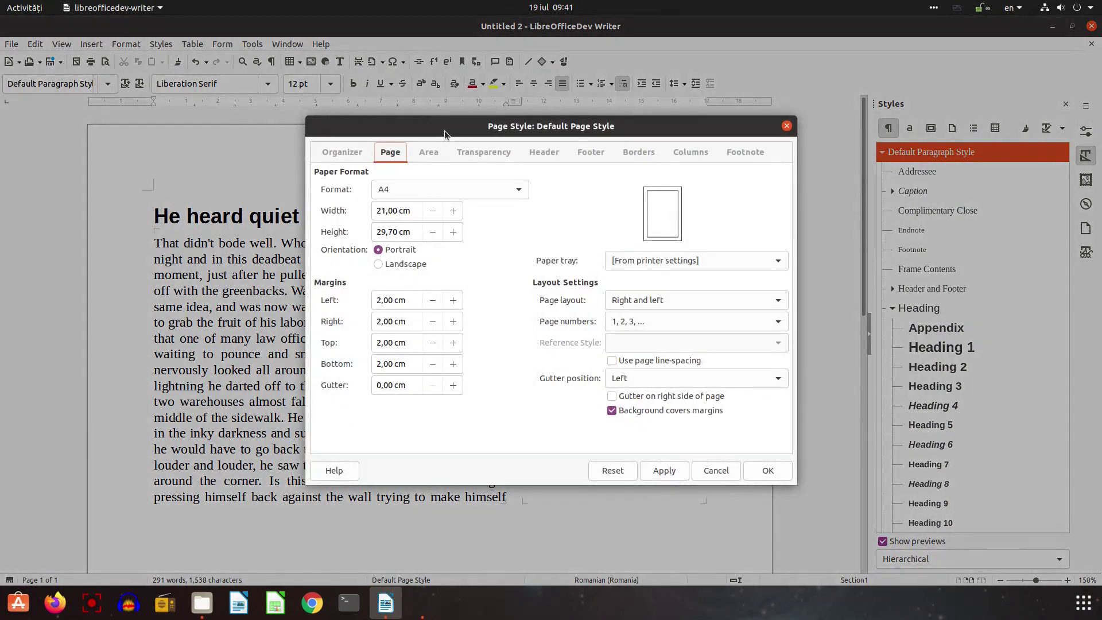
click(418, 264)
click(676, 469)
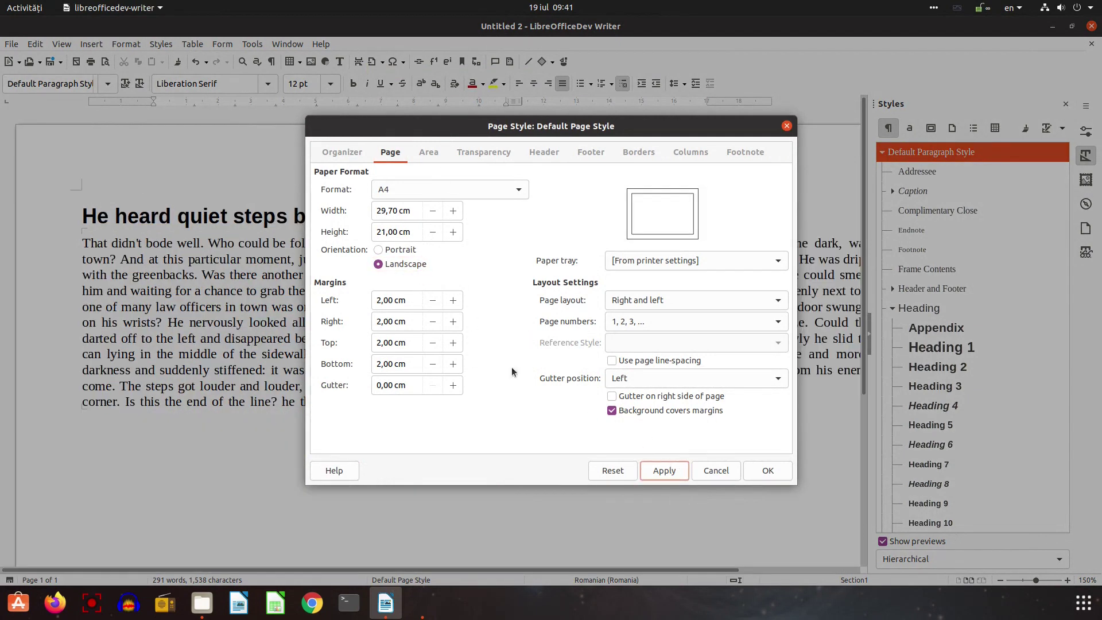
- Set left, right, top and bottom margins to 4 cm, leaving the gutter at 0,00 cm
drag(414, 295, 345, 297)
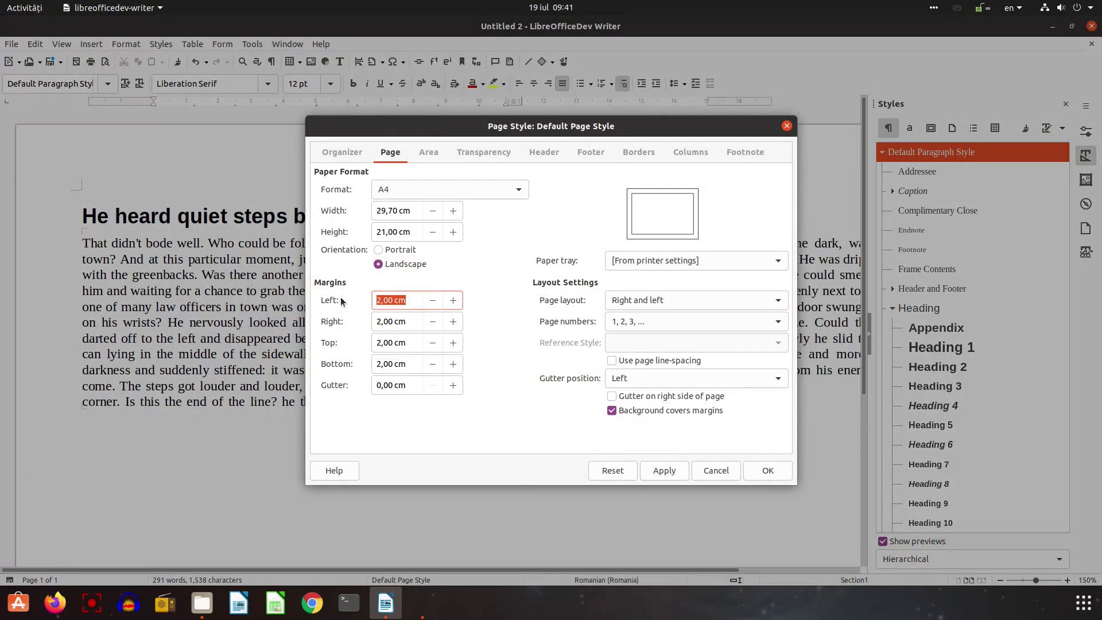
text(4)
key(Tab)
text(4)
key(Tab)
text(4)
key(Tab)
text(4)
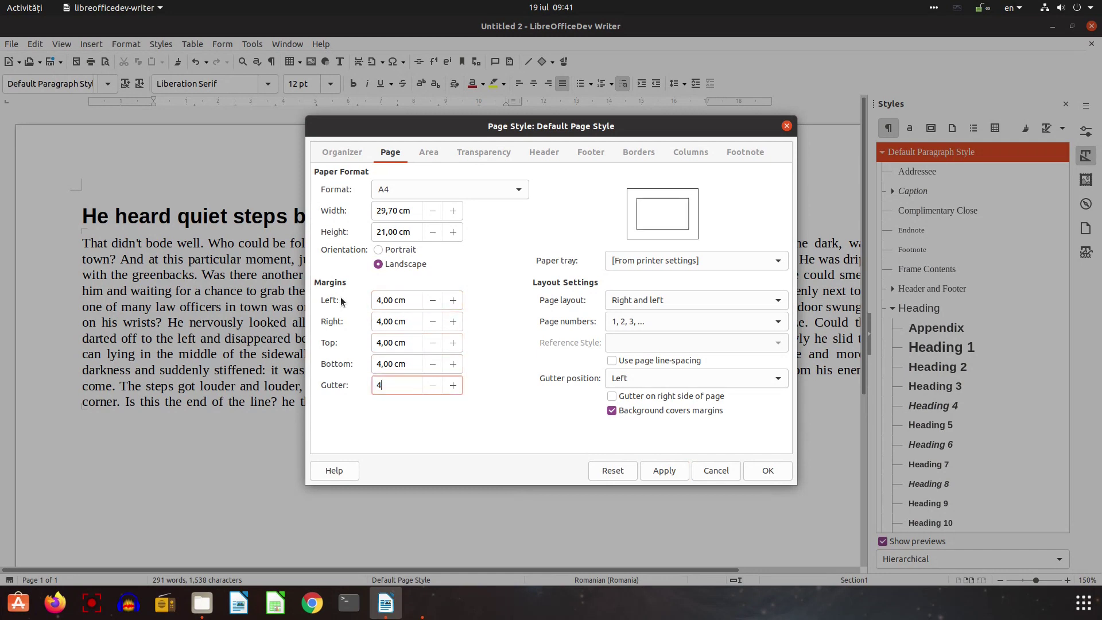
text(	4,)
key(BackSpace)
key(shift+Tab)
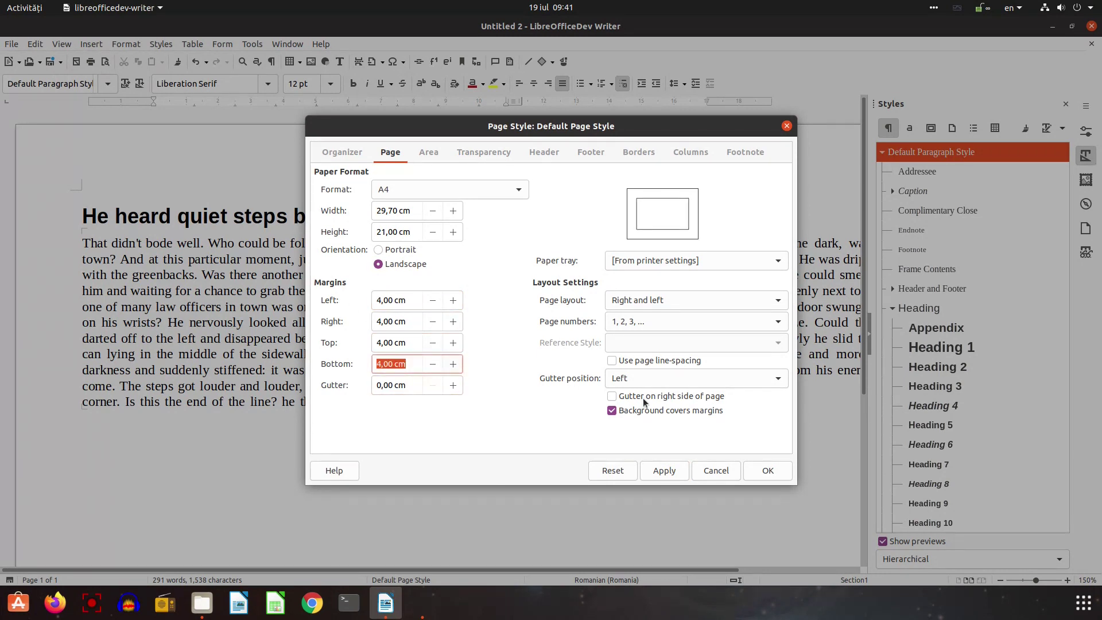
click(678, 471)
click(768, 471)
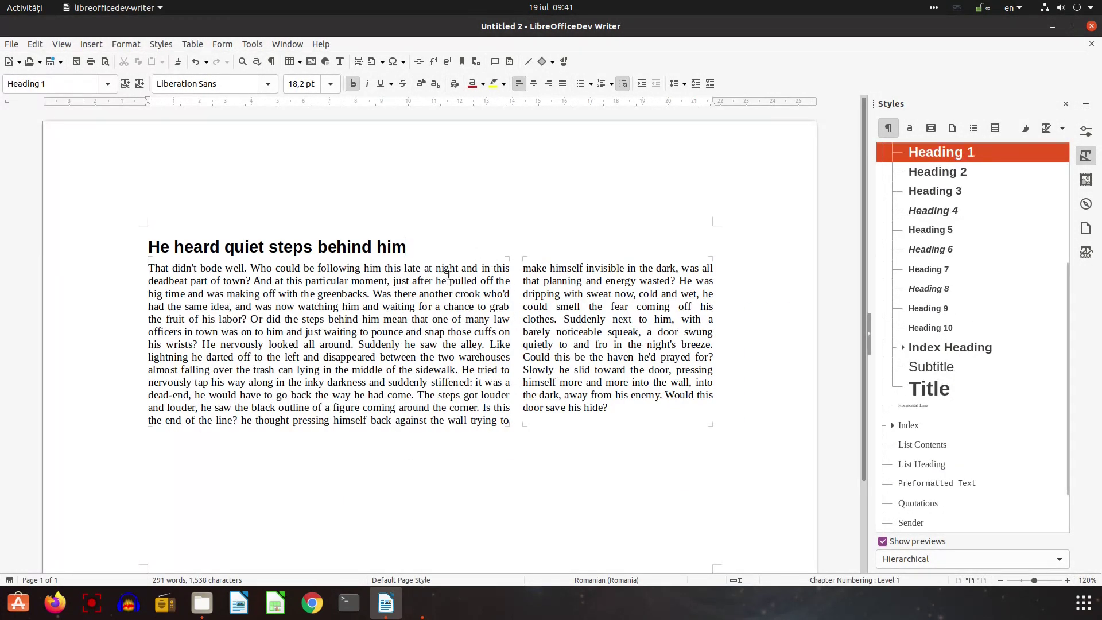
- Insert a comment reading 'ndjbnsdbsds' in the body text
click(568, 269)
key(shift+Escape)
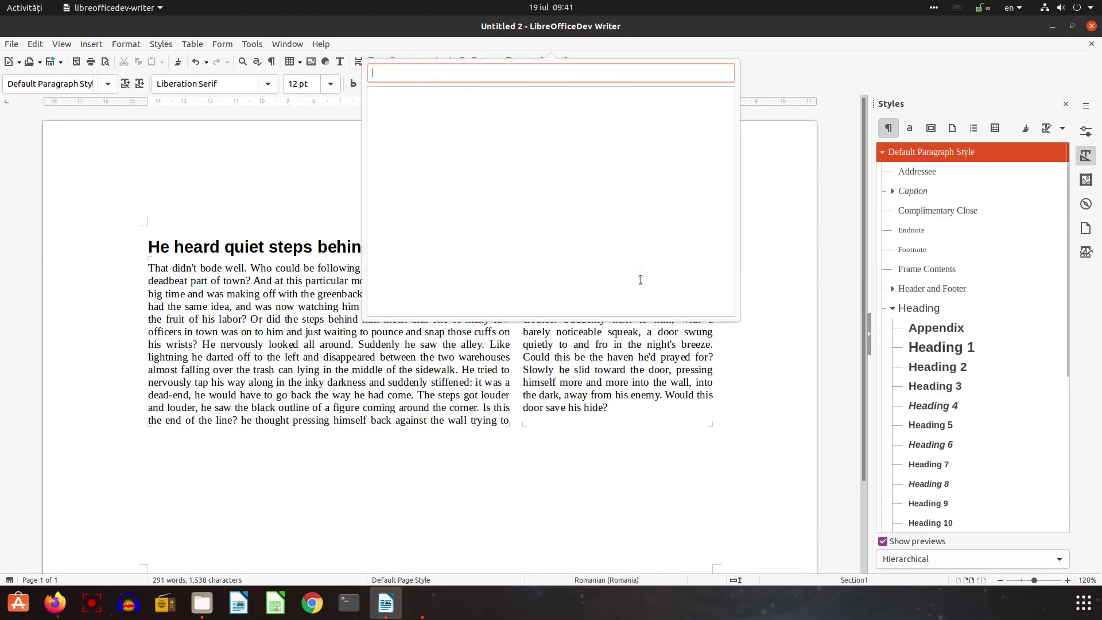
text(om)
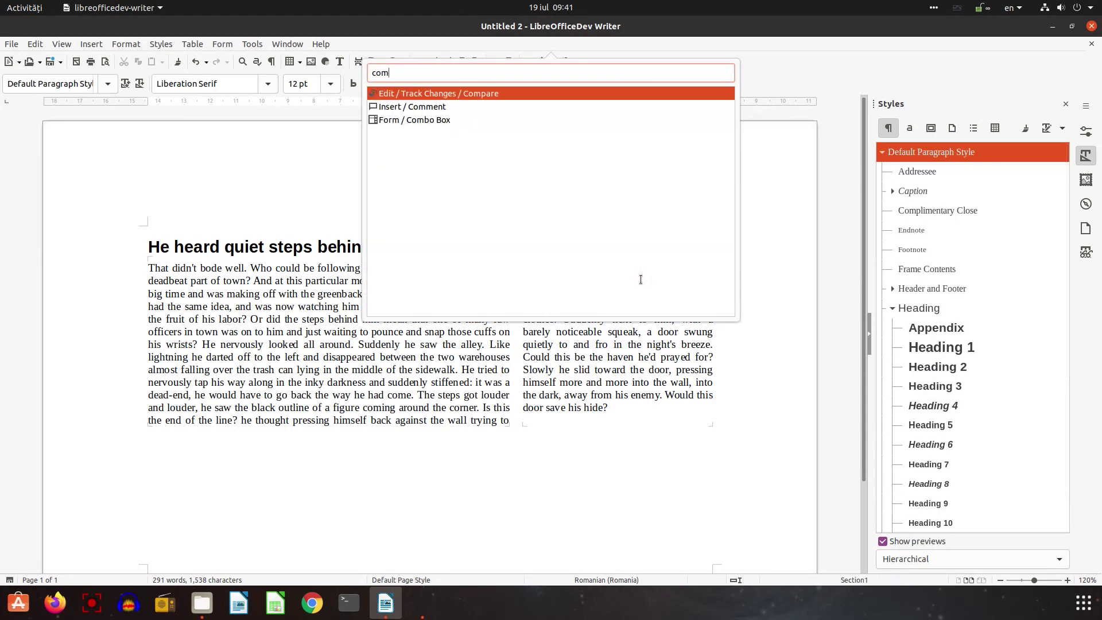
key(Down)
key(Return)
text(ndjbnsdbsds)
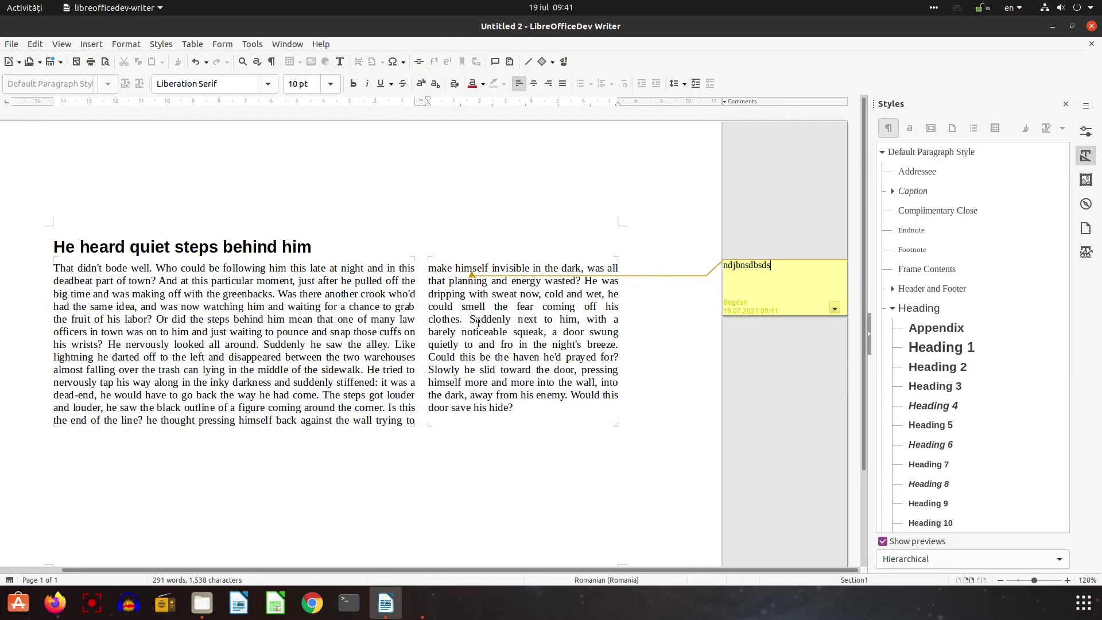
key(Escape)
- Add a second comment reading 'sdsdsd'
key(shift+Escape)
text(com)
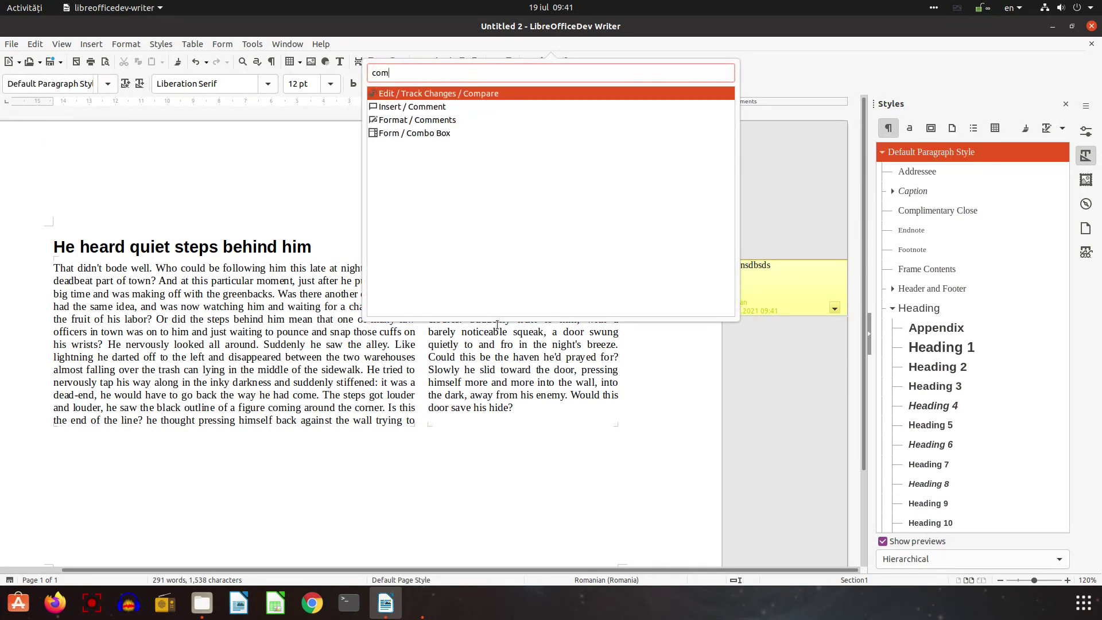
click(426, 108)
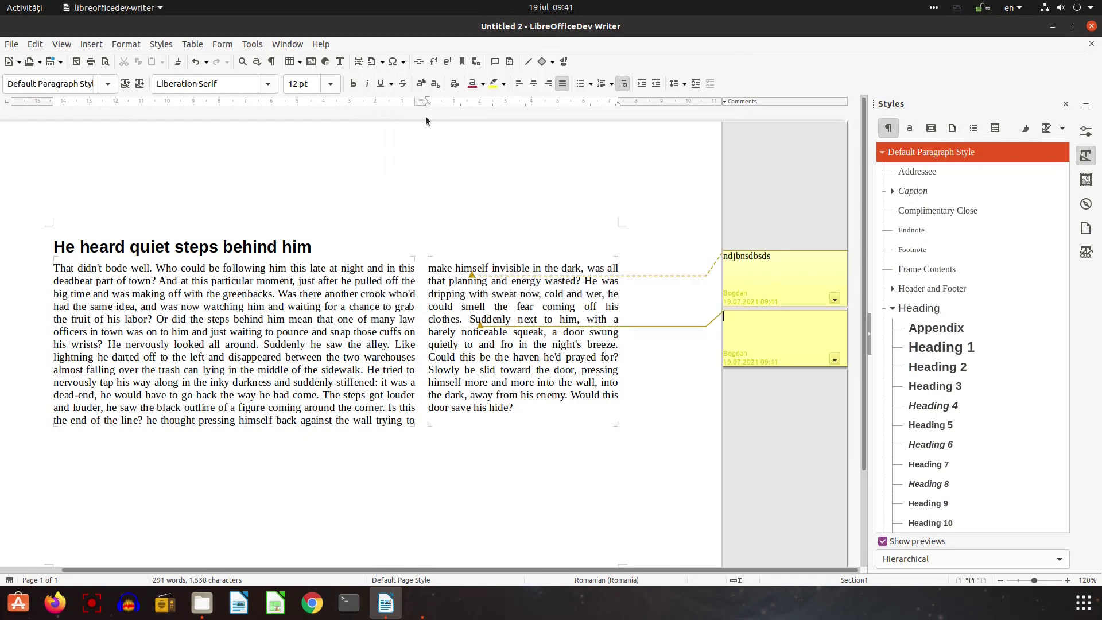
text(sdsdsd)
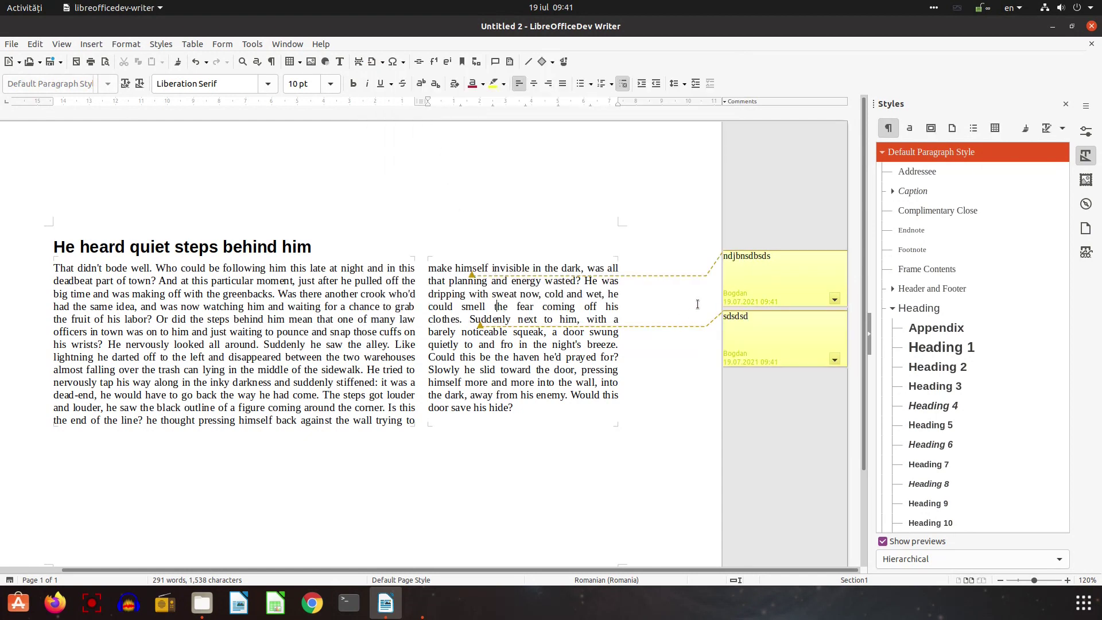
key(Escape)
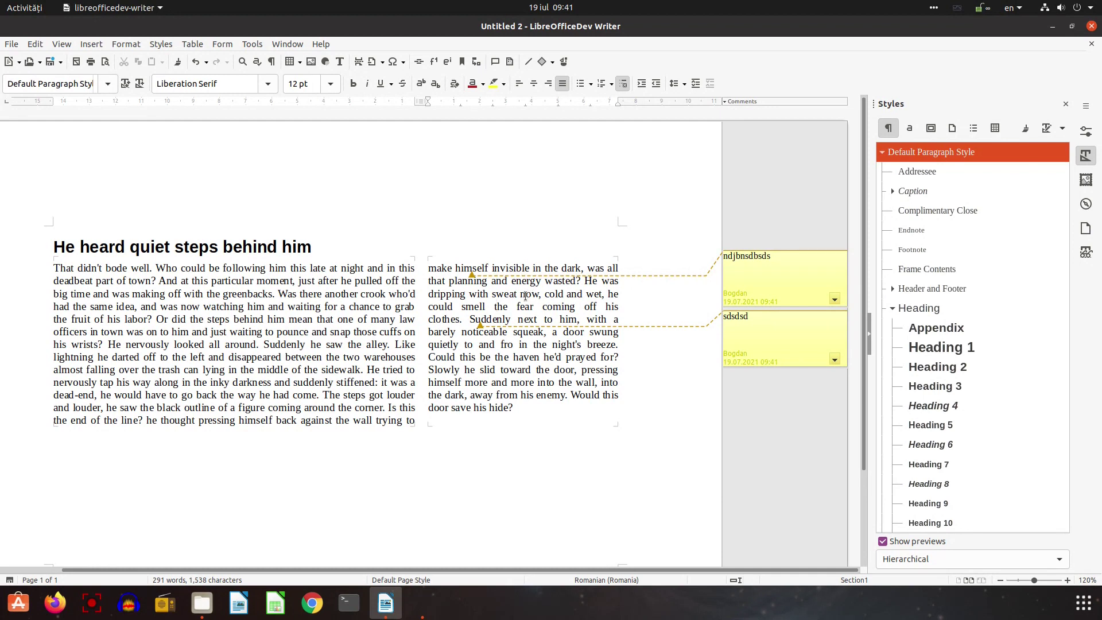
- Set the comment font size to 14 pt through Format Comments
key(shift+Escape)
text(com)
key(Down)
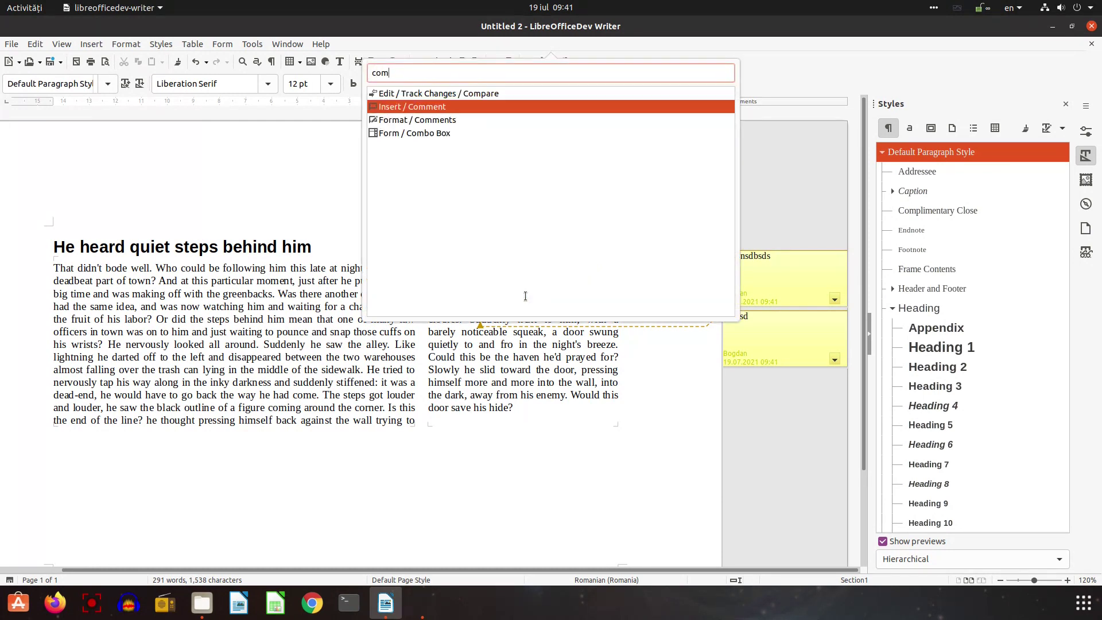
key(Down)
key(Return)
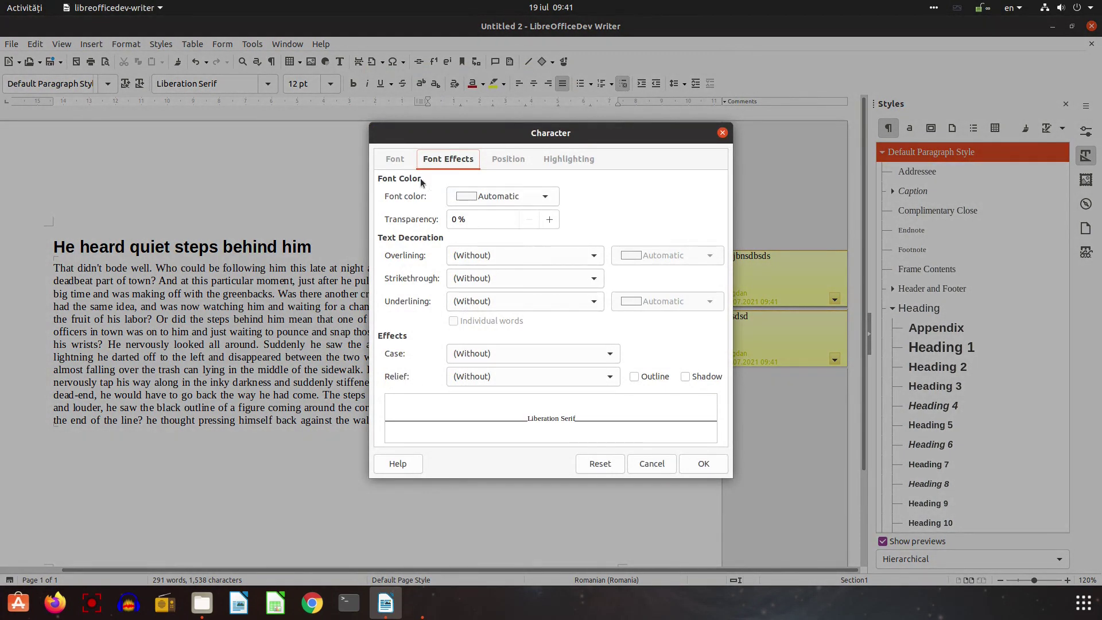
click(395, 159)
click(656, 334)
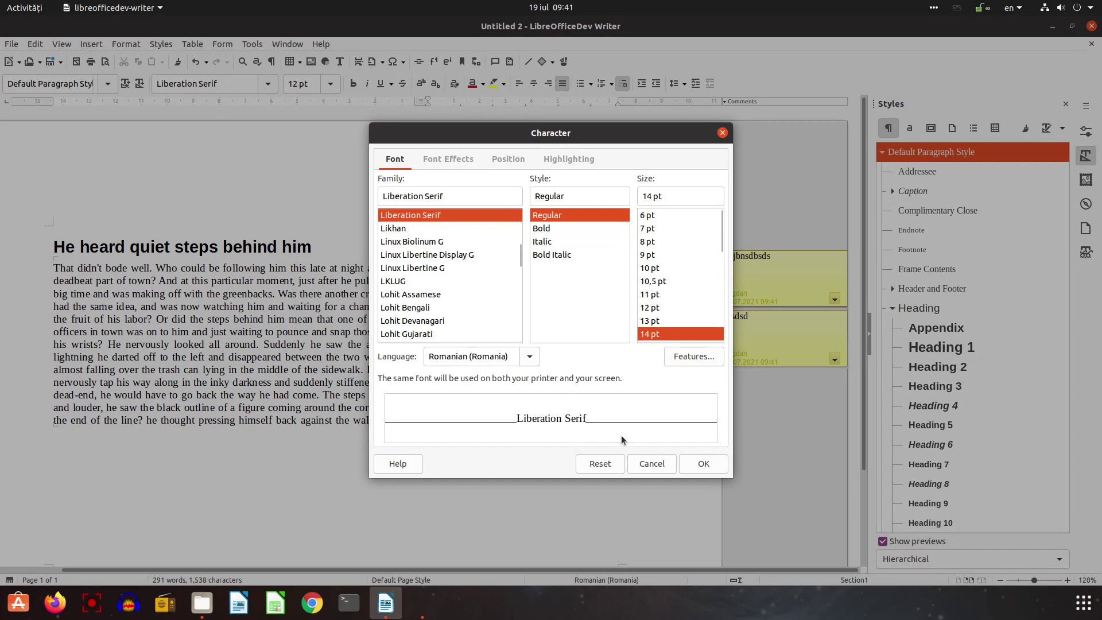
click(693, 465)
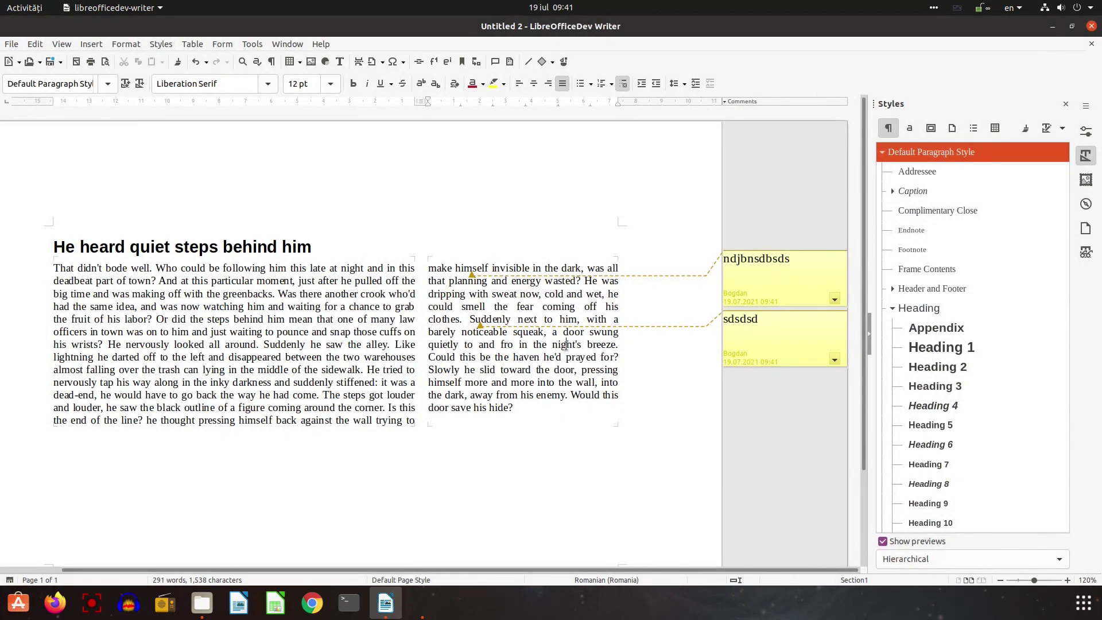
click(394, 268)
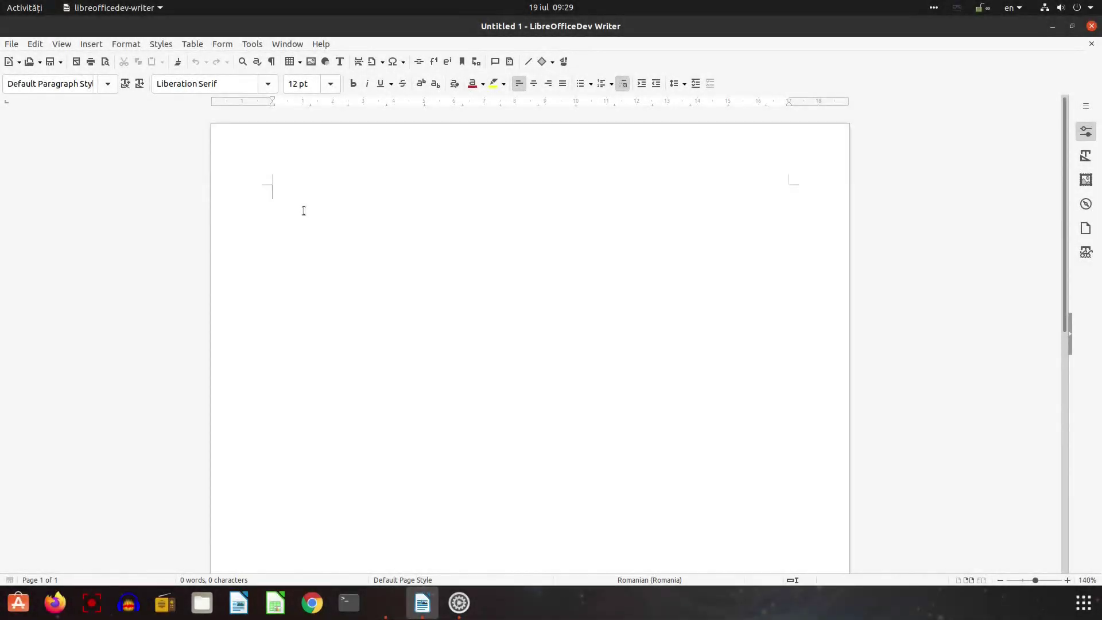
- Choose the LibreOfficeDev Dark scheme under Options > Application Colors
click(253, 45)
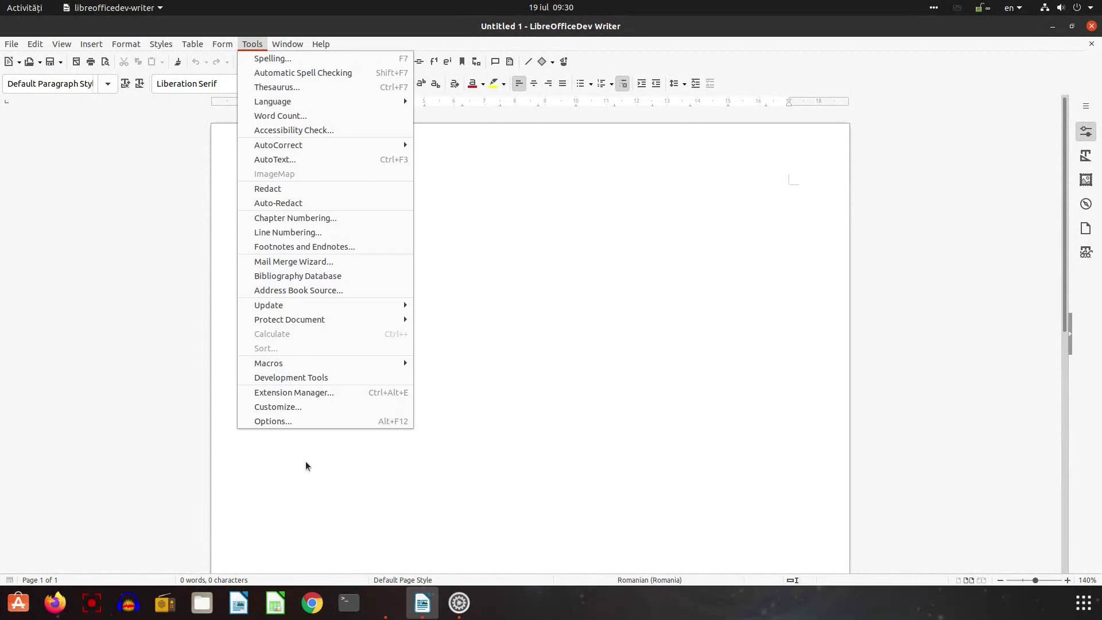
click(291, 424)
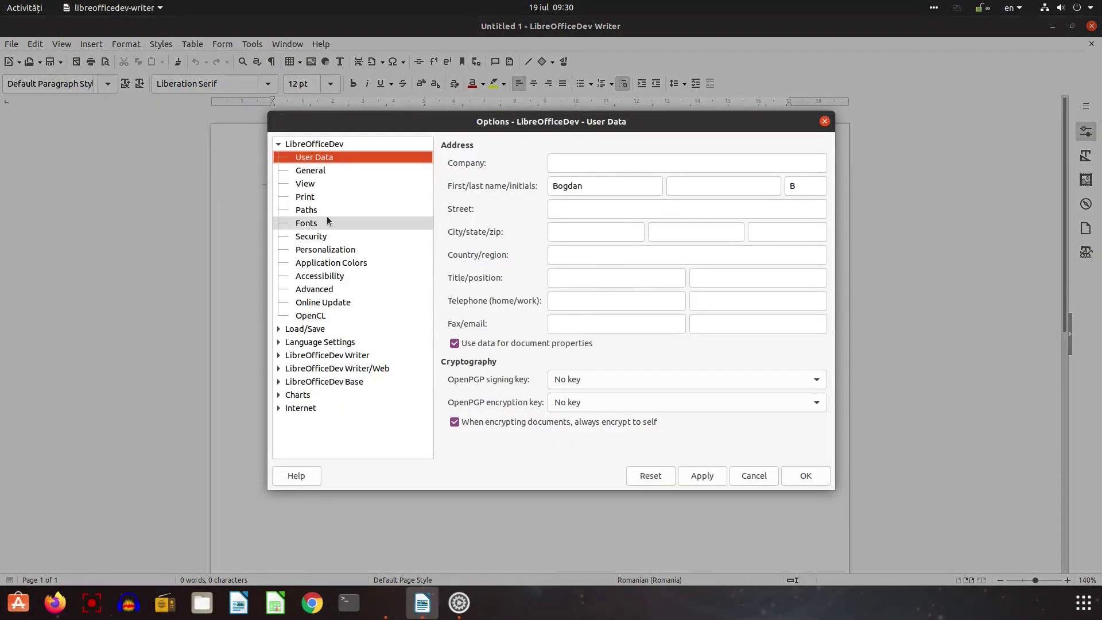
click(325, 250)
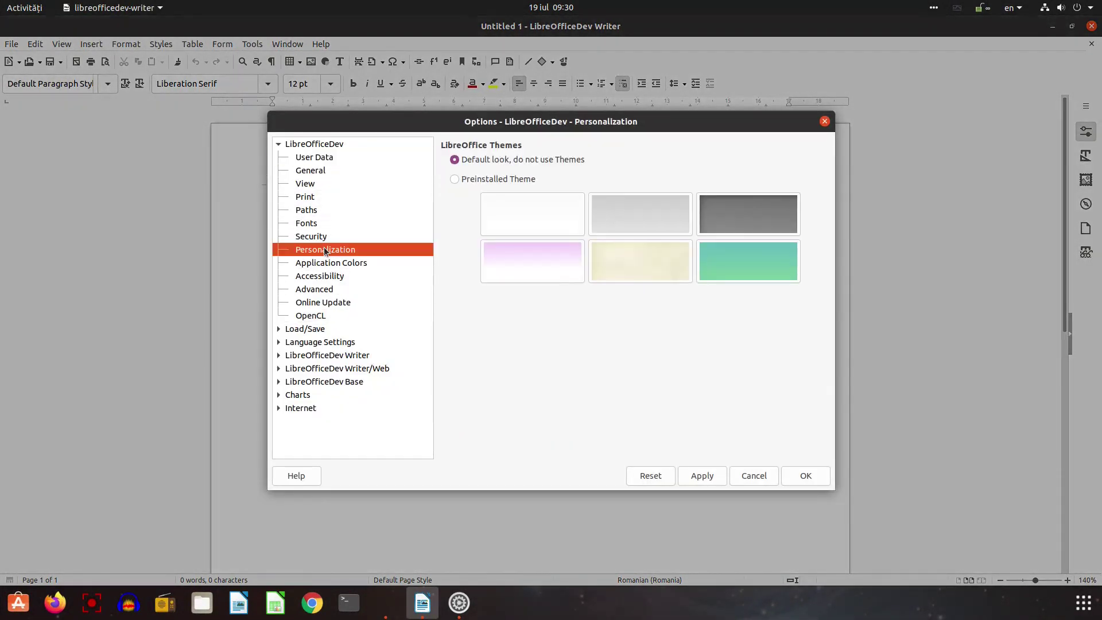
click(326, 263)
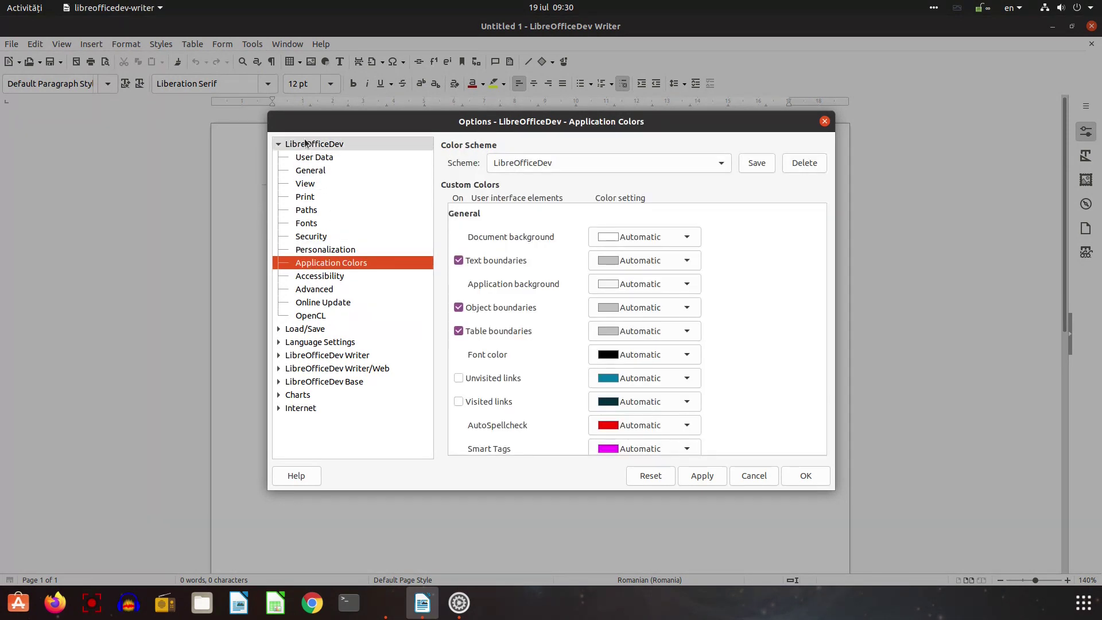
click(556, 160)
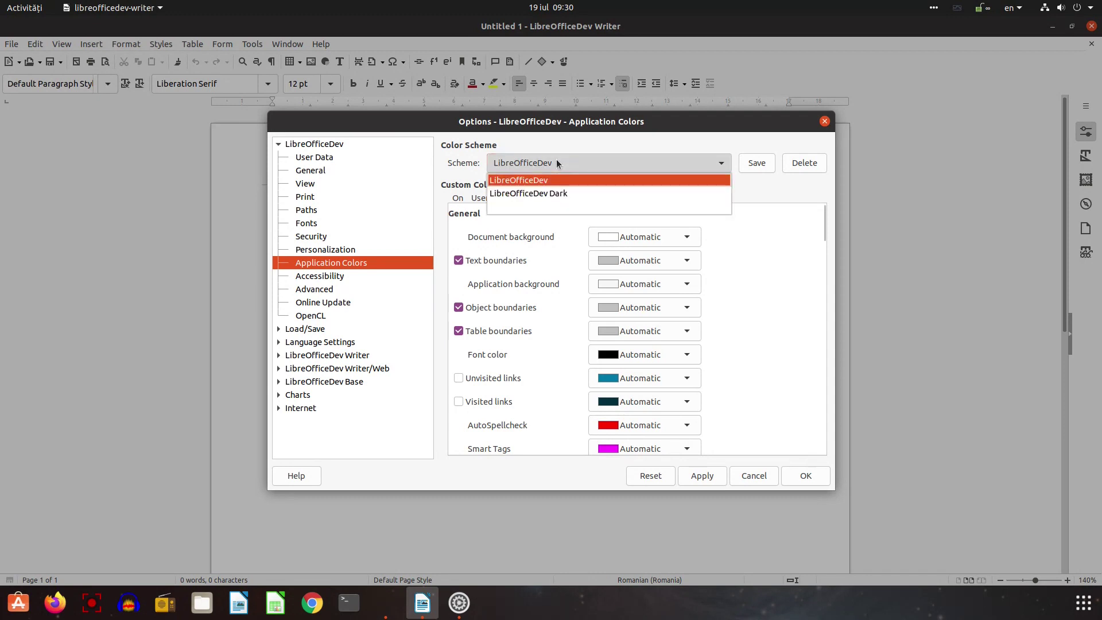
click(560, 195)
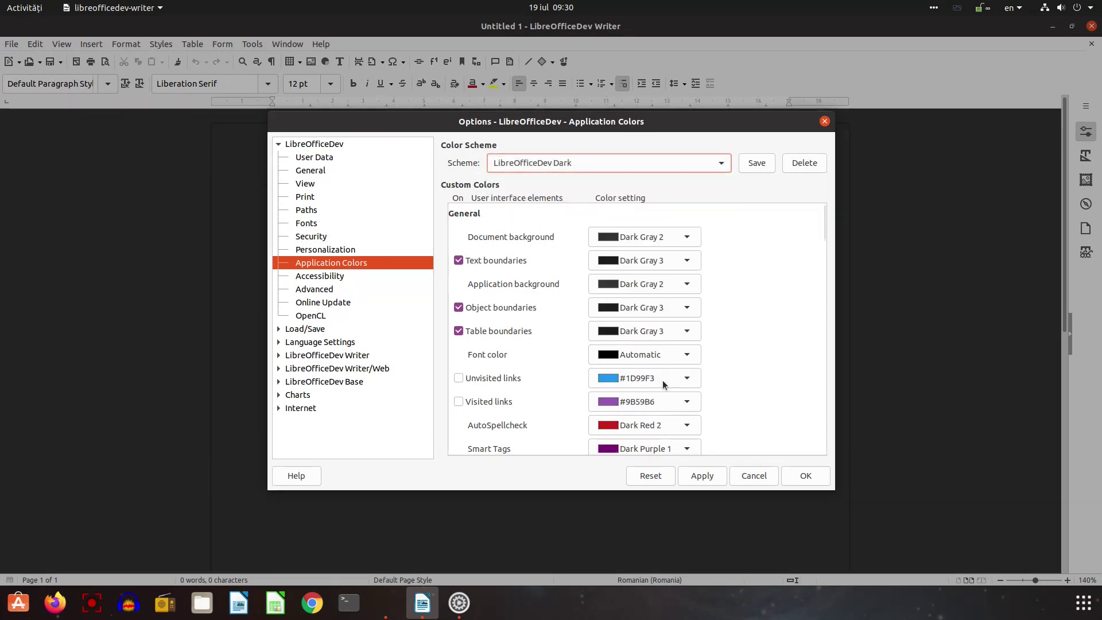
click(703, 476)
- Switch Ubuntu's window colours to Dark, then close Settings and the Writer document
click(785, 477)
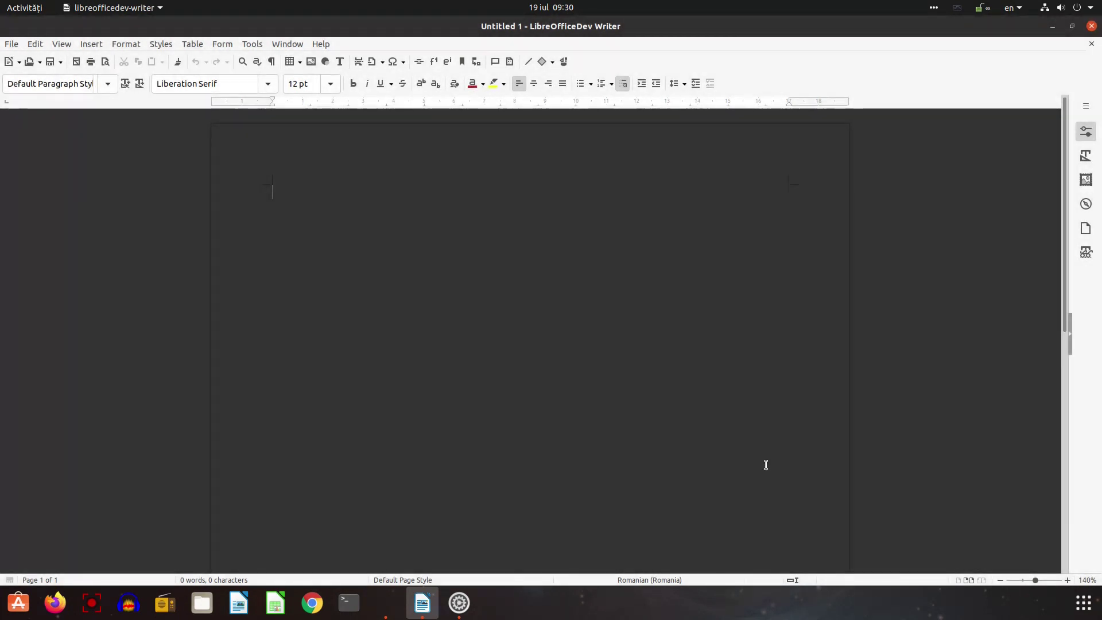
click(459, 603)
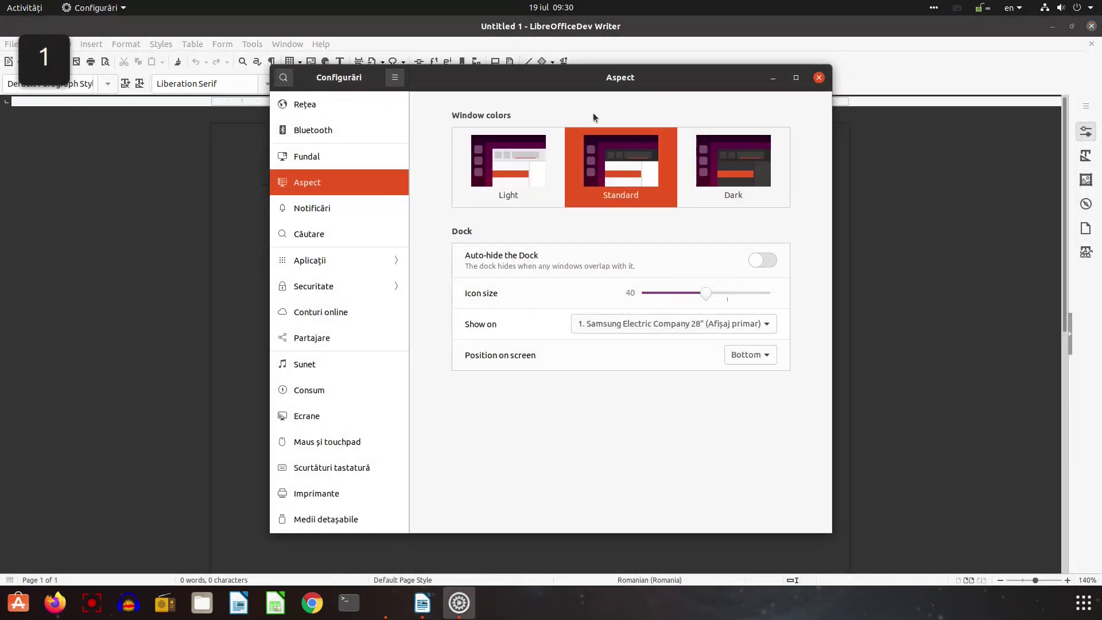
click(708, 183)
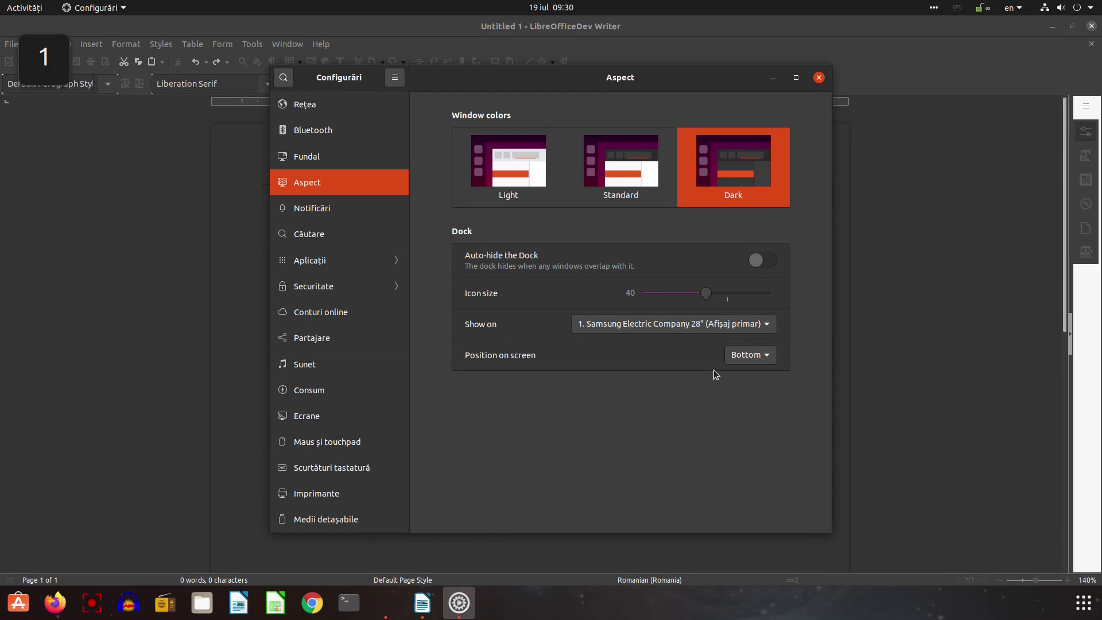
click(820, 79)
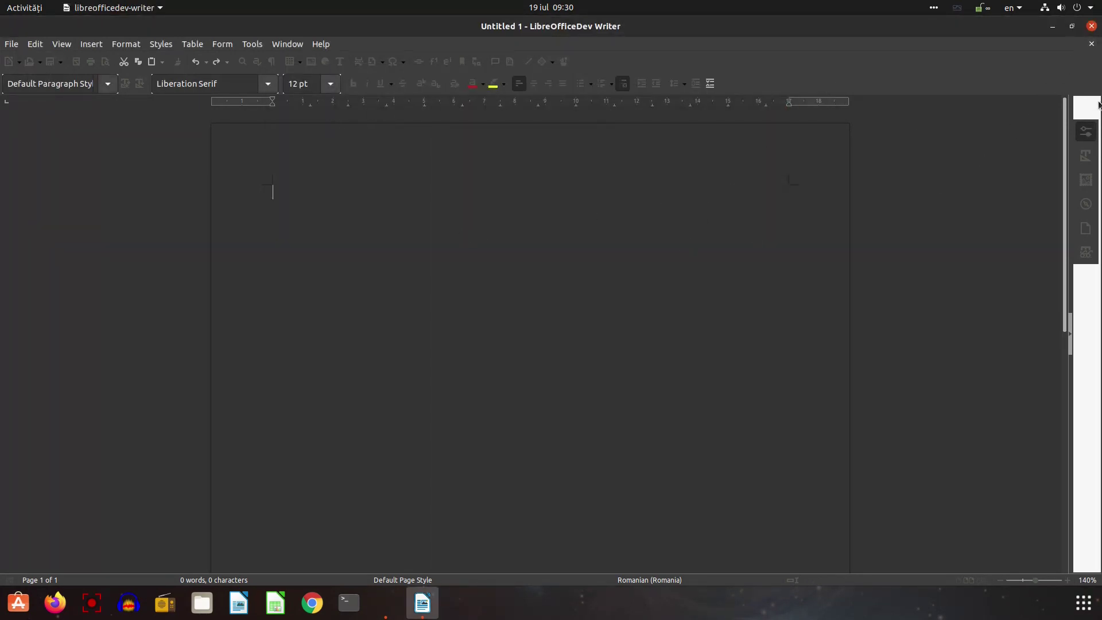
click(1091, 44)
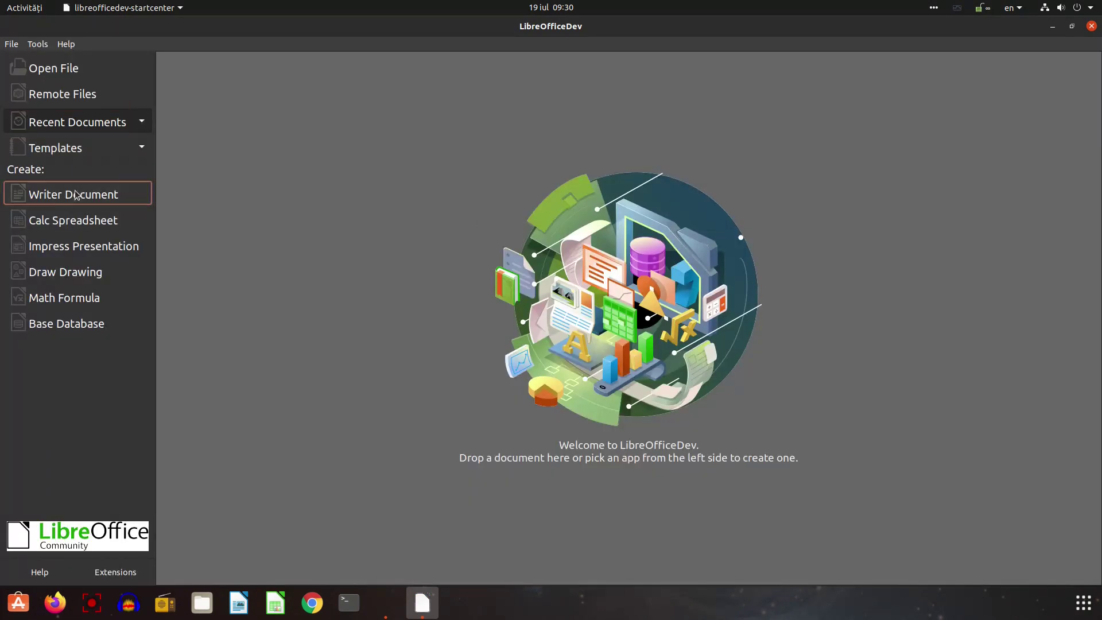
- Start a new Writer document and apply the Sifr (dark) icon style
click(73, 195)
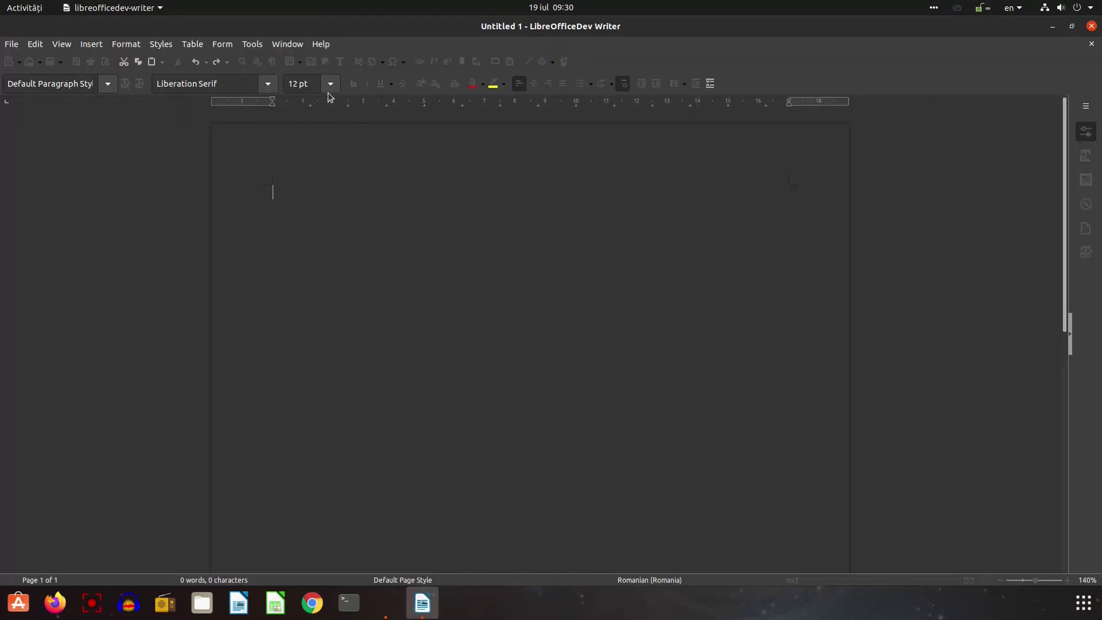
click(255, 43)
click(295, 420)
click(314, 183)
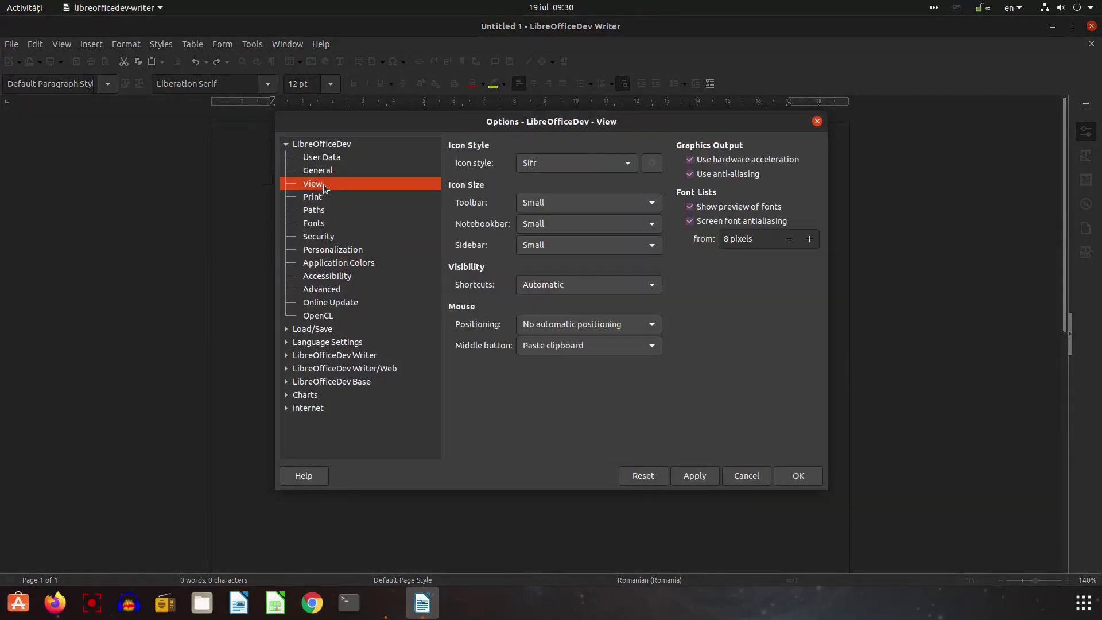
click(549, 164)
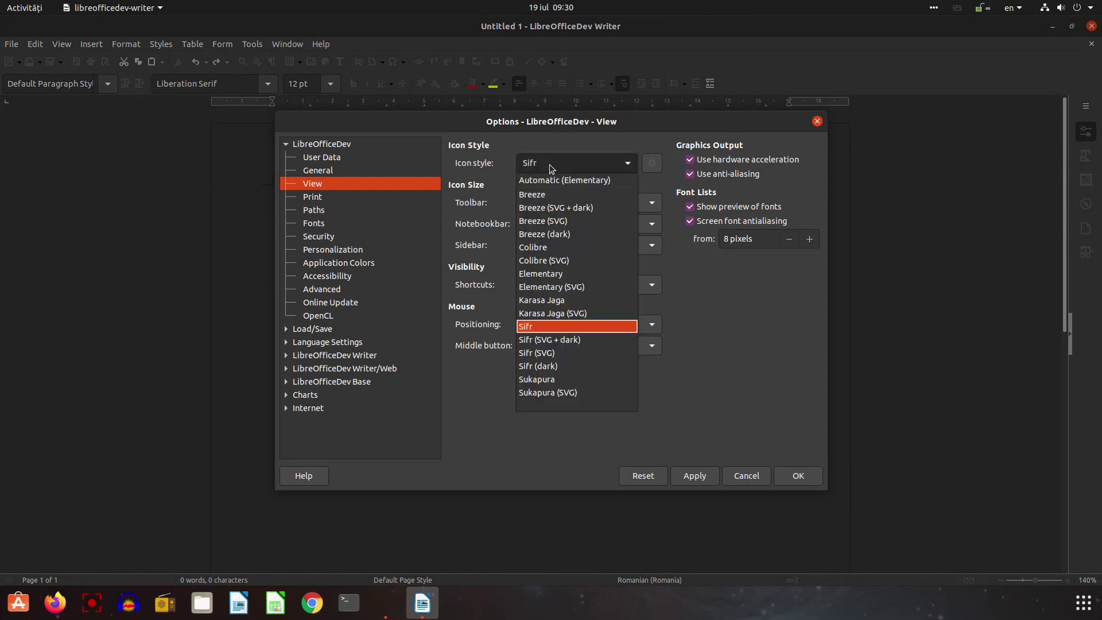
click(547, 367)
click(686, 478)
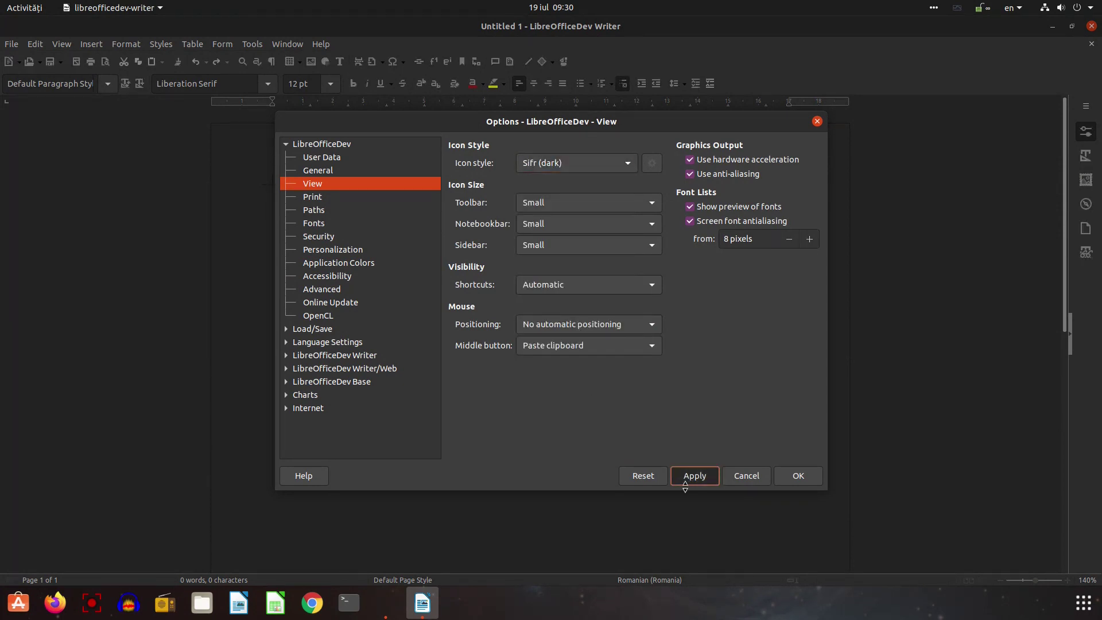
- Switch the icon style to Breeze (dark) and apply it
click(568, 168)
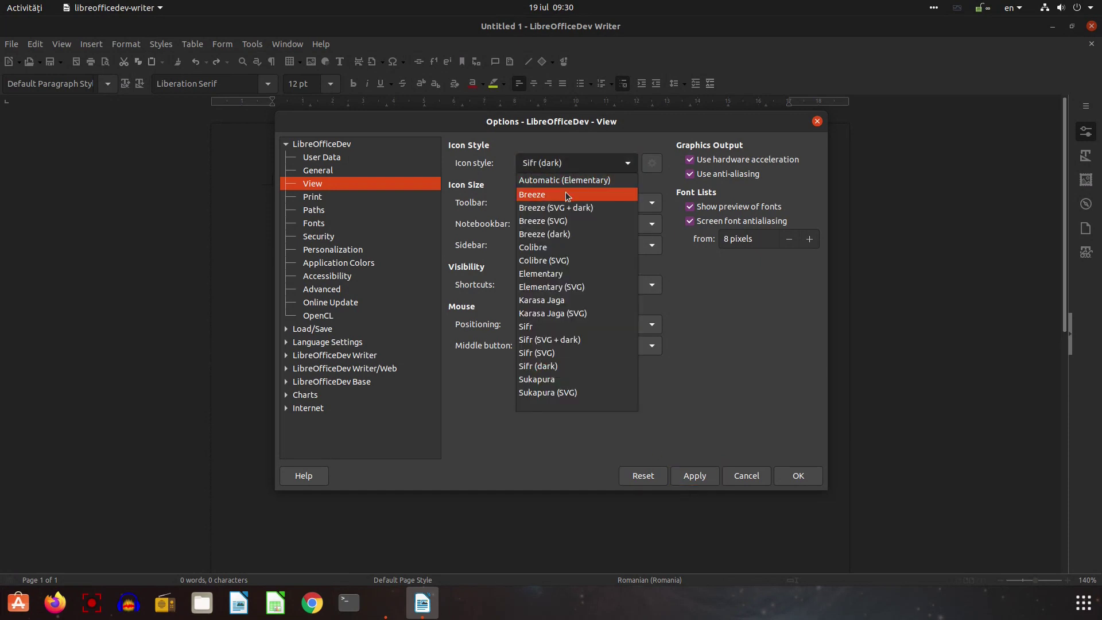
click(549, 234)
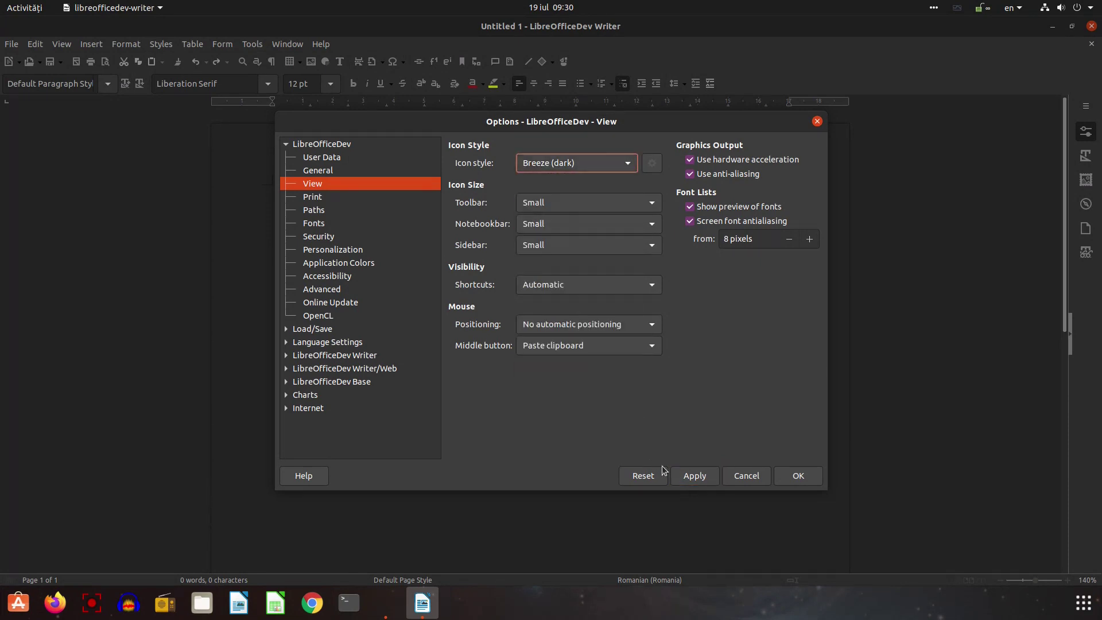
click(683, 475)
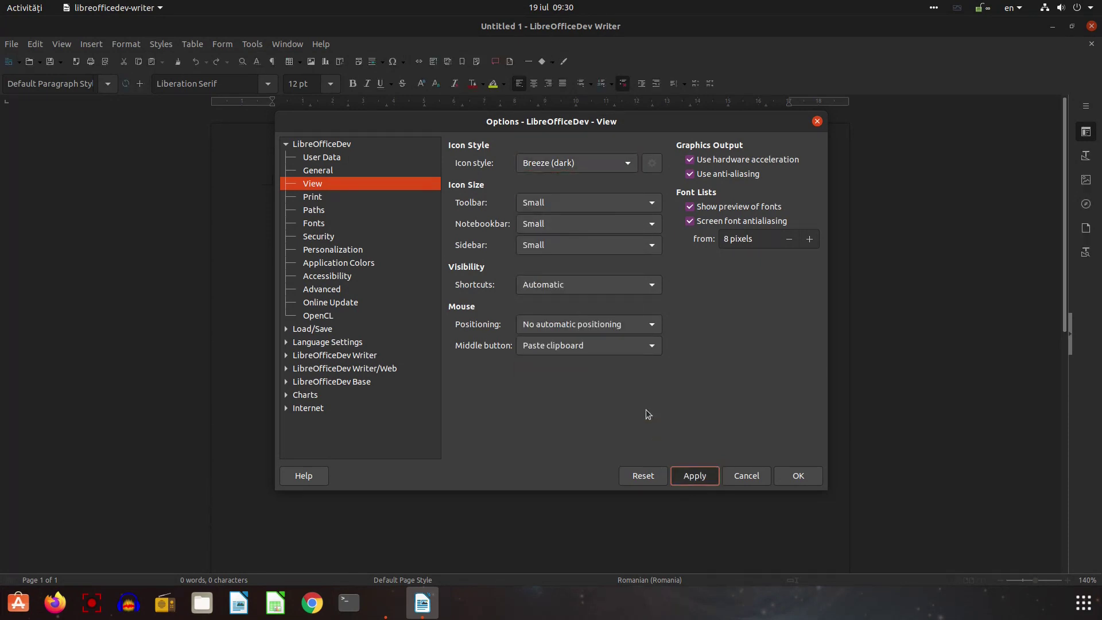
click(557, 165)
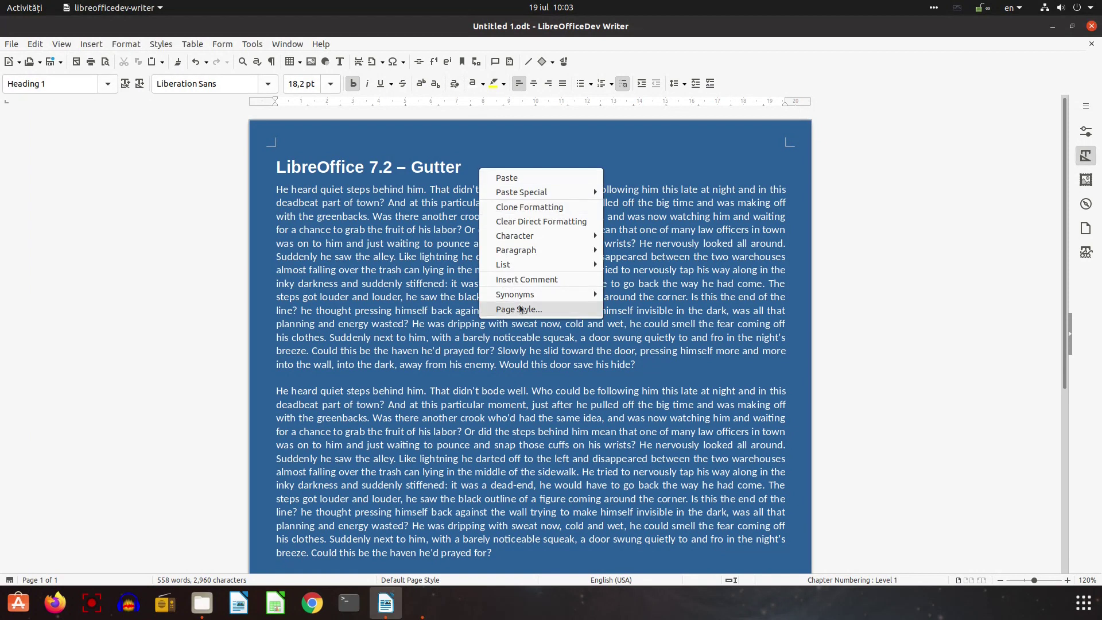
- Set the Default Page Style gutter to 5 cm, after first trying 3 cm
click(126, 46)
click(126, 44)
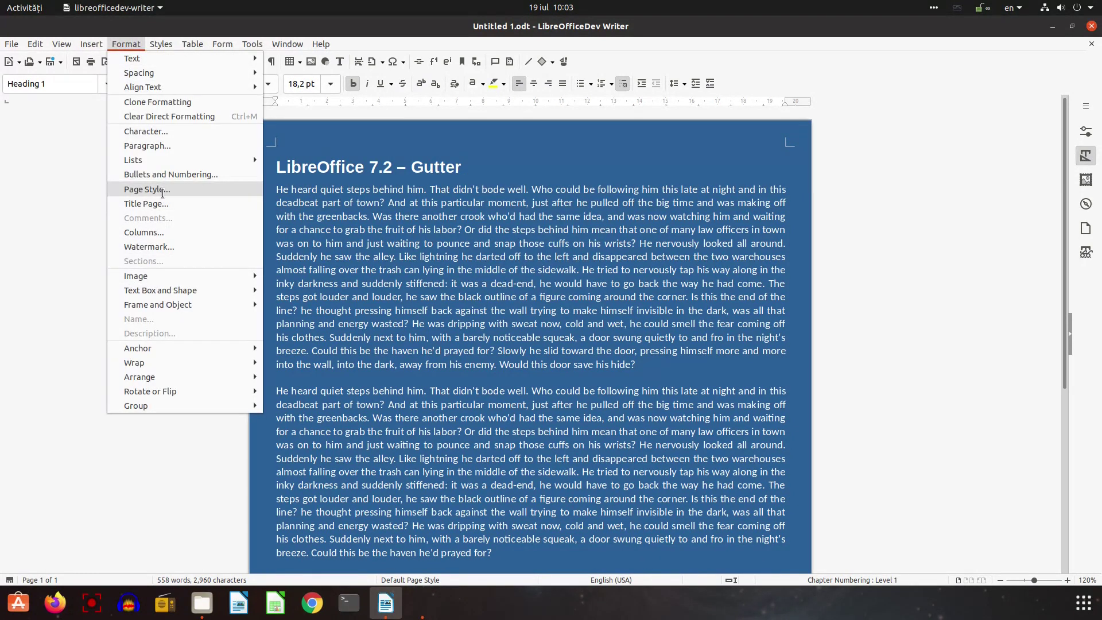
click(162, 191)
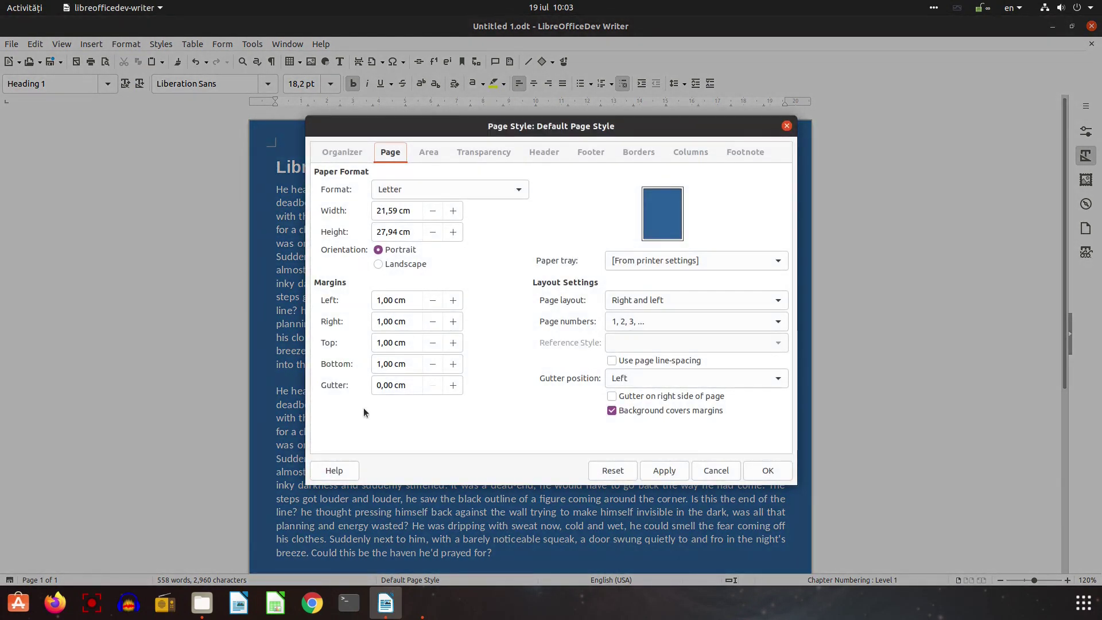
drag(406, 384, 347, 382)
text(3)
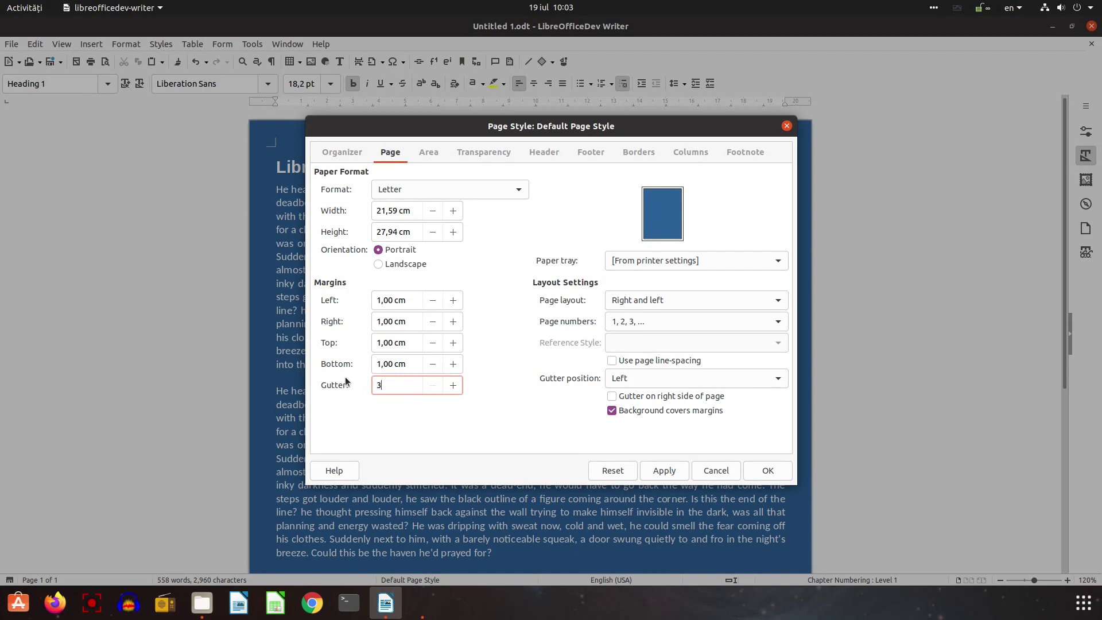
key(Tab)
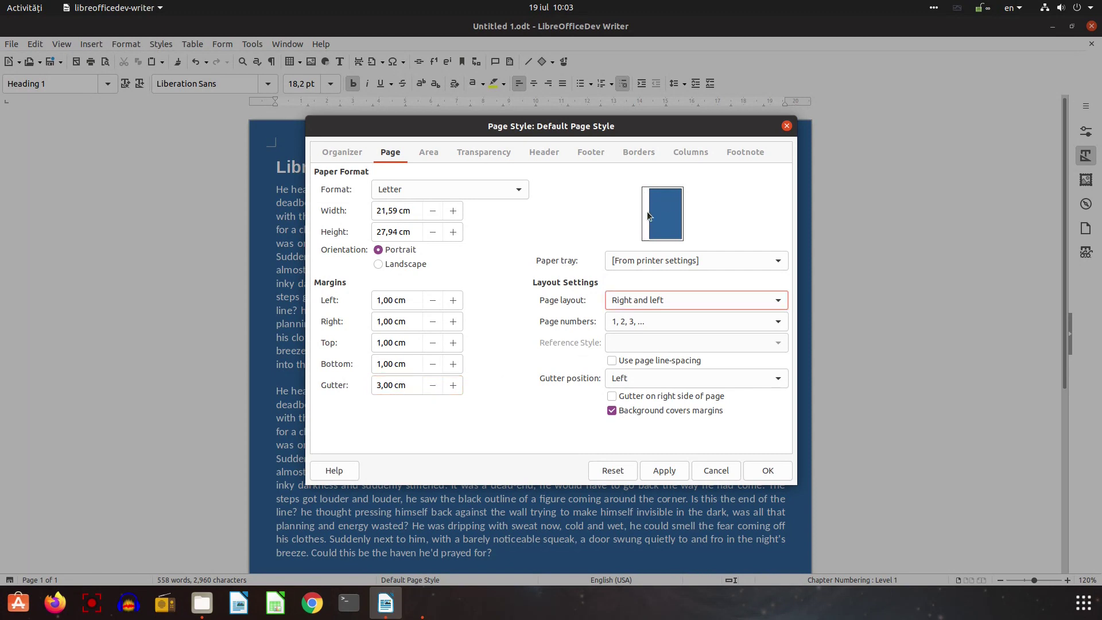
drag(418, 385, 348, 383)
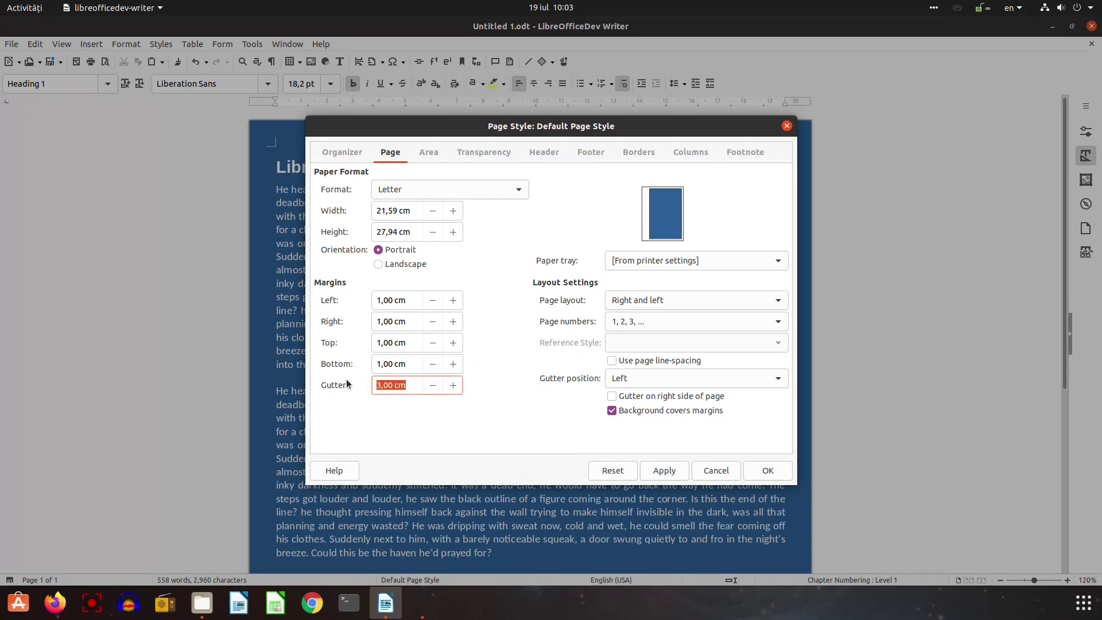
text(5)
key(Tab)
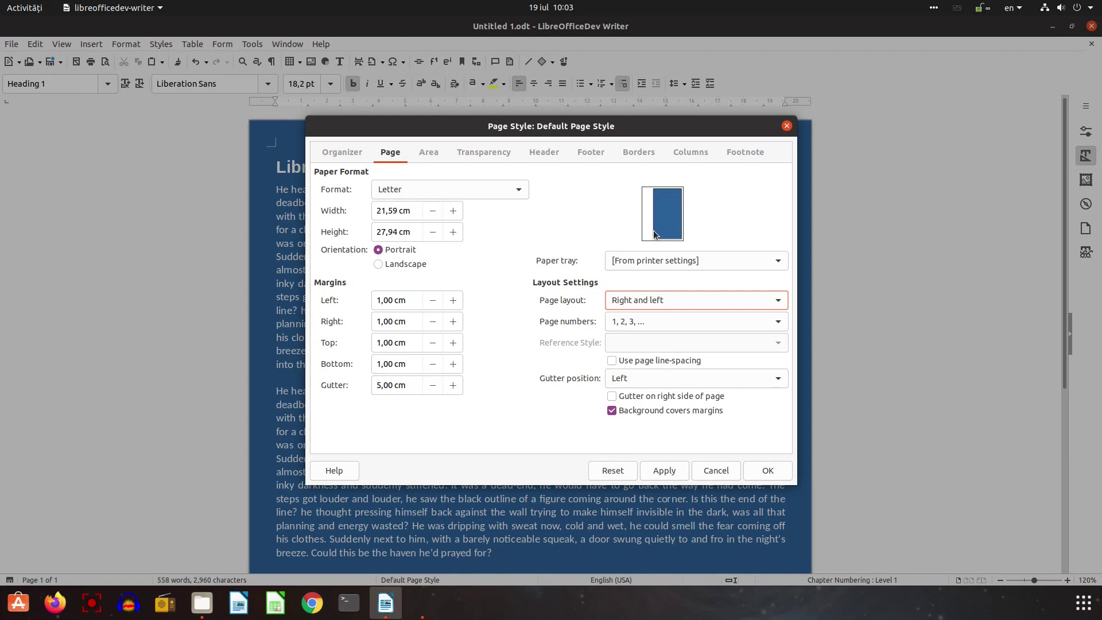
click(666, 470)
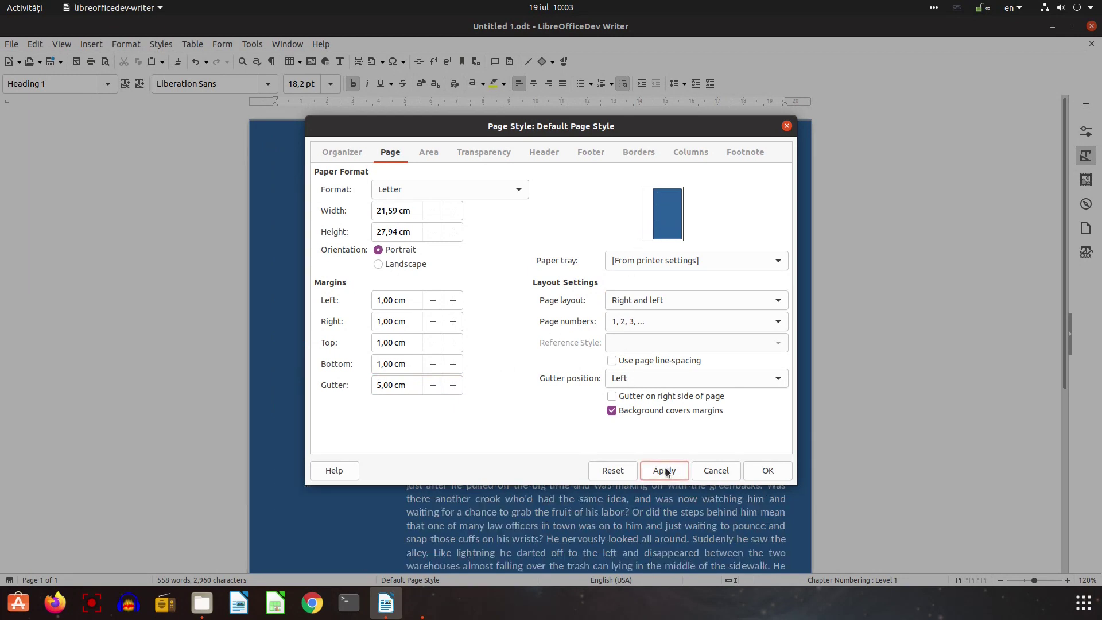
click(722, 470)
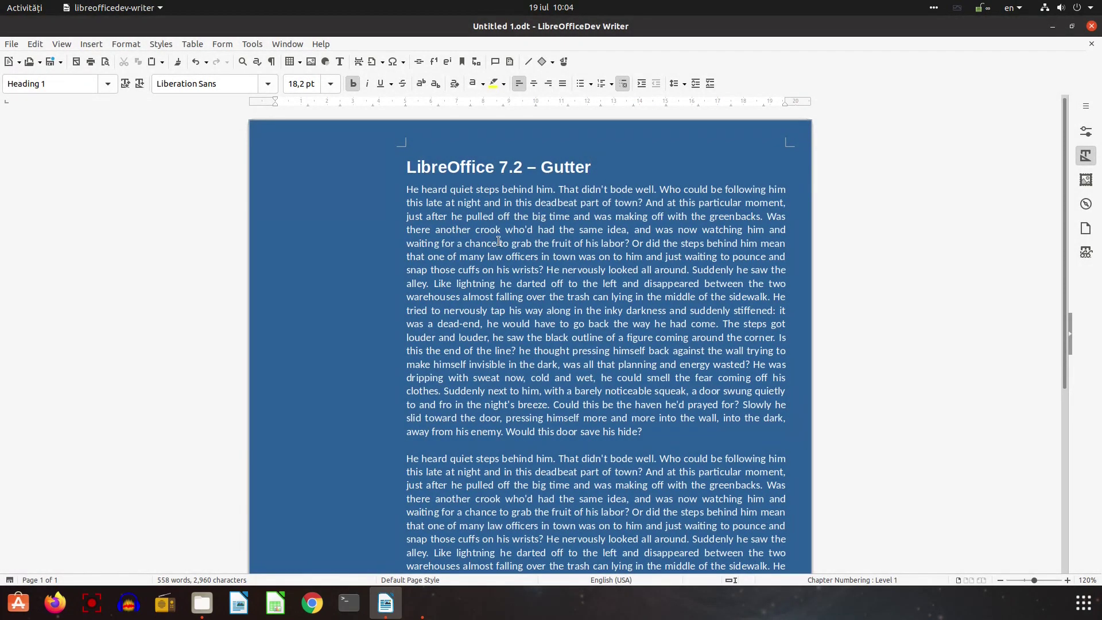
- Try the gutter at Top, return it to Left, and stop the background covering margins
scroll(498, 241, down, 5)
scroll(498, 241, up, 5)
right_click(514, 227)
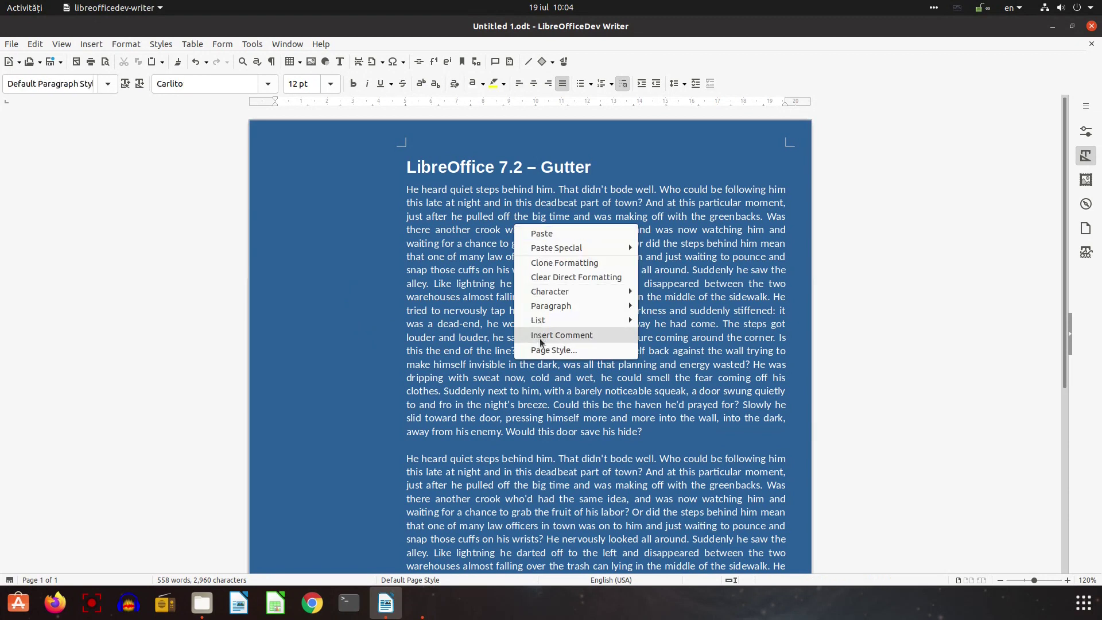
click(537, 352)
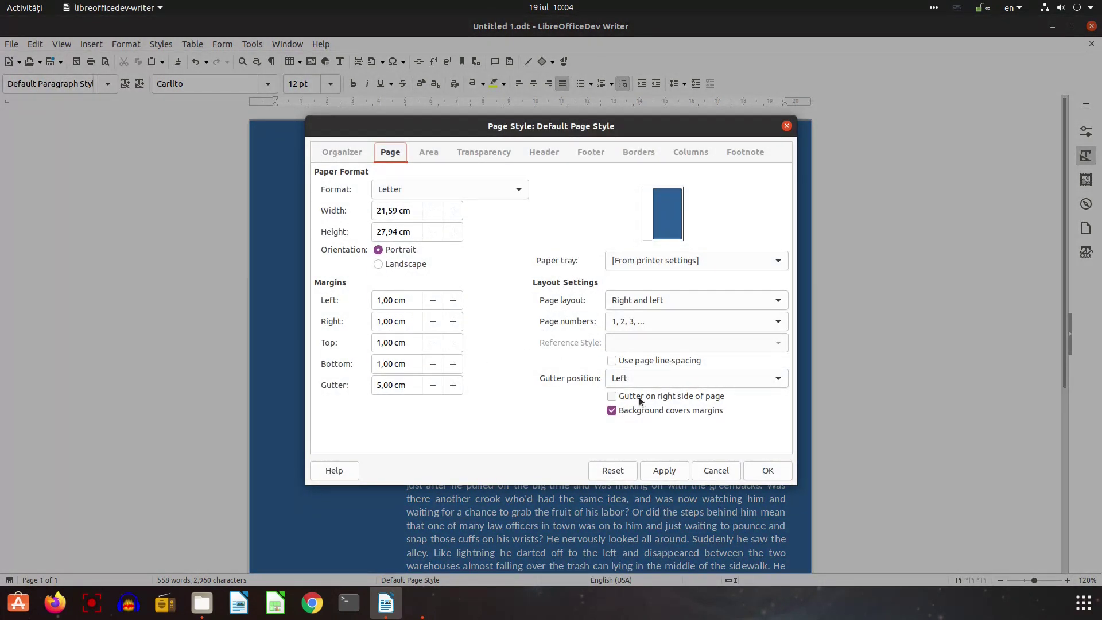
click(626, 379)
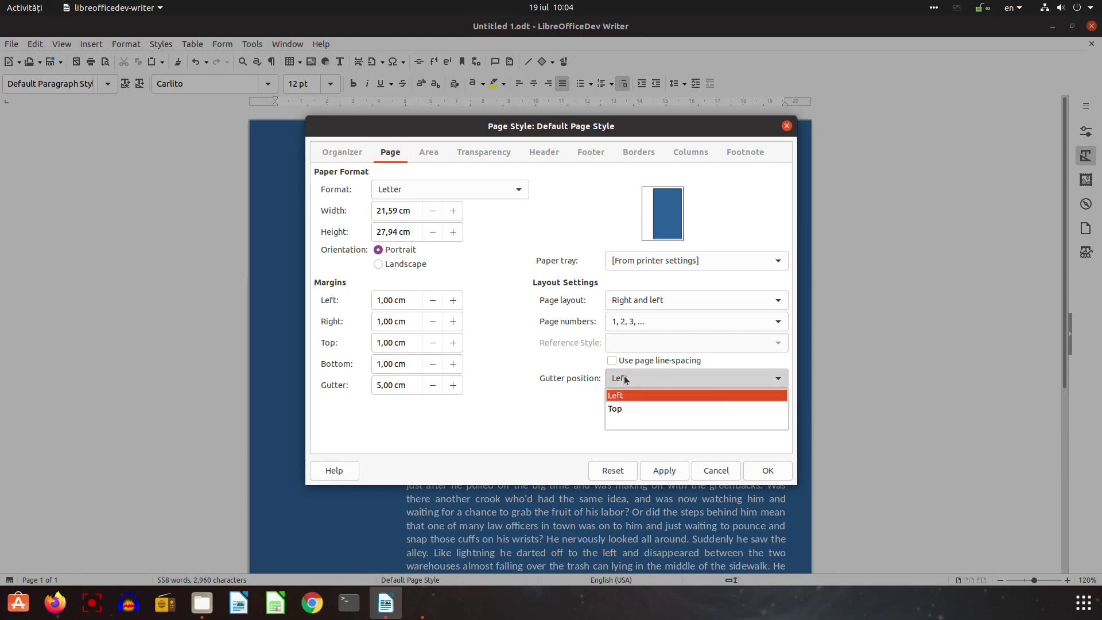
click(619, 407)
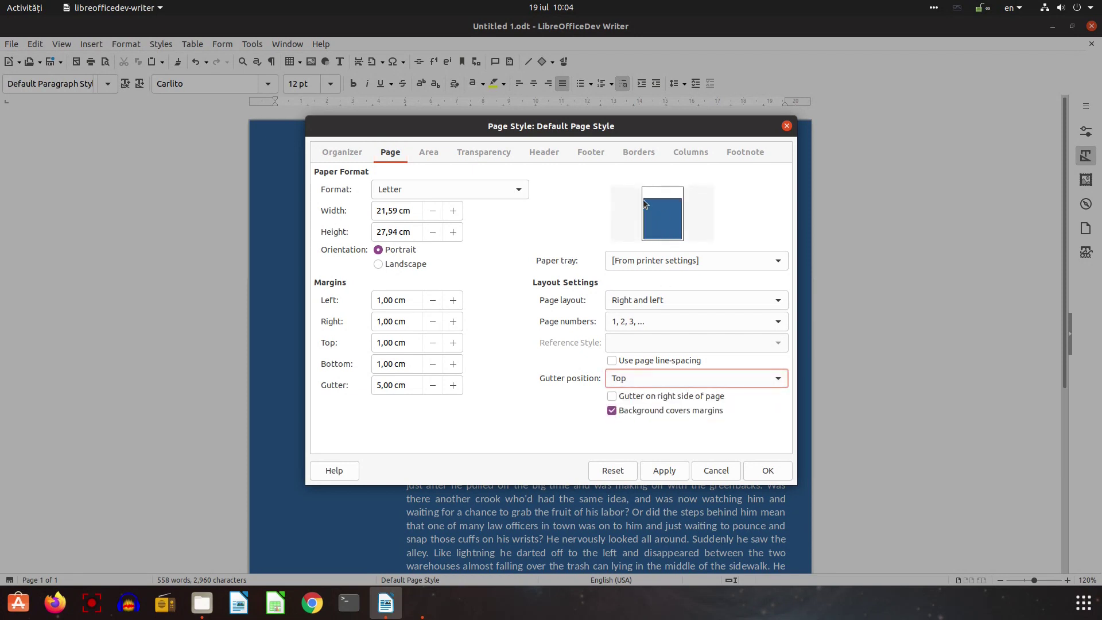
click(630, 379)
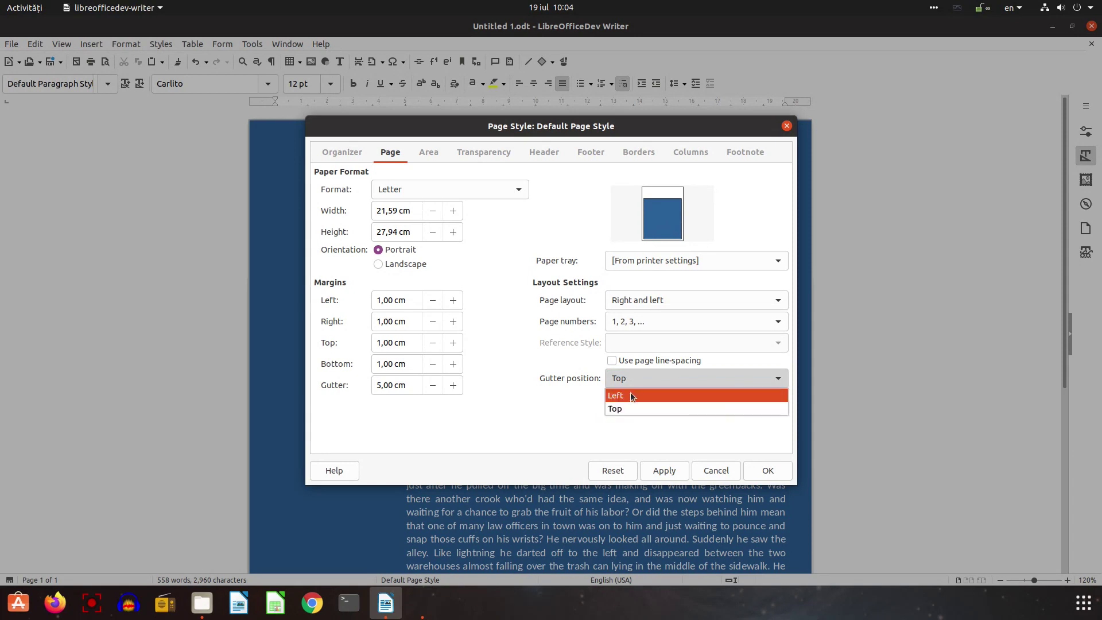
click(632, 395)
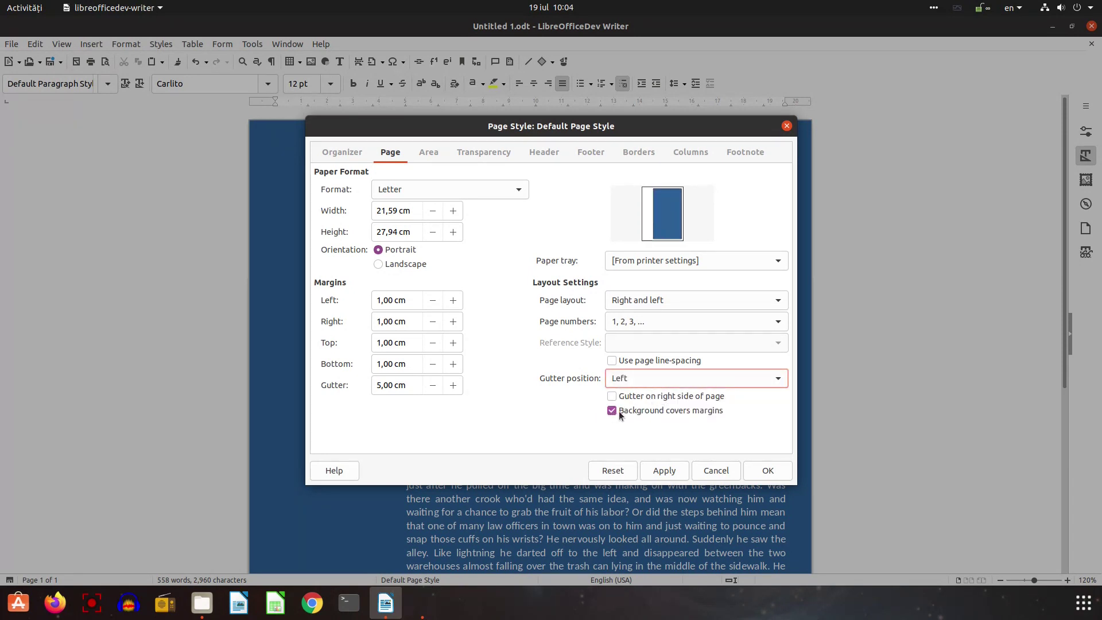
click(705, 415)
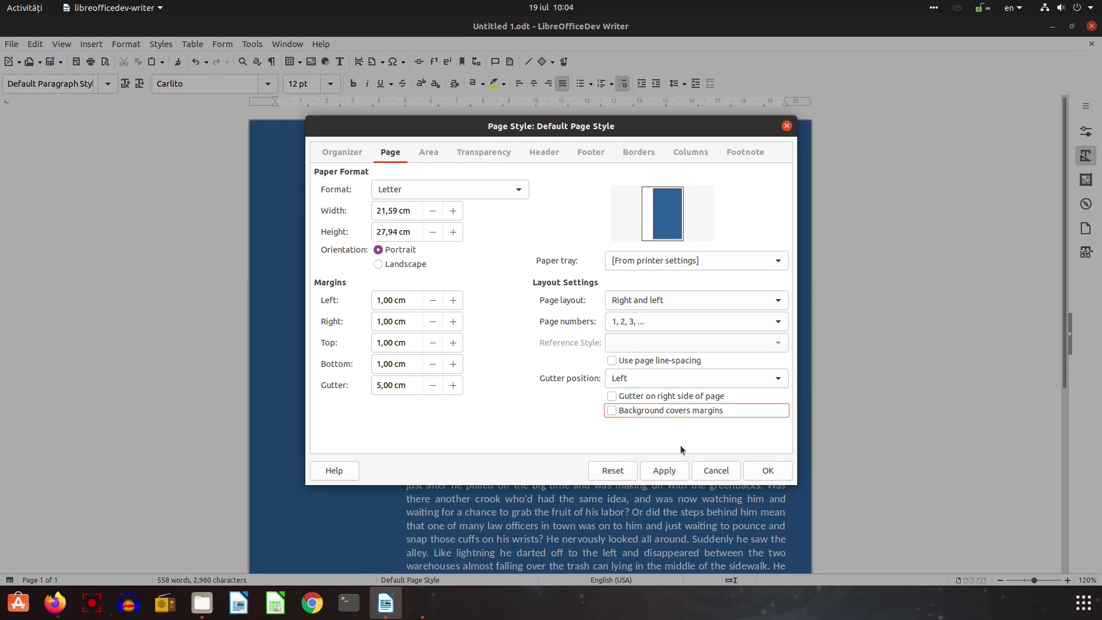
click(664, 470)
- Close Page Style, then reopen it from the text and re-tick Background covers margins
click(768, 470)
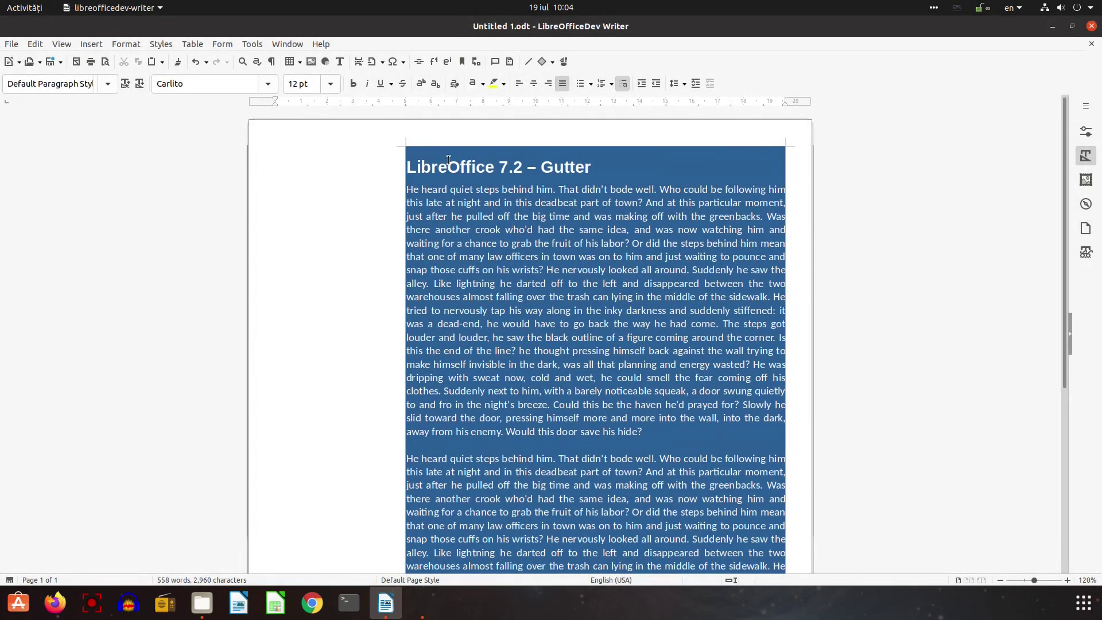
scroll(411, 411, down, 3)
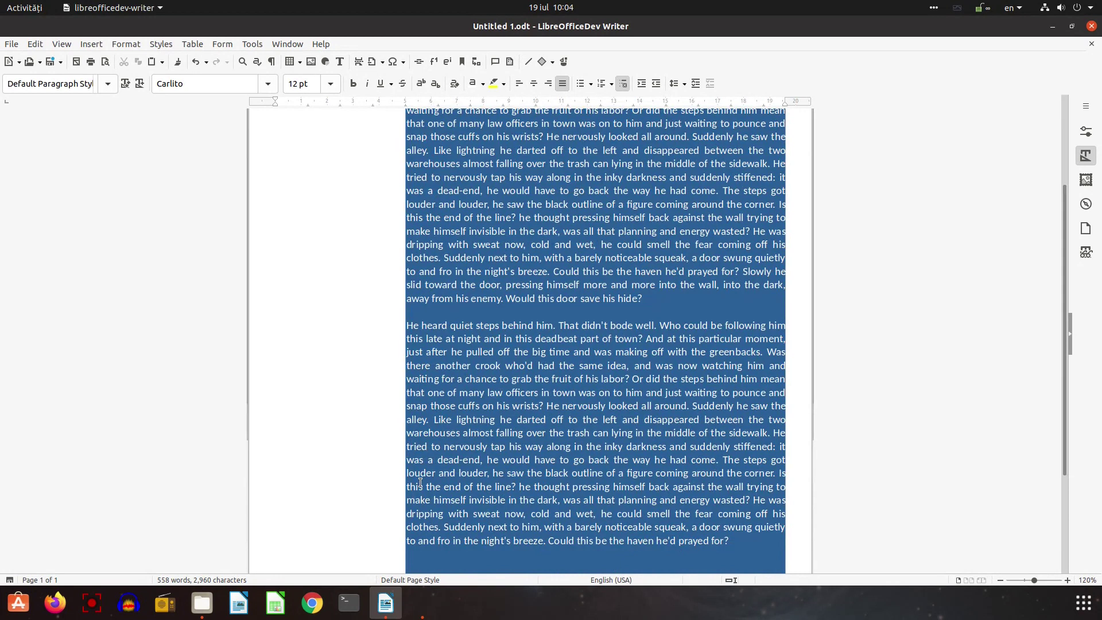
scroll(421, 482, up, 3)
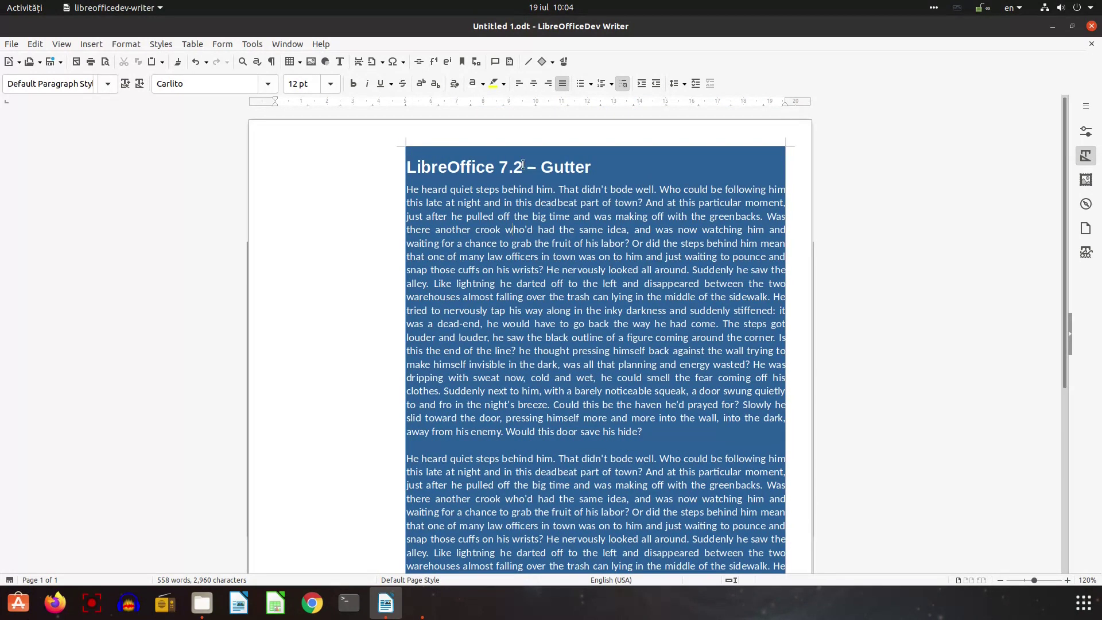
right_click(533, 256)
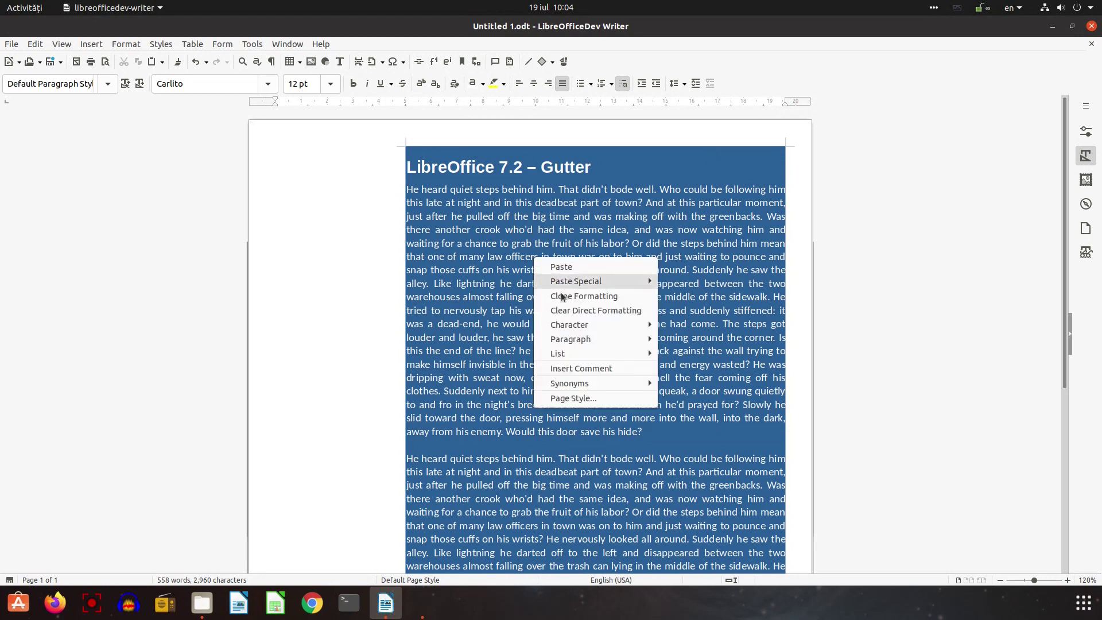
click(568, 399)
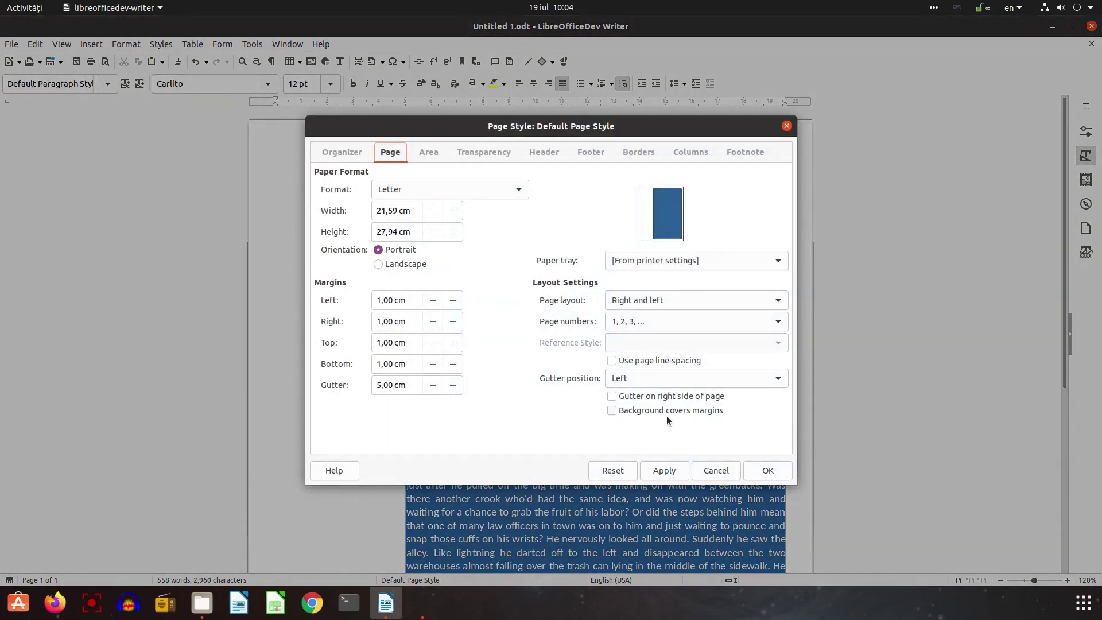
click(612, 411)
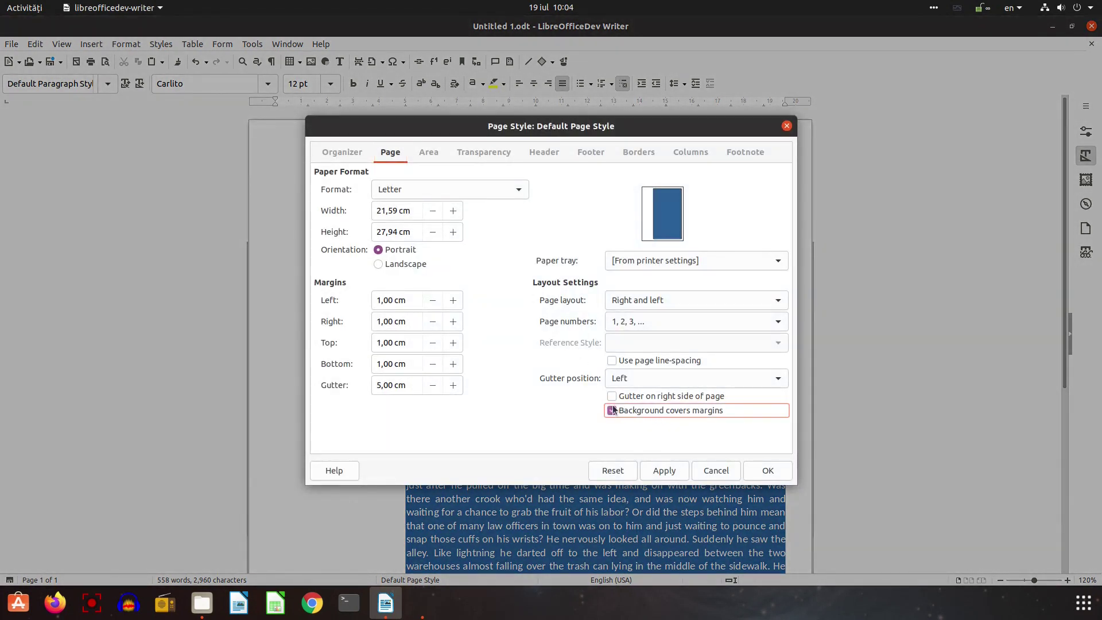
- Confirm the page style so the blue background fills the whole page, margins included
click(755, 468)
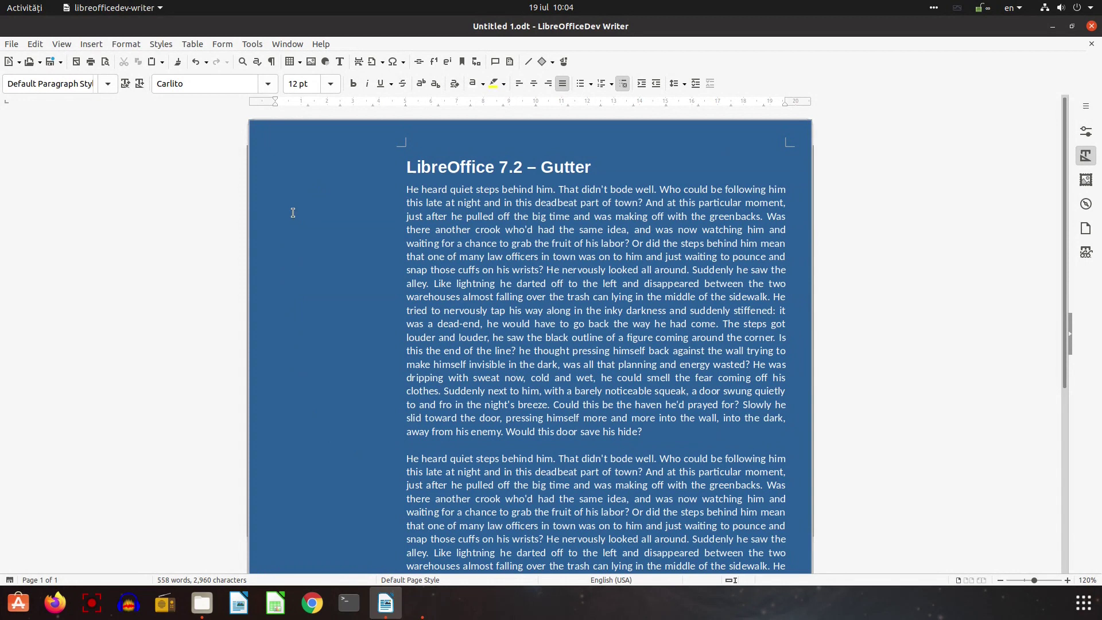
ctrl+scroll(317, 228, up, 3)
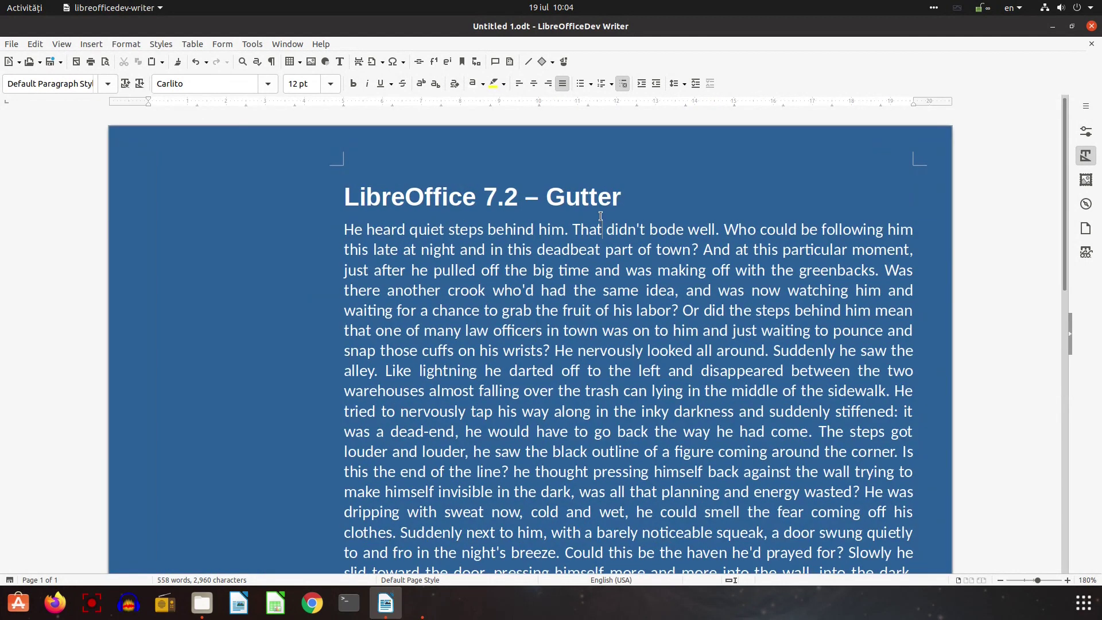
ctrl+scroll(601, 215, down, 5)
right_click(362, 236)
key(Escape)
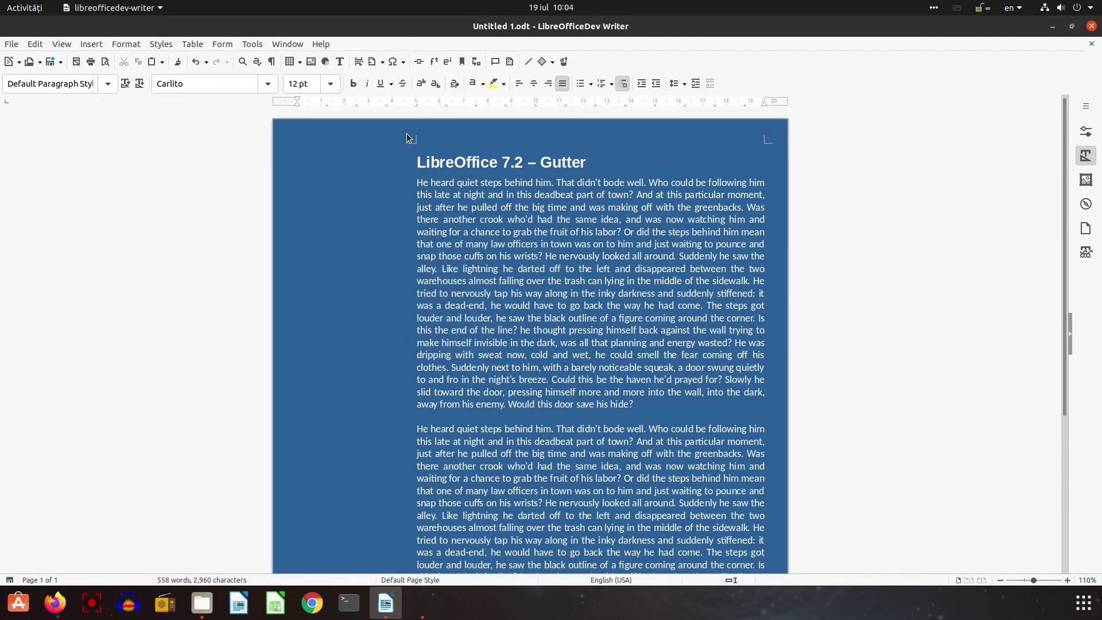
- Set the page area to the black-to-blue linear gradient, after trying the grey radial one
double_click(407, 133)
click(428, 152)
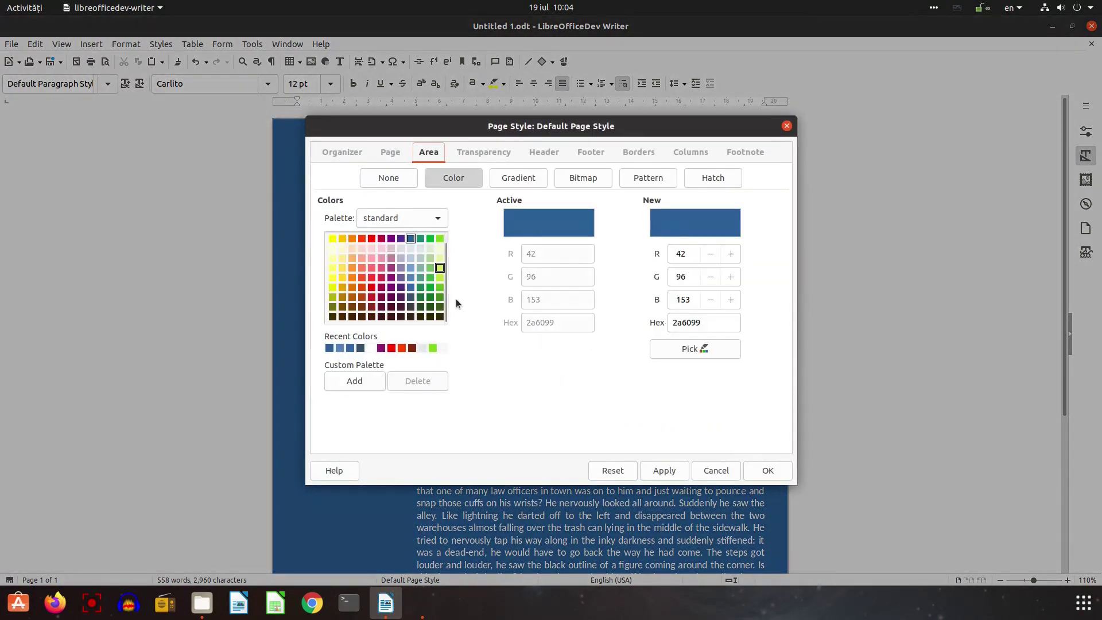
click(526, 182)
click(385, 273)
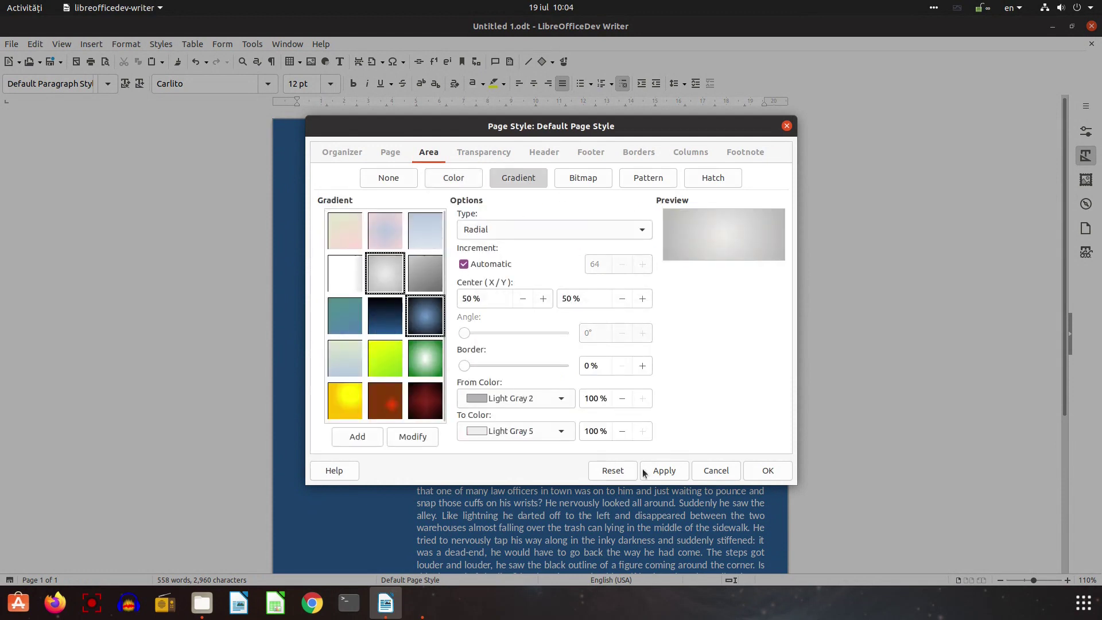
click(654, 471)
click(399, 323)
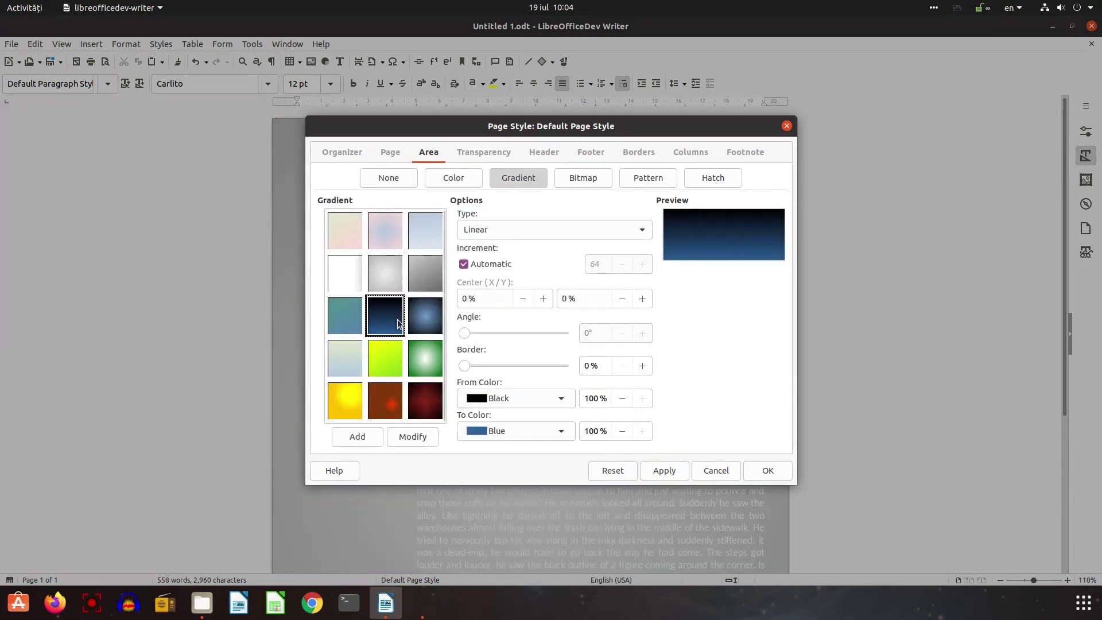
click(664, 471)
click(769, 470)
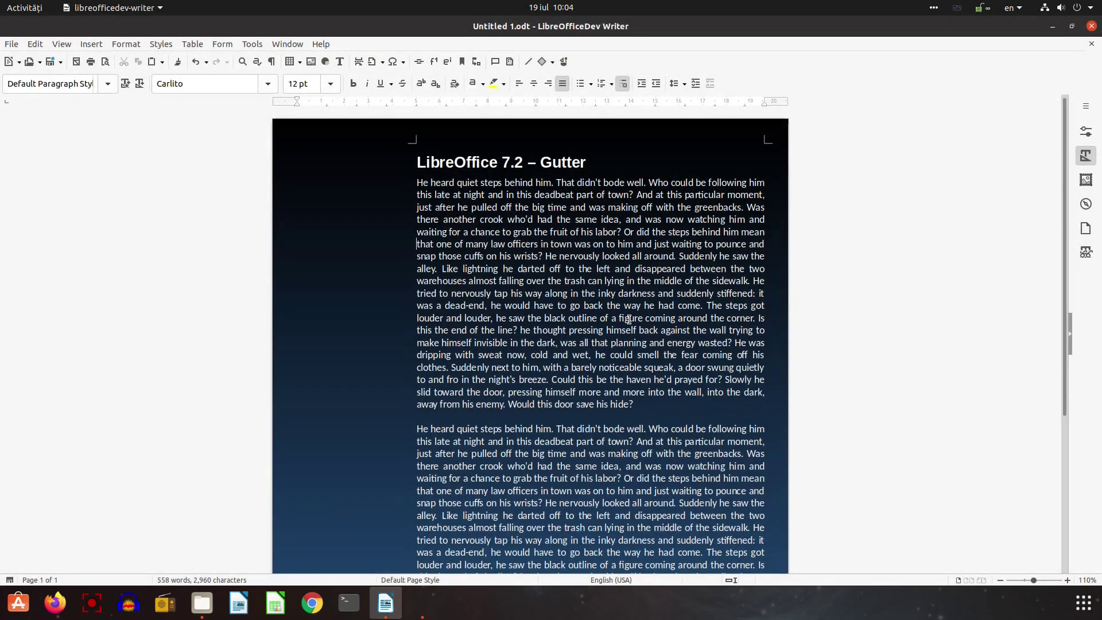
- Reopen the page style settings from the heading's context menu
ctrl+scroll(630, 333, up, 3)
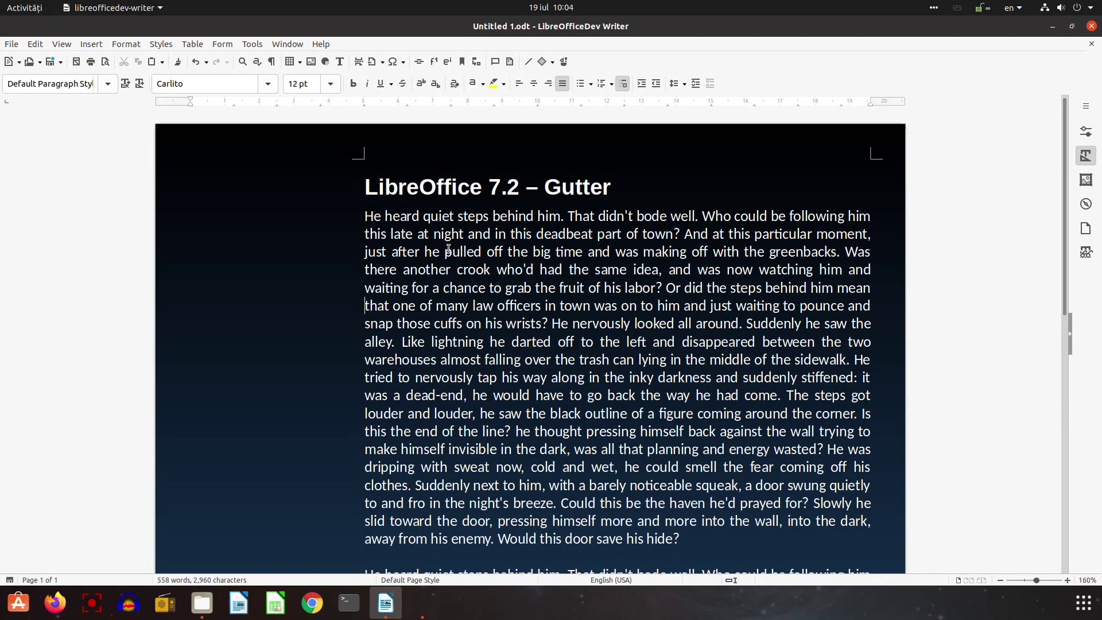
right_click(651, 180)
click(690, 317)
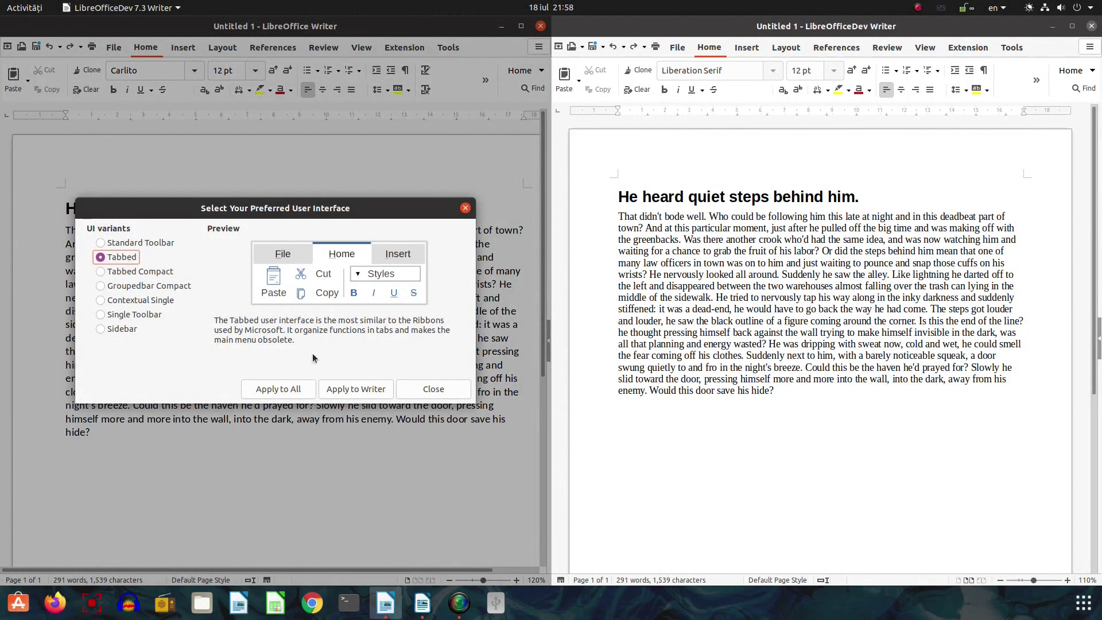
- Close the interface selection dialog and check the left window's LibreOffice 7.1.4.2 version
click(432, 388)
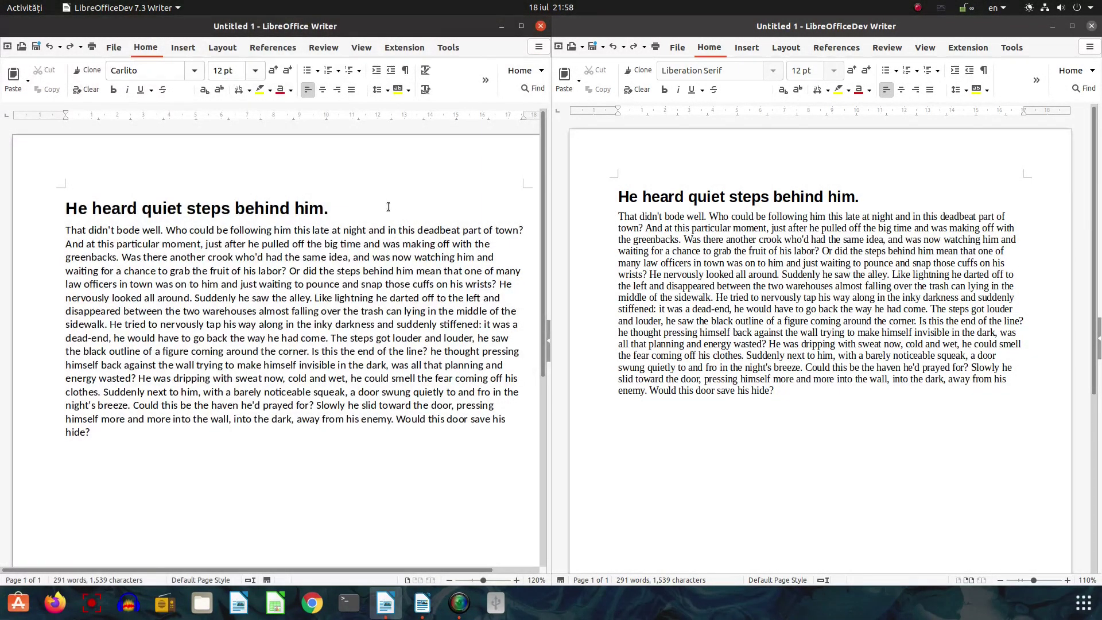
click(539, 50)
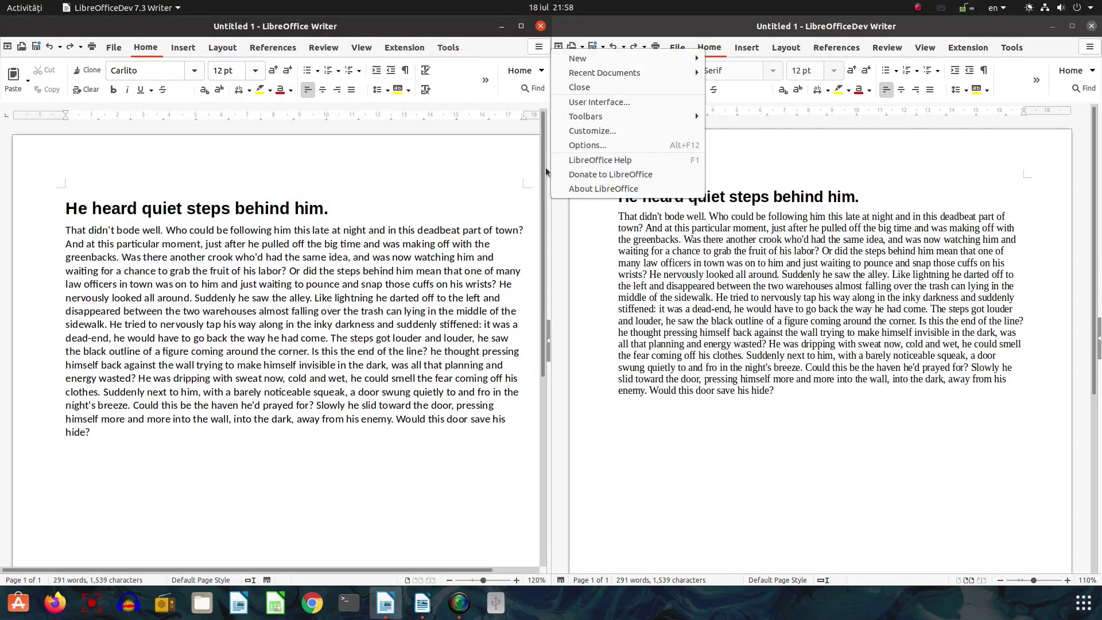
click(567, 186)
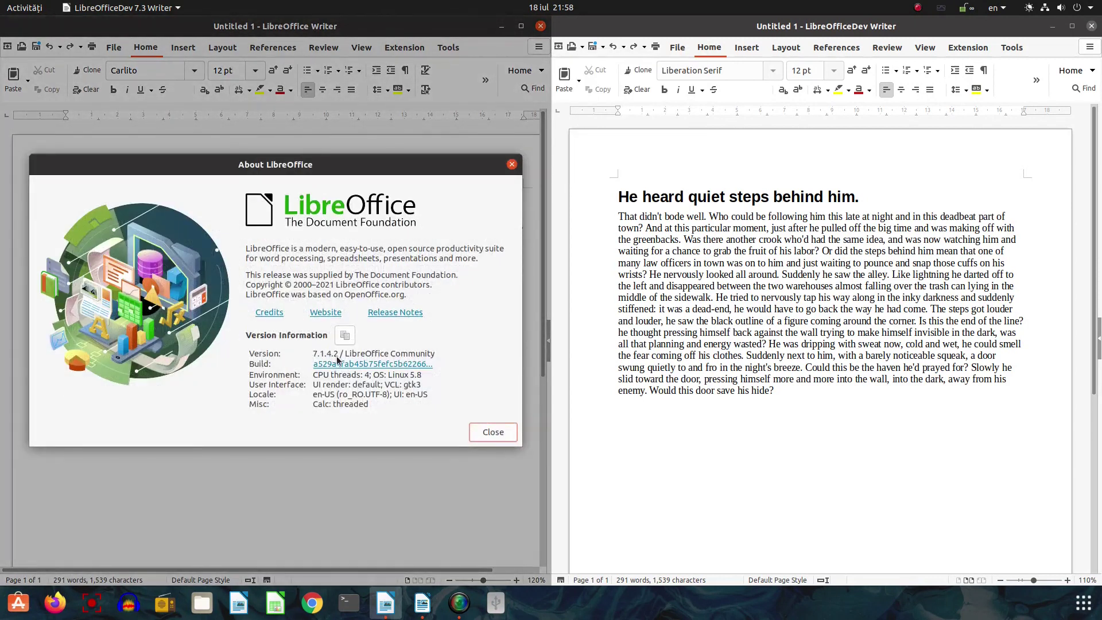
click(493, 432)
- Check the right window's LibreOfficeDev 7.2.0.1 version, then maximize the LibreOffice 7.1 window
click(1089, 47)
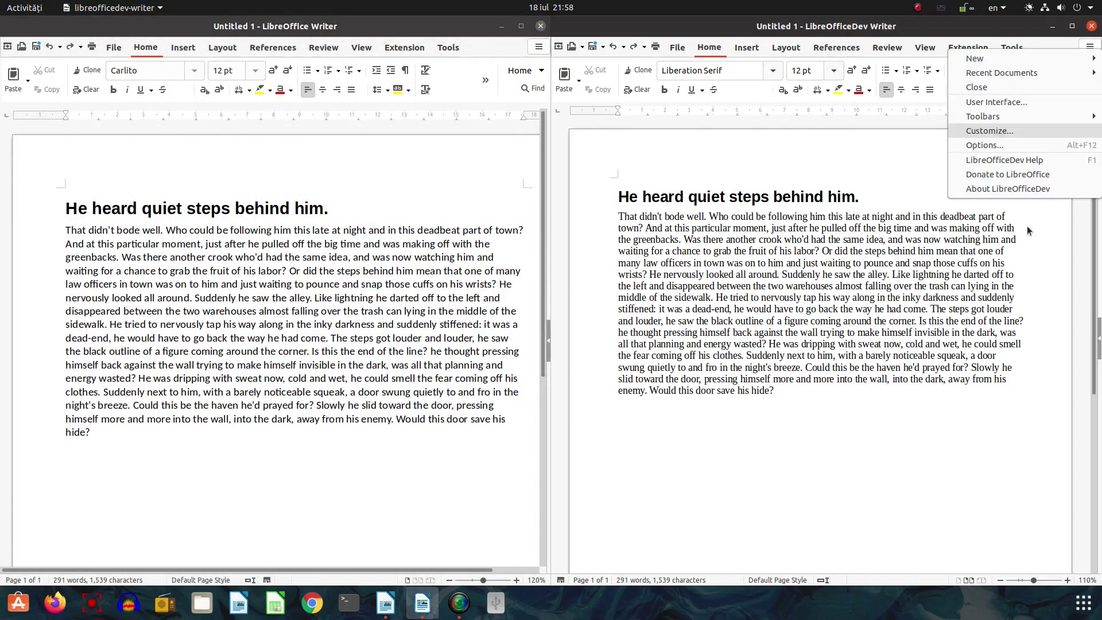
click(1008, 189)
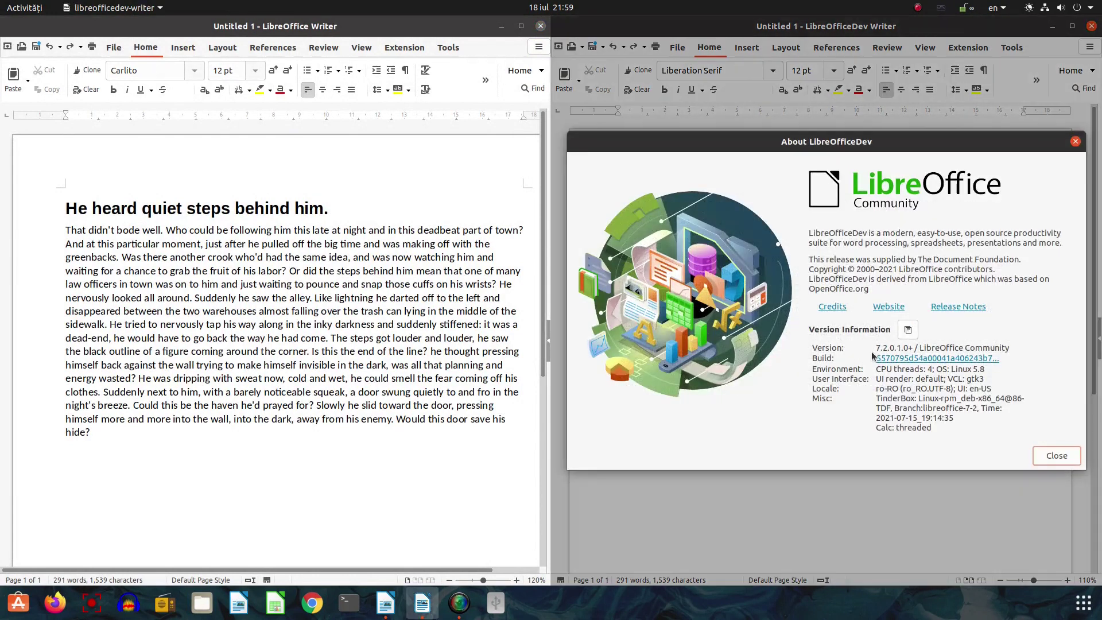
click(1068, 460)
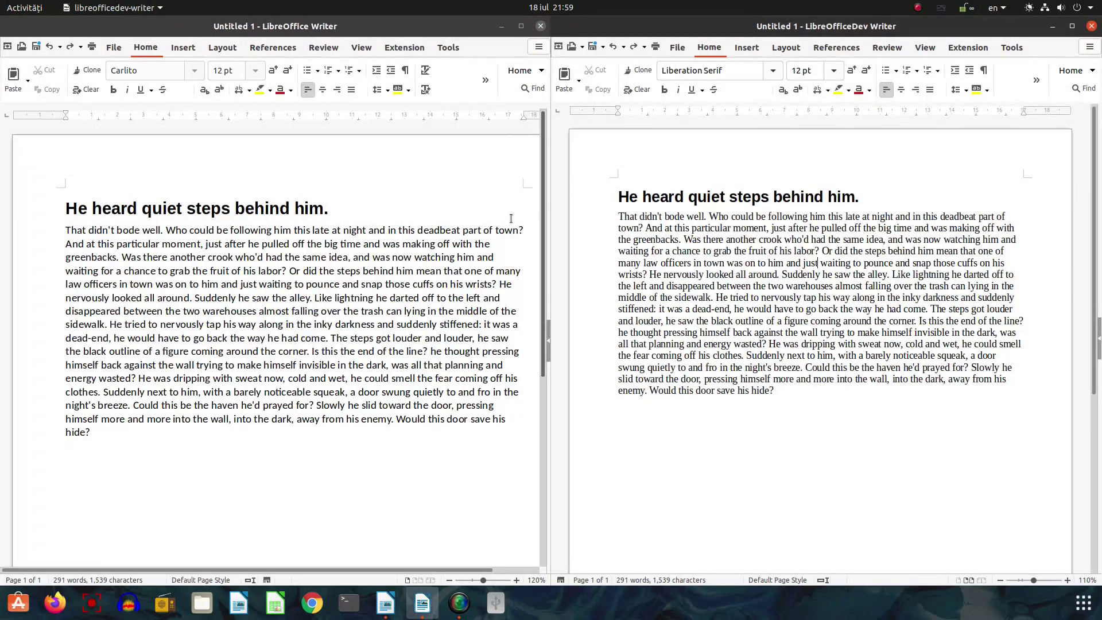
double_click(517, 31)
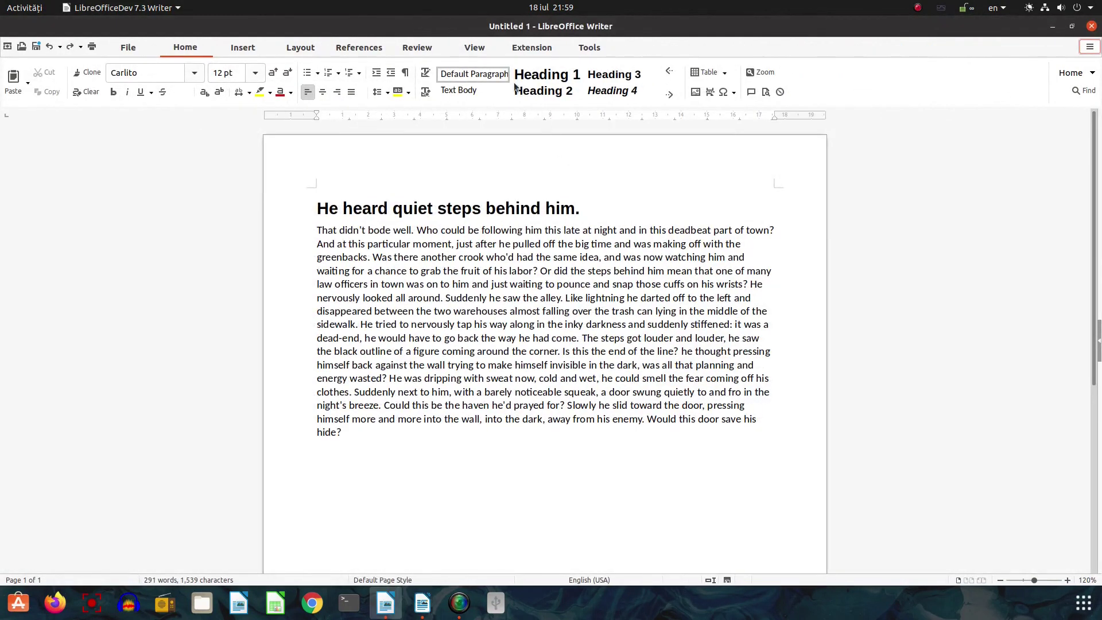
- Look at the Insert tab, then page through the Home tab's paragraph style gallery
click(243, 47)
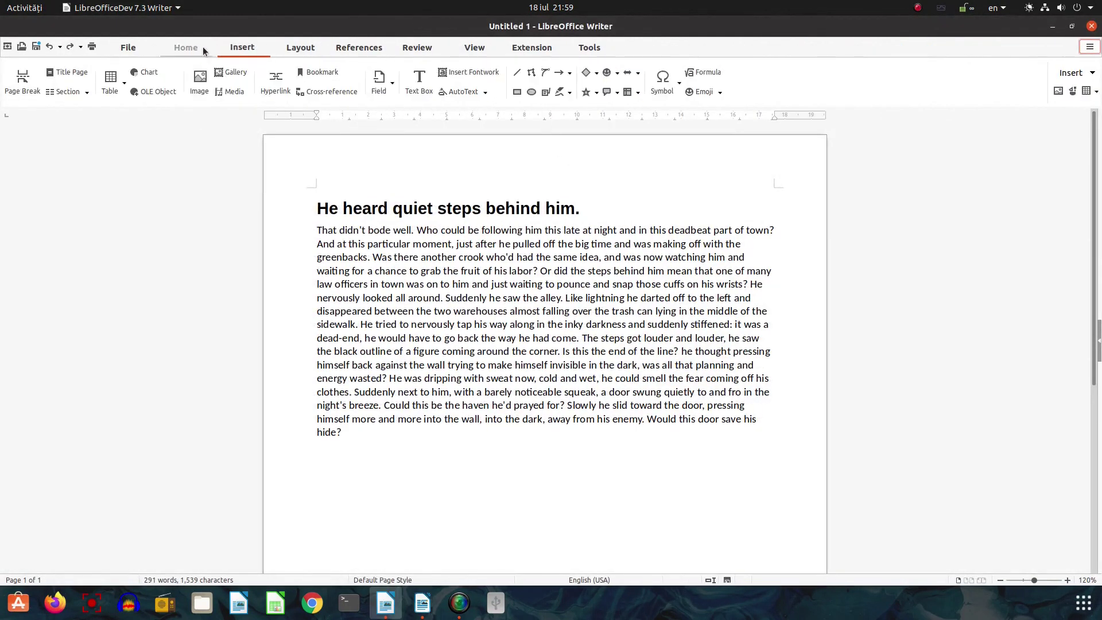
click(198, 47)
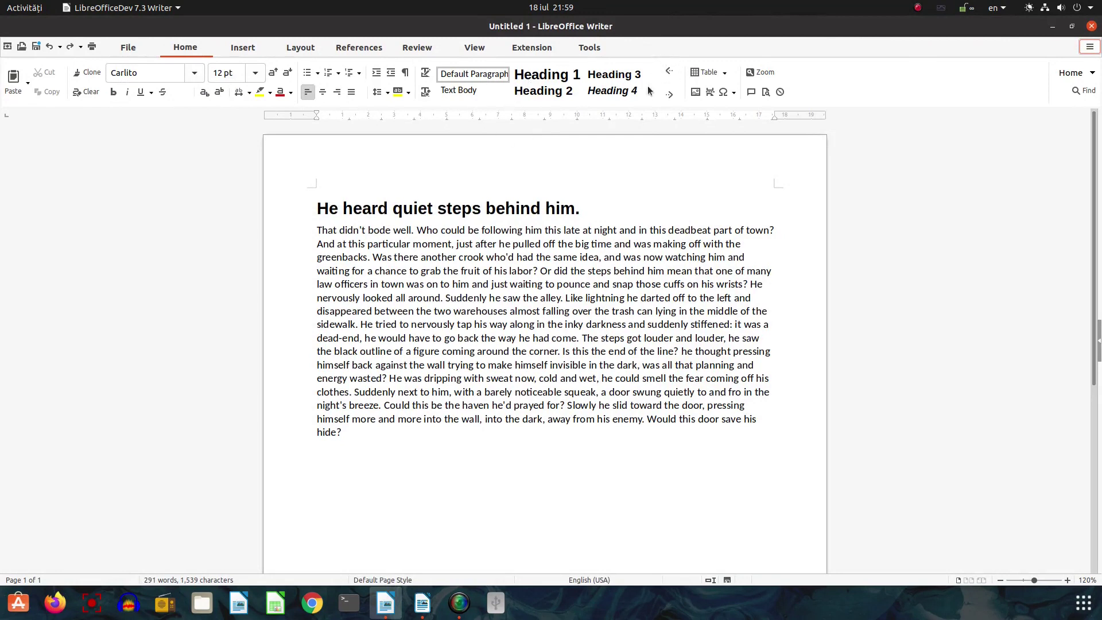
click(669, 94)
click(669, 95)
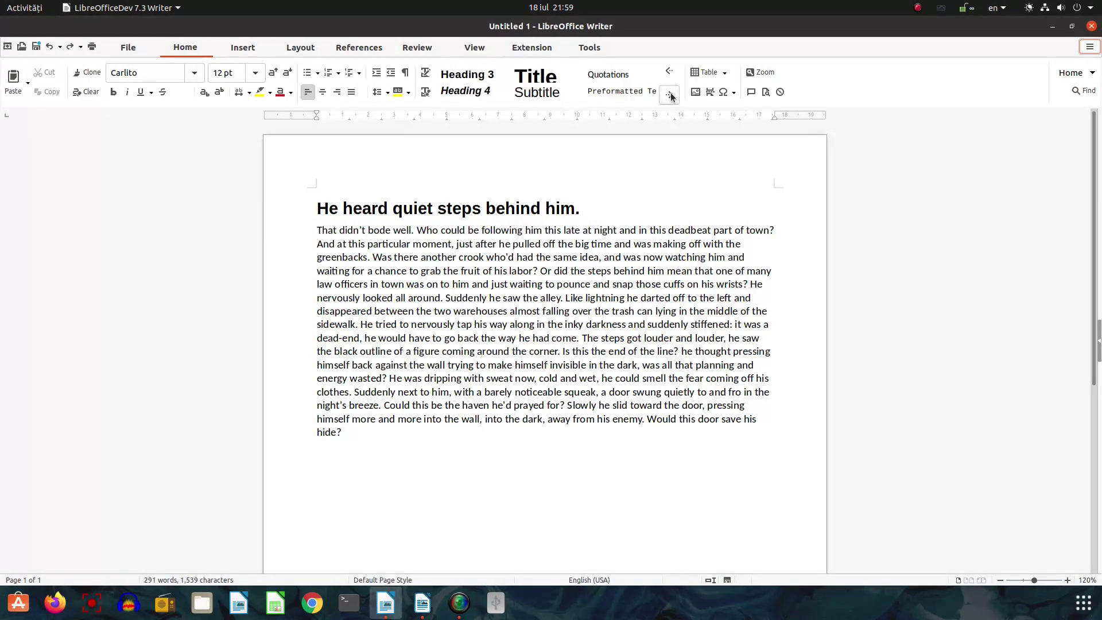
click(669, 94)
click(669, 95)
click(669, 72)
click(669, 72)
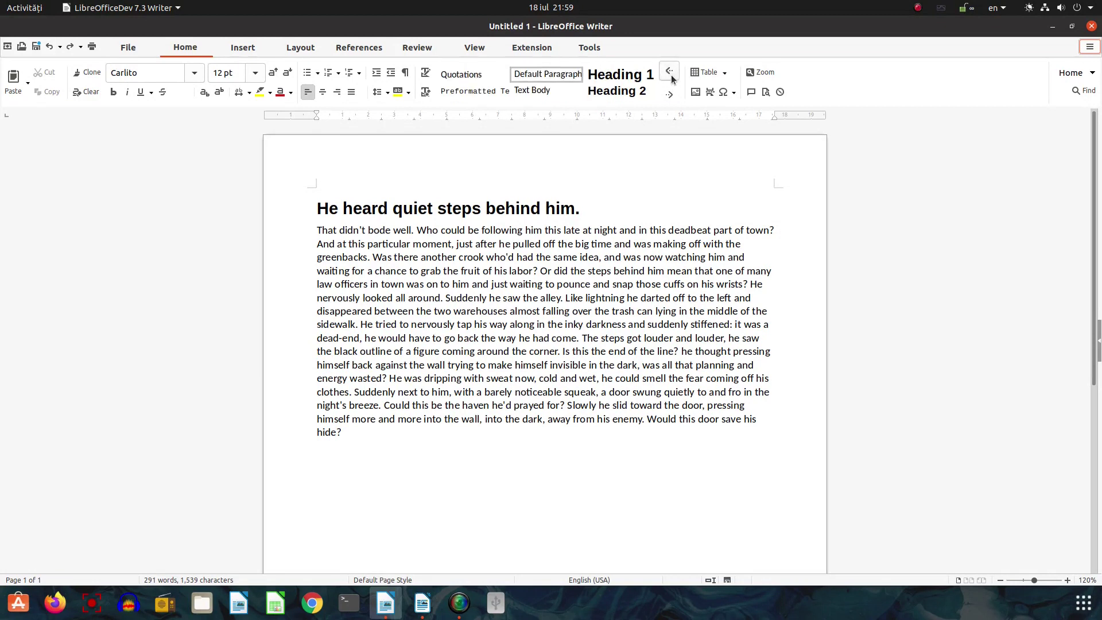
- Style the heading as Title and the story as Quotations, then tile the window left
click(505, 213)
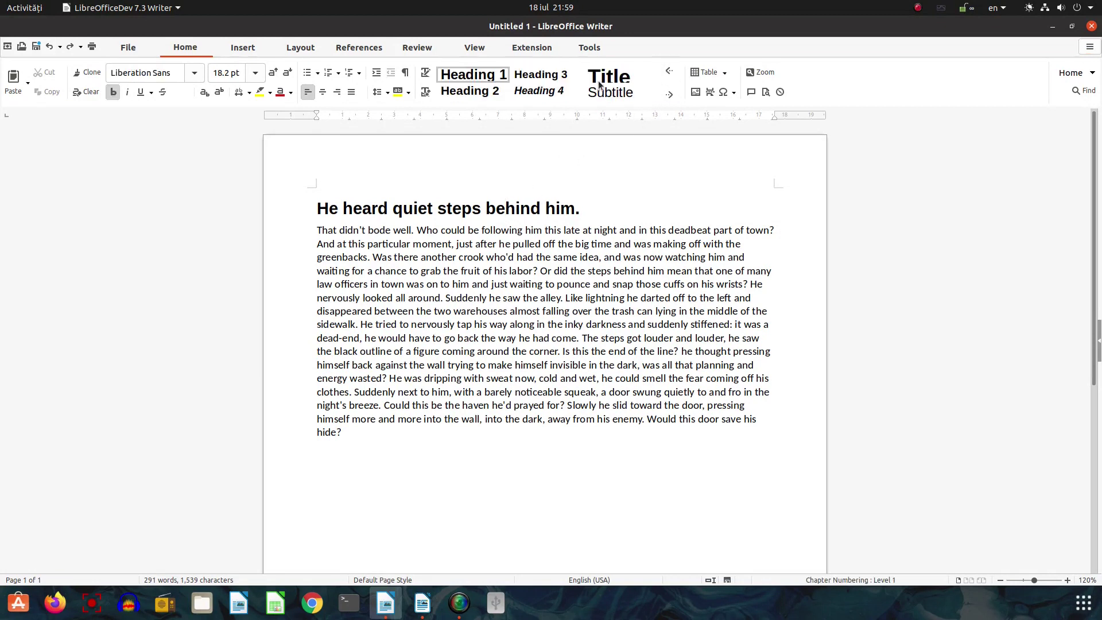
click(601, 81)
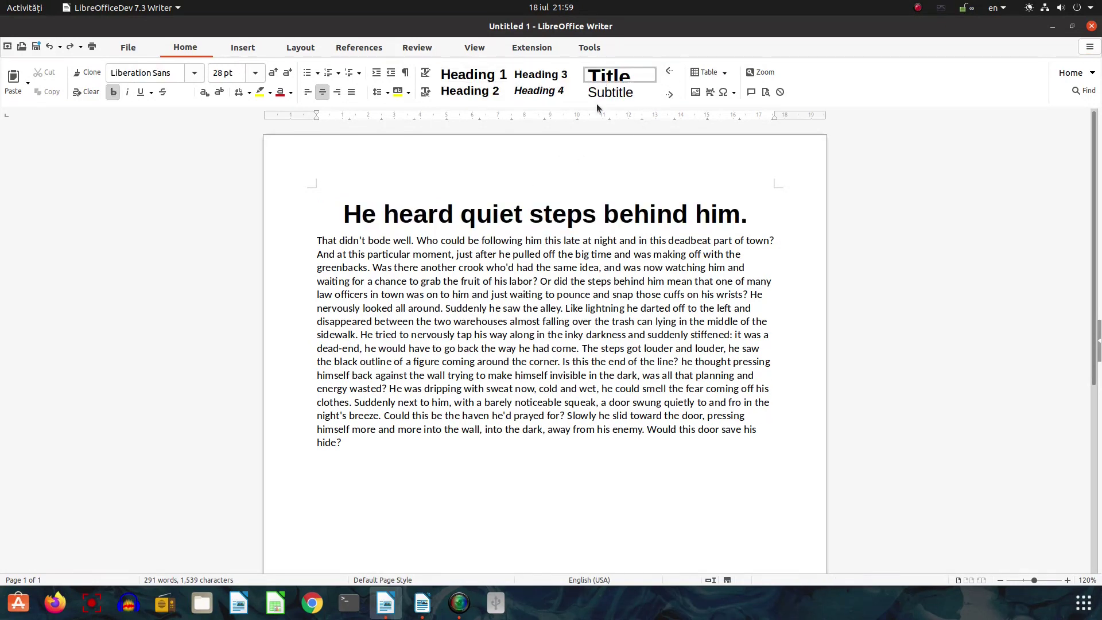
click(476, 278)
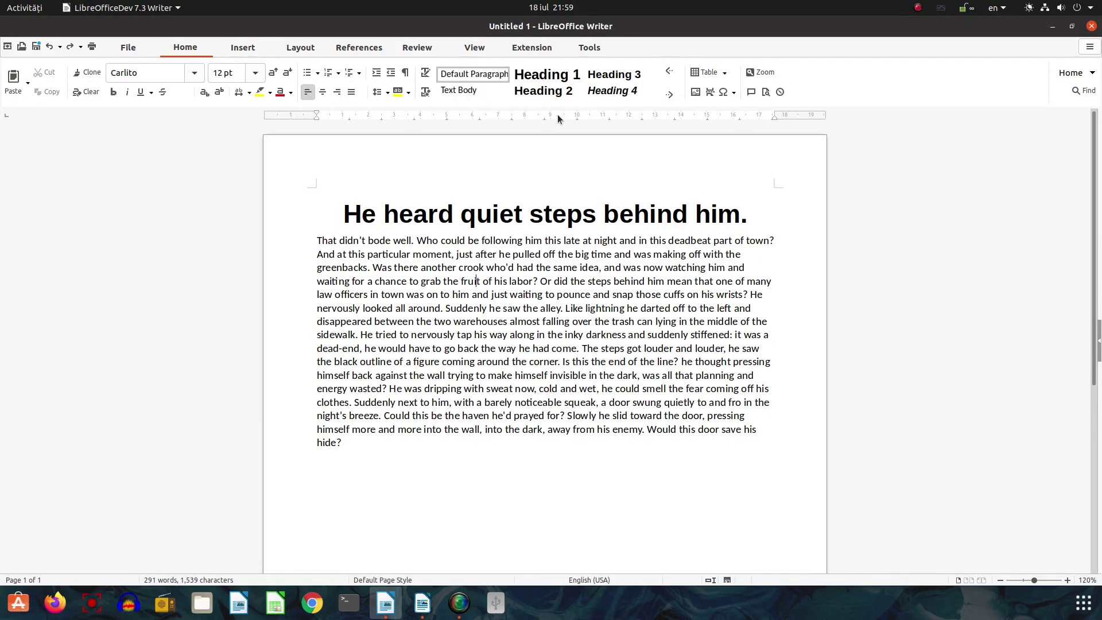
click(669, 94)
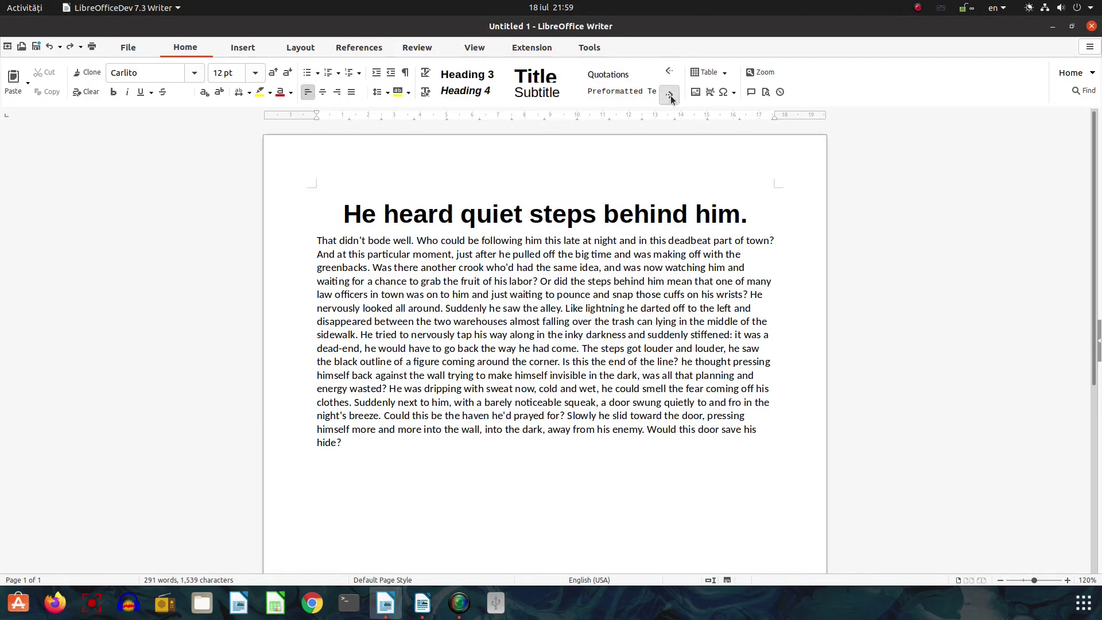
click(624, 79)
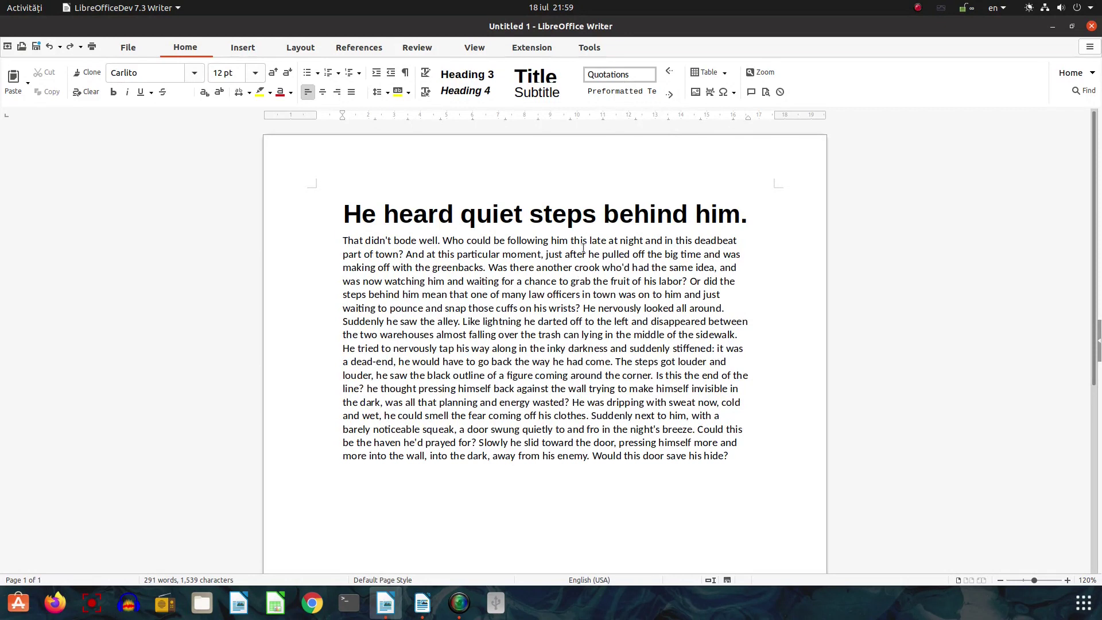
key(super+Left)
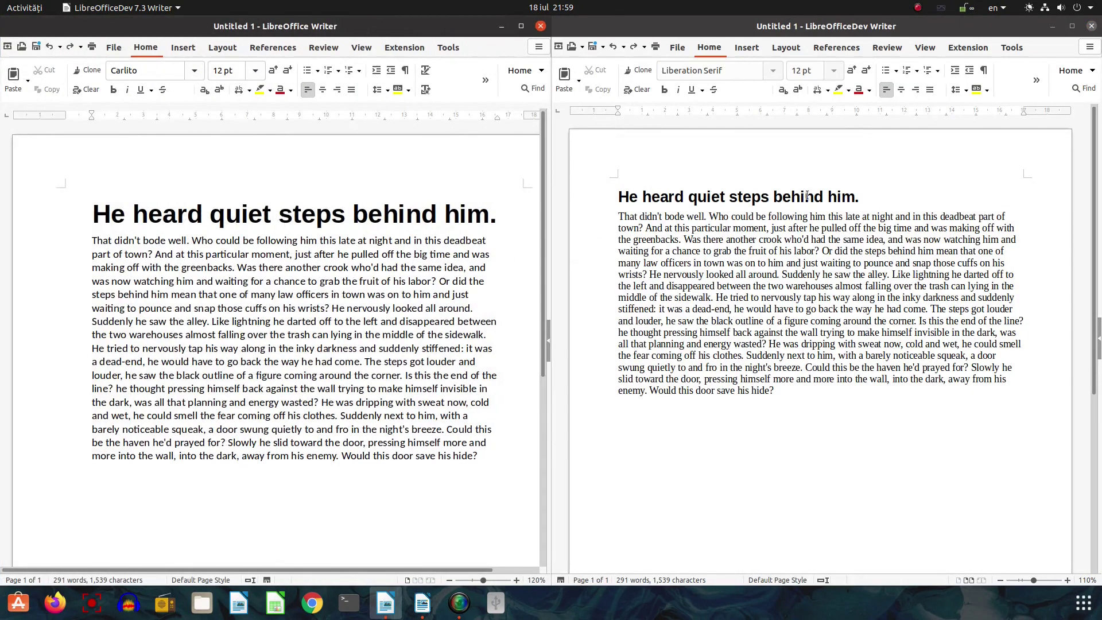
- Maximize LibreOfficeDev, apply Title to the heading and Quotations to the body after trying Preformatted Text
double_click(880, 32)
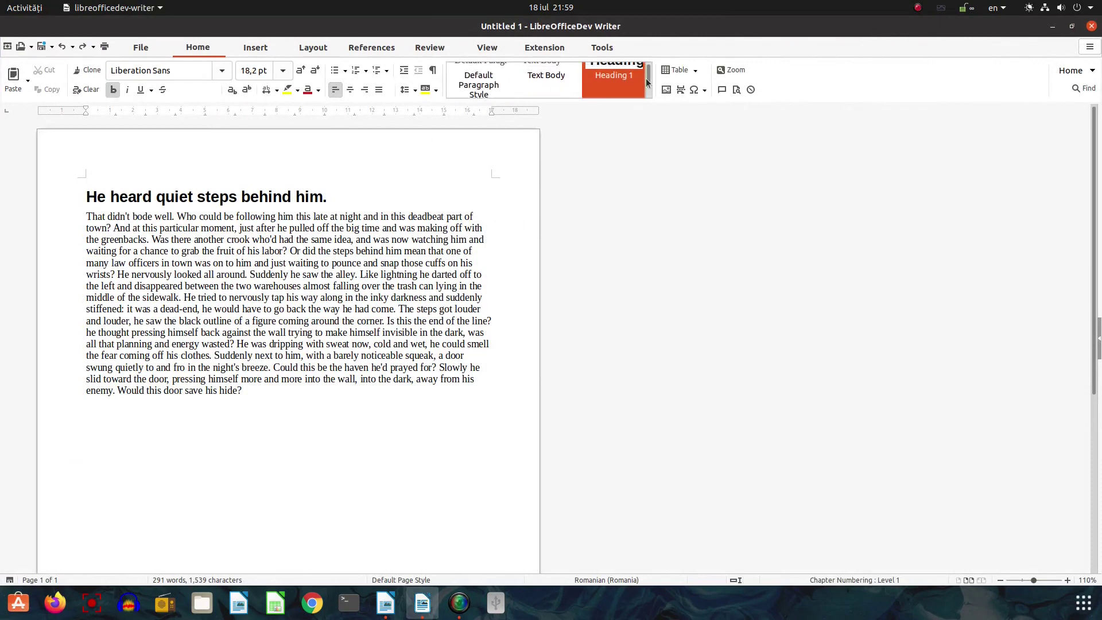
scroll(648, 76, down, 1)
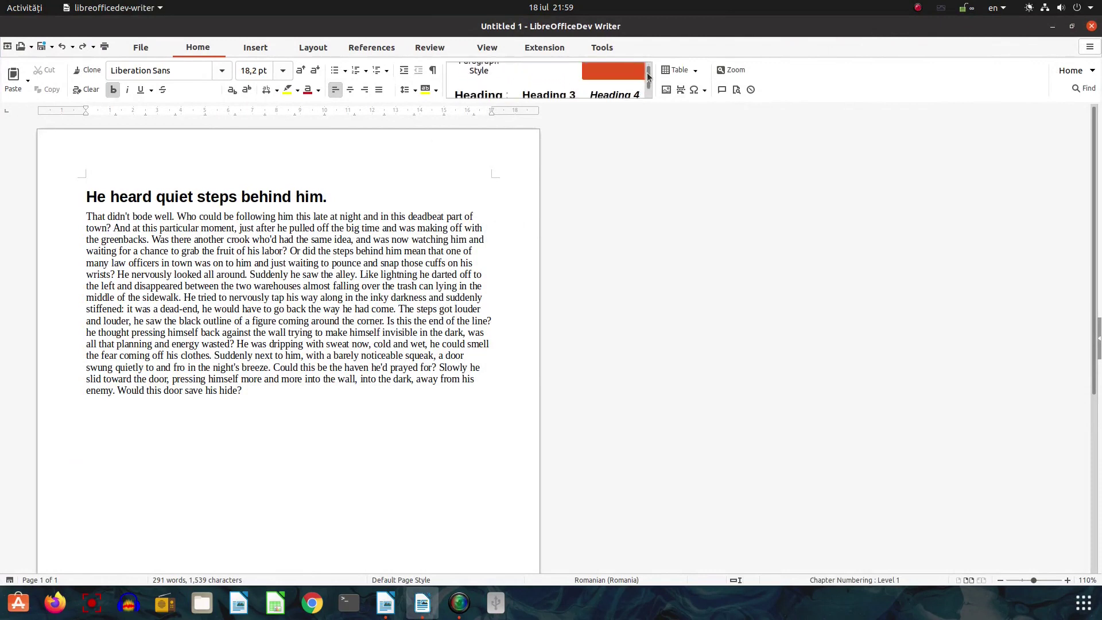
scroll(648, 77, down, 1)
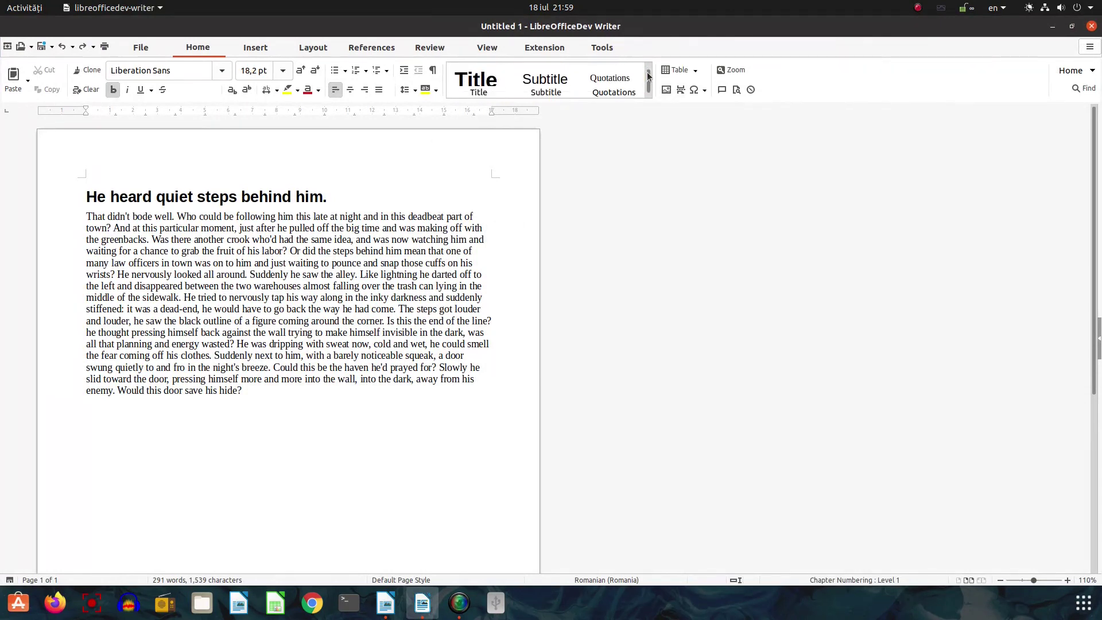
click(475, 86)
click(309, 227)
scroll(594, 85, down, 2)
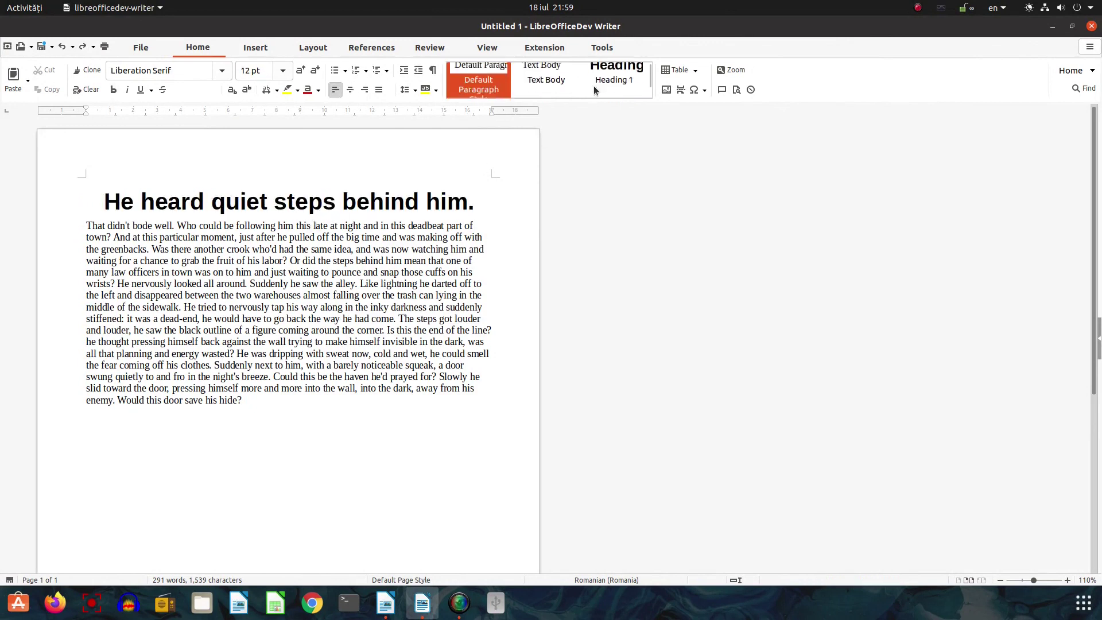
scroll(598, 81, down, 2)
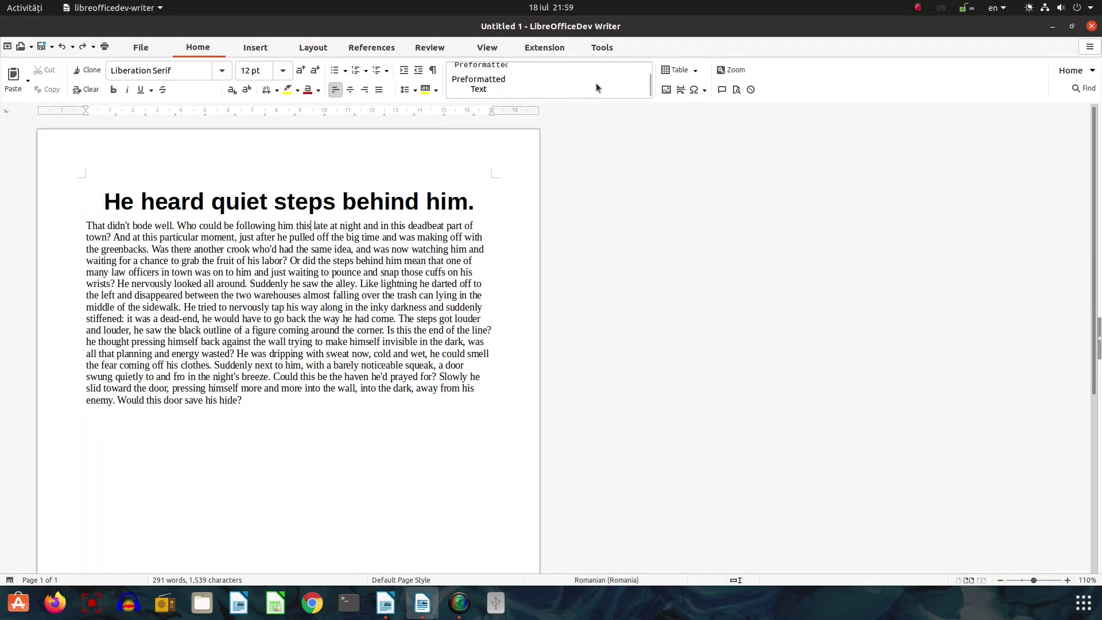
click(497, 72)
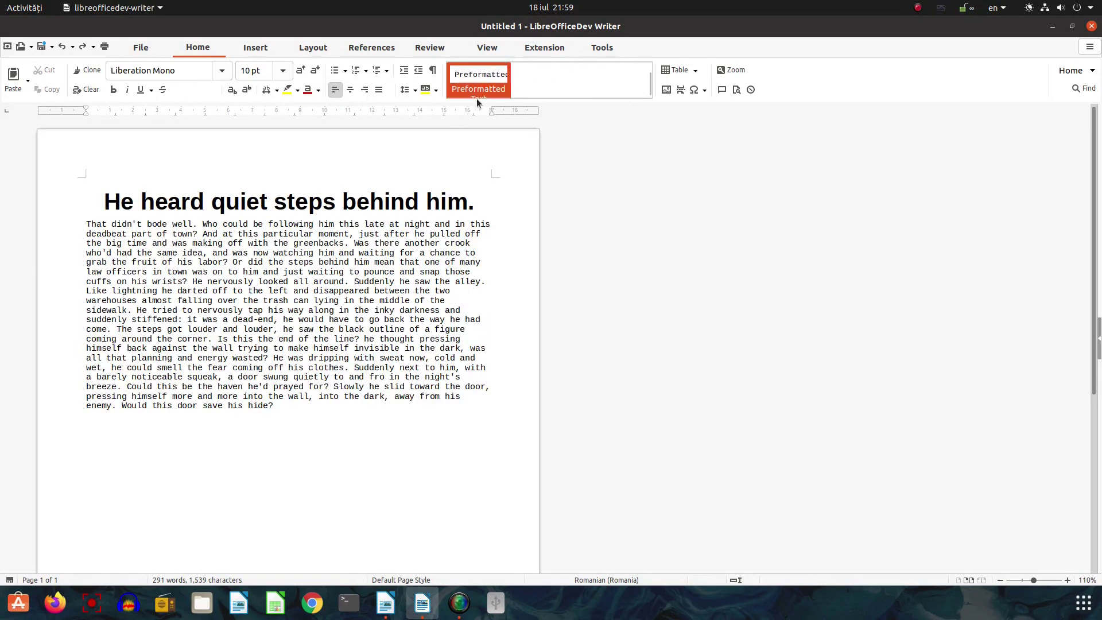
click(606, 86)
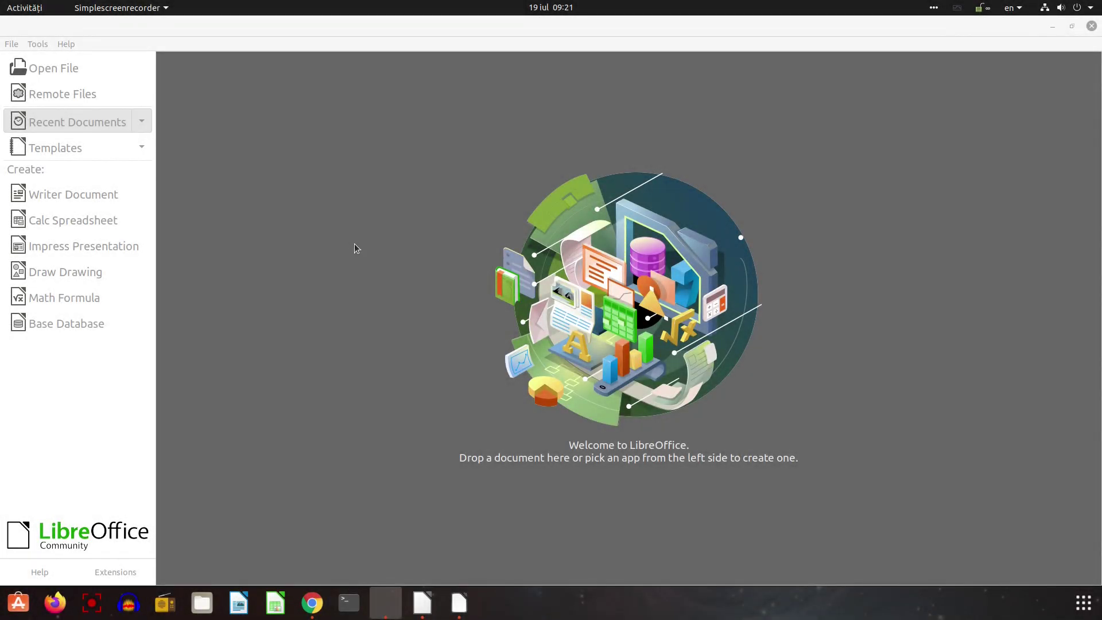
click(142, 148)
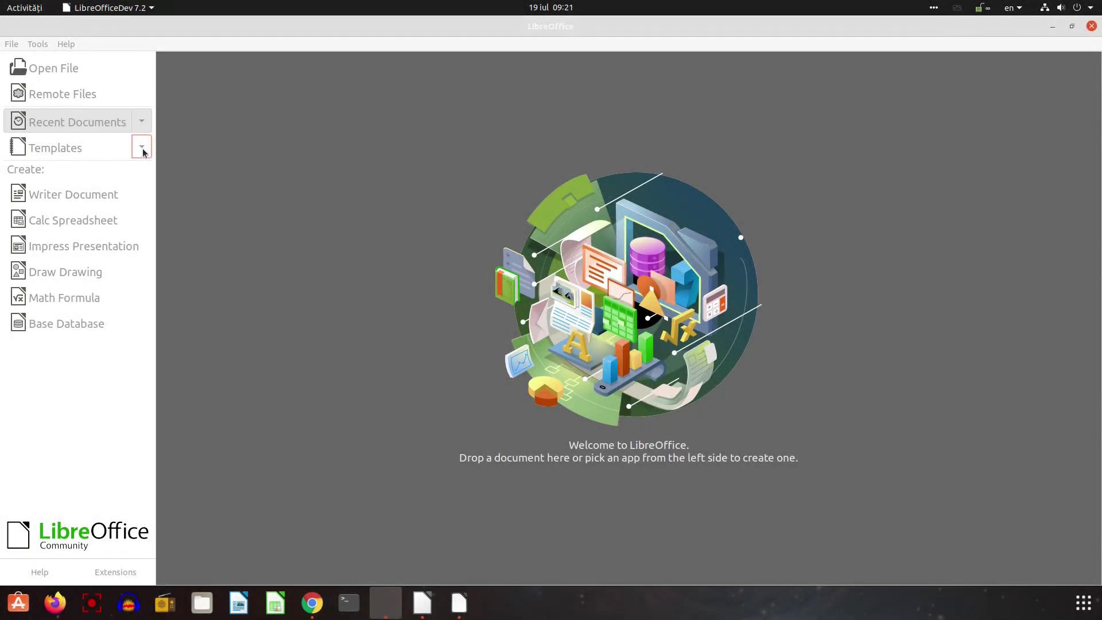
click(57, 226)
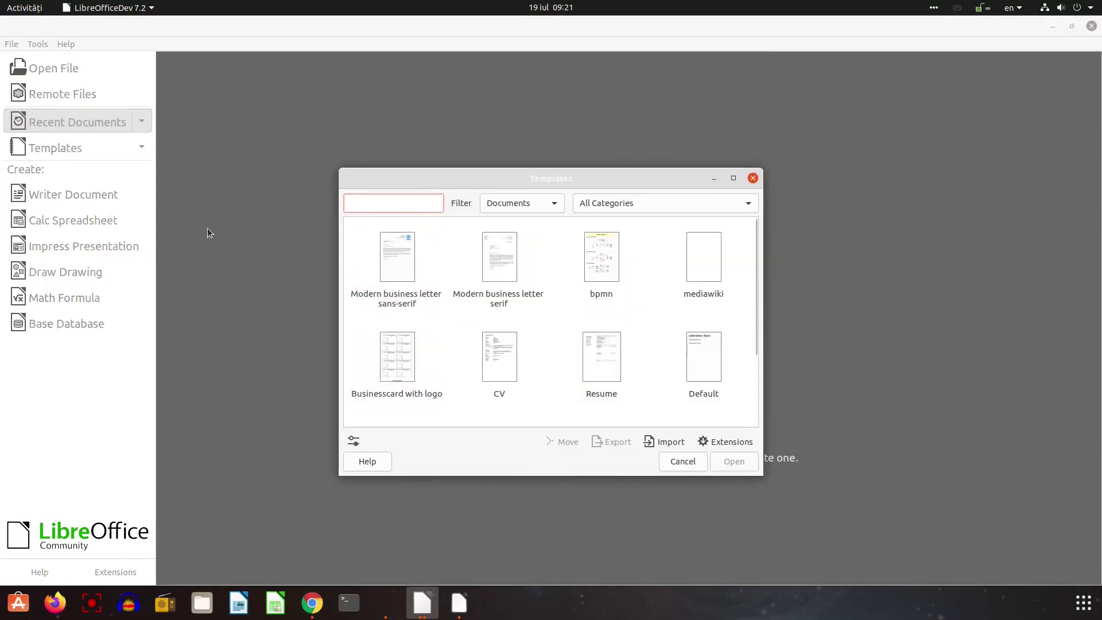
click(692, 462)
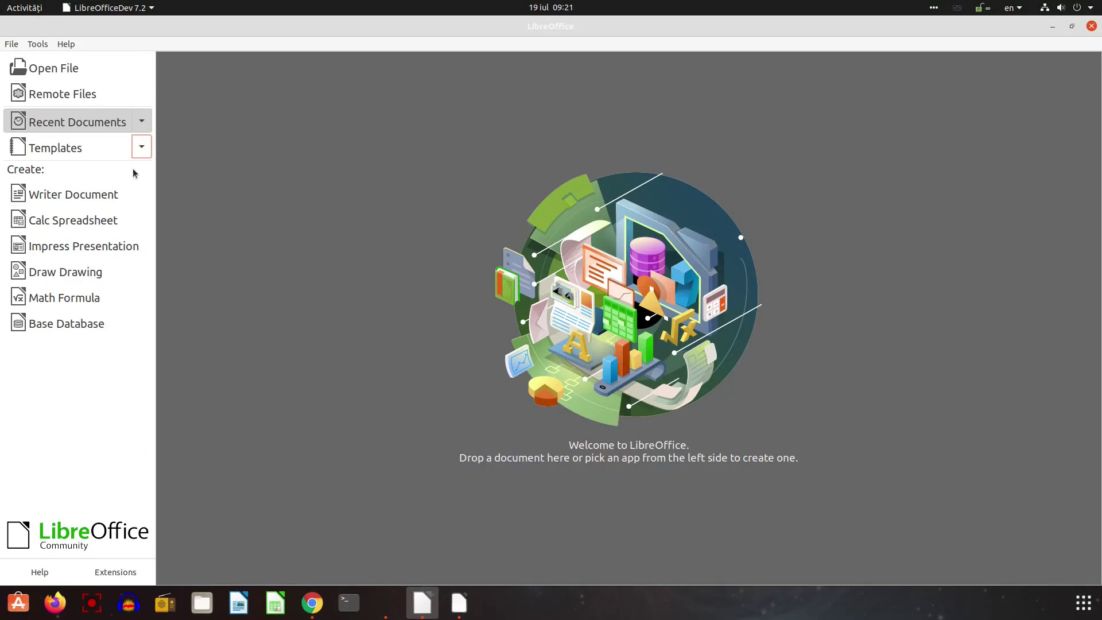
click(141, 146)
click(109, 224)
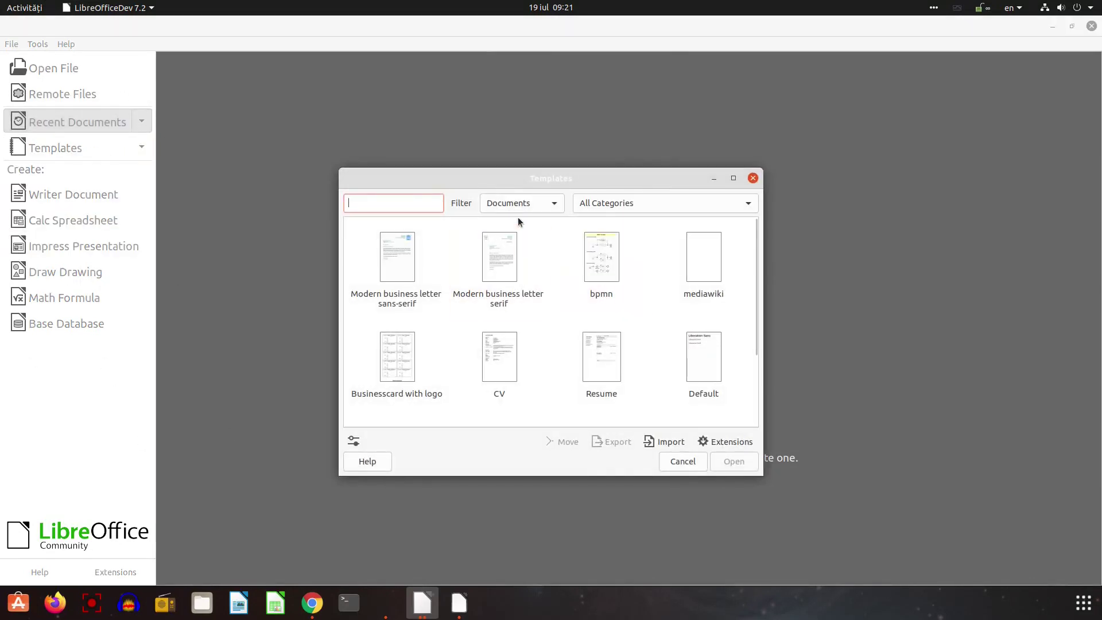
click(555, 205)
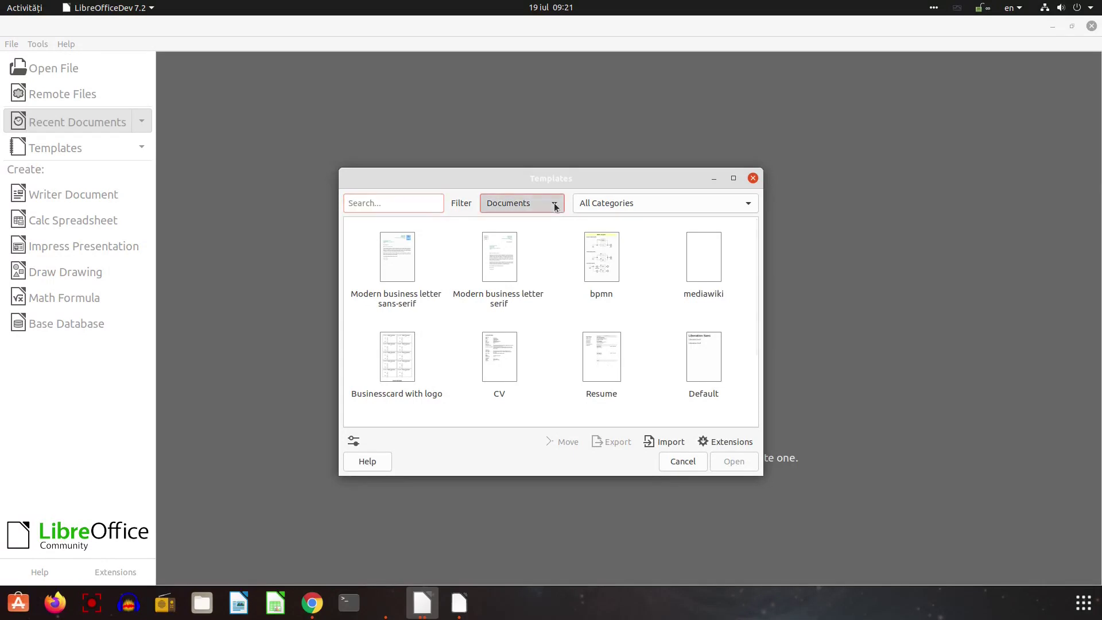
click(594, 206)
click(594, 206)
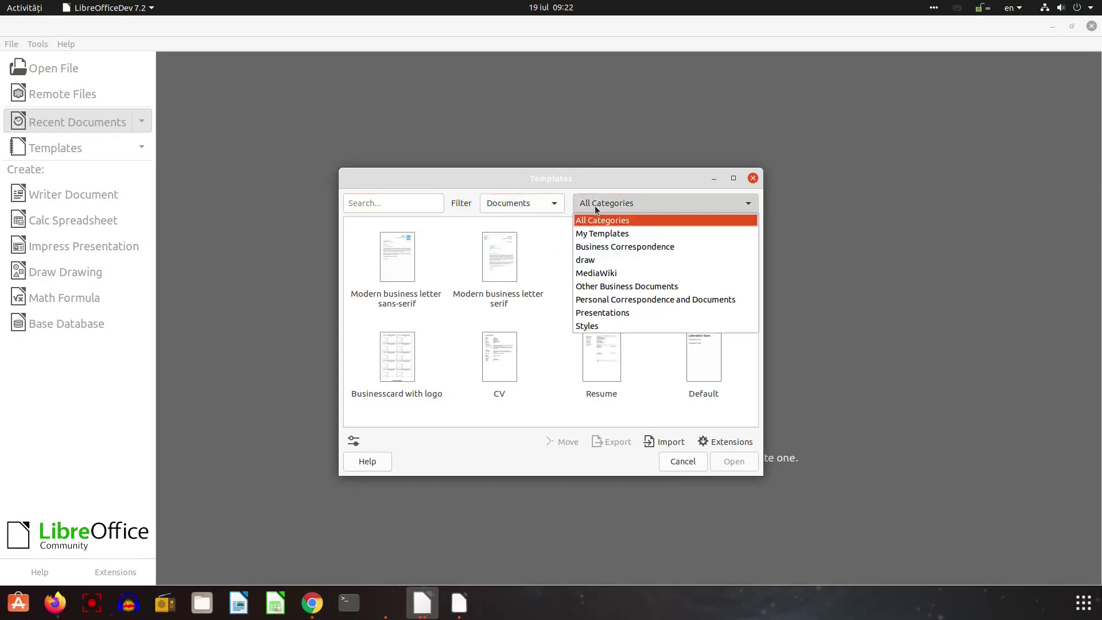
click(593, 210)
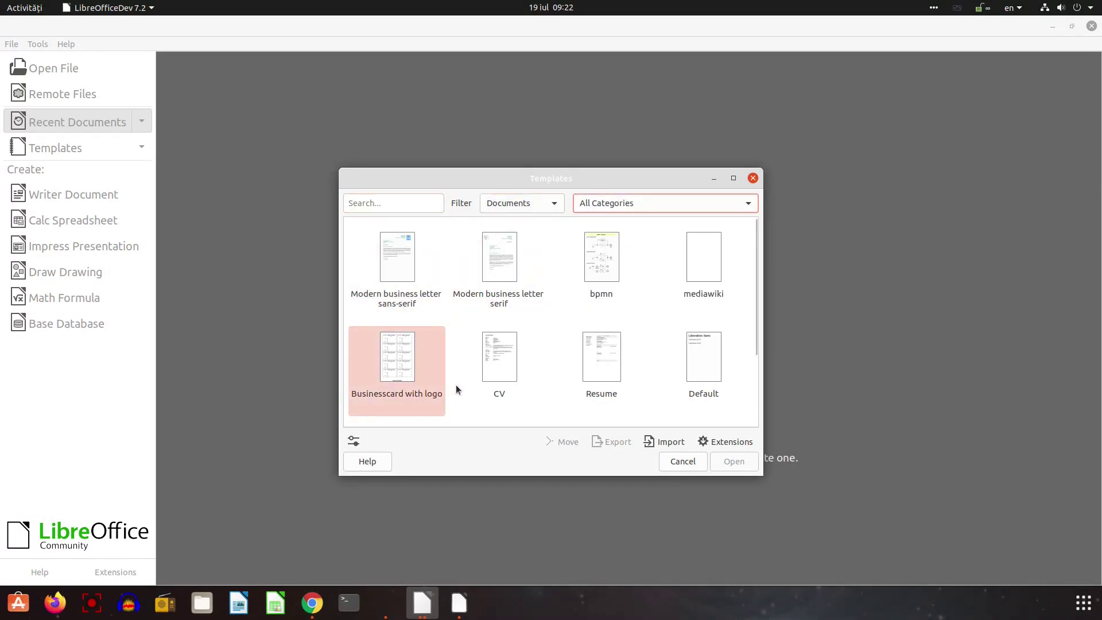
scroll(711, 297, down, 3)
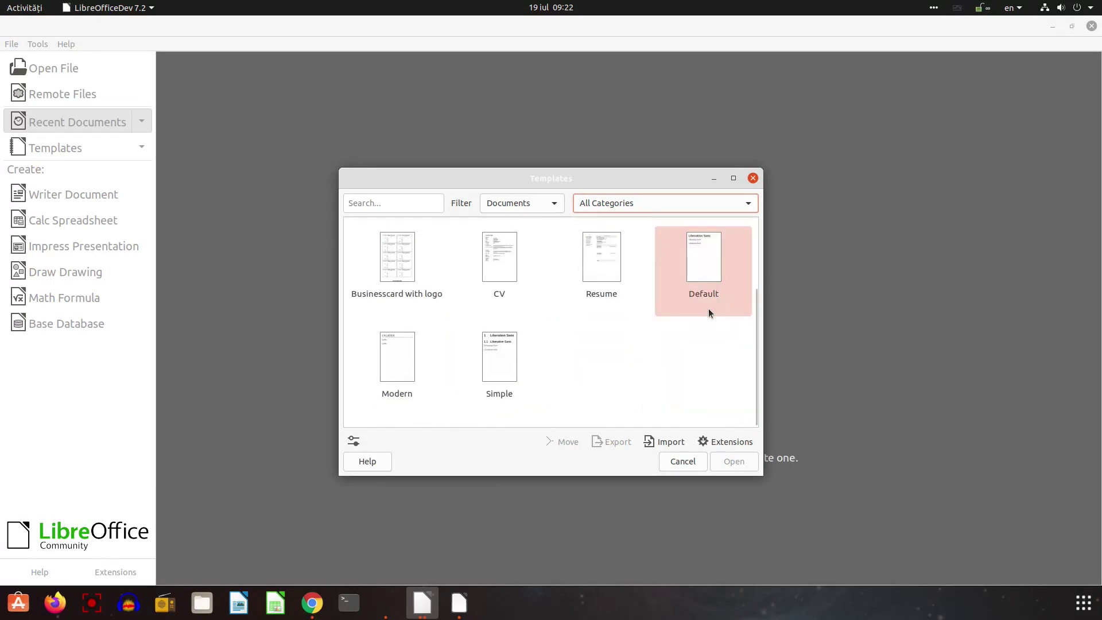
scroll(708, 308, up, 3)
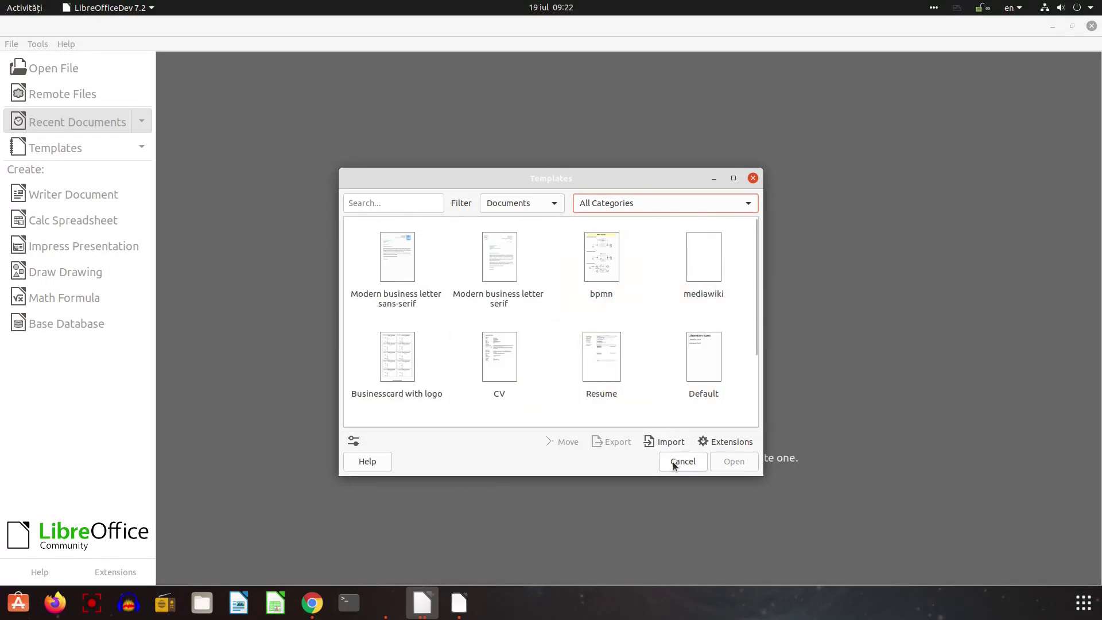
click(1053, 26)
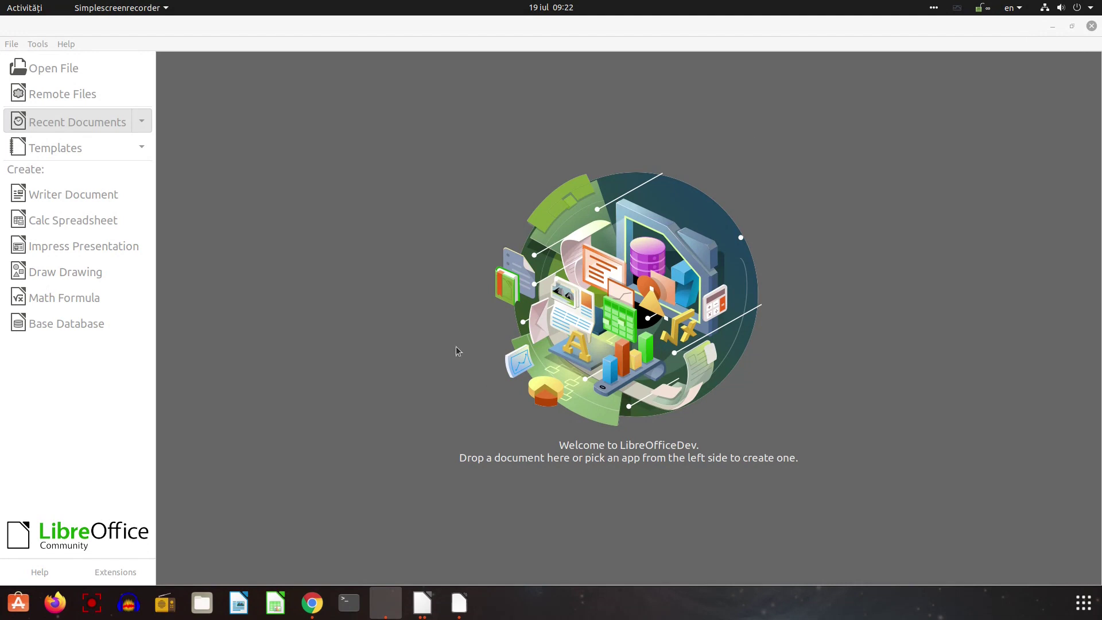
click(142, 150)
click(83, 224)
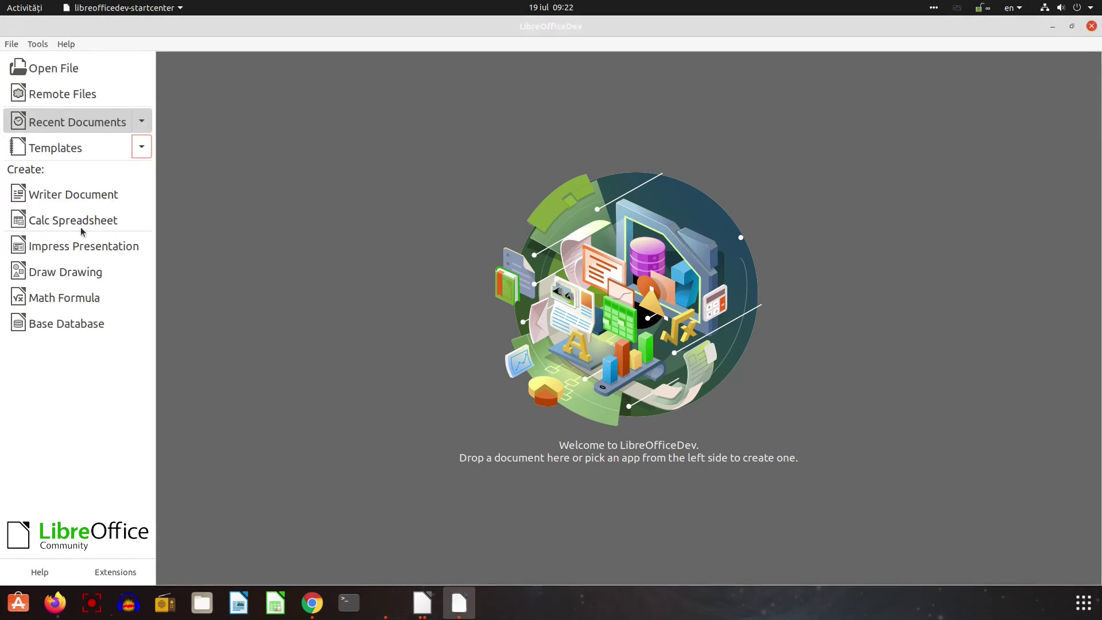
click(747, 203)
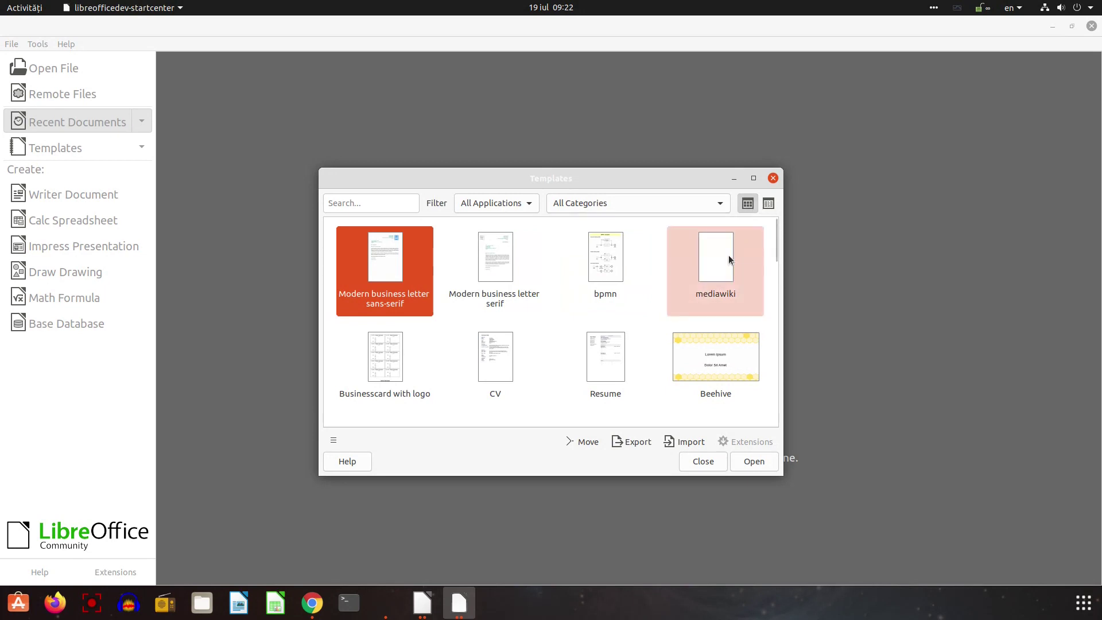
scroll(685, 321, down, 5)
scroll(568, 356, down, 2)
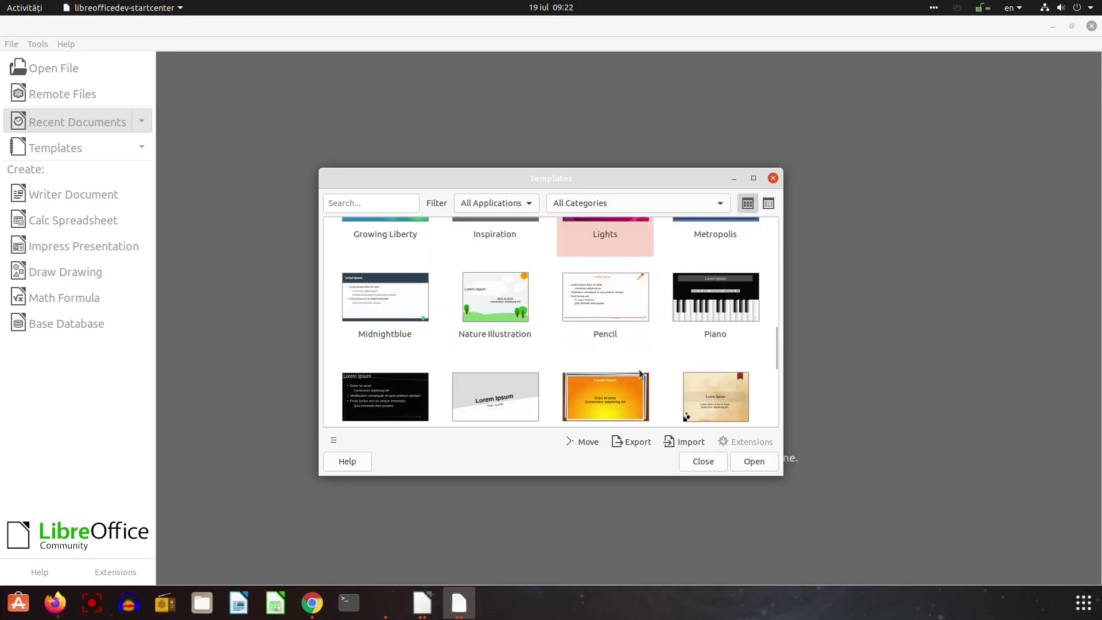
scroll(664, 392, down, 5)
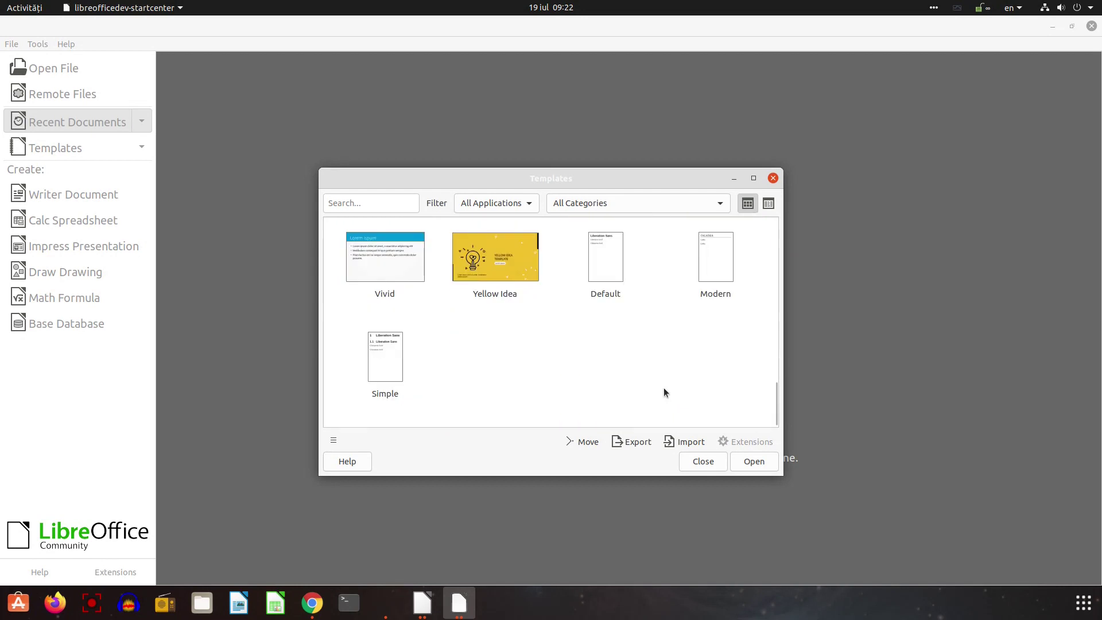
scroll(661, 387, up, 7)
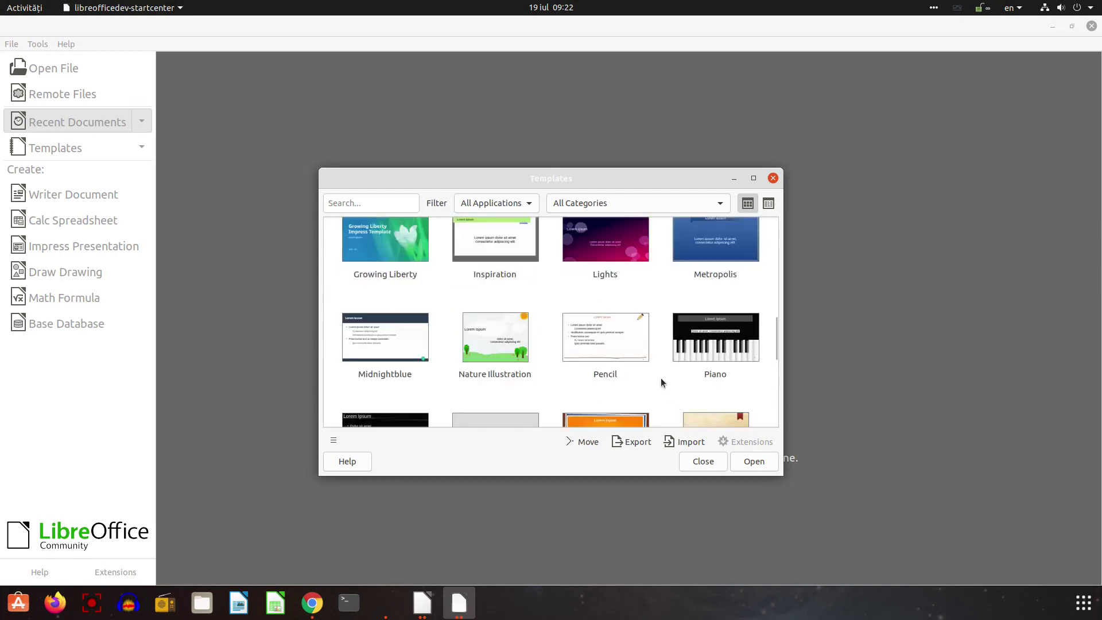
scroll(660, 378, up, 10)
scroll(655, 322, down, 8)
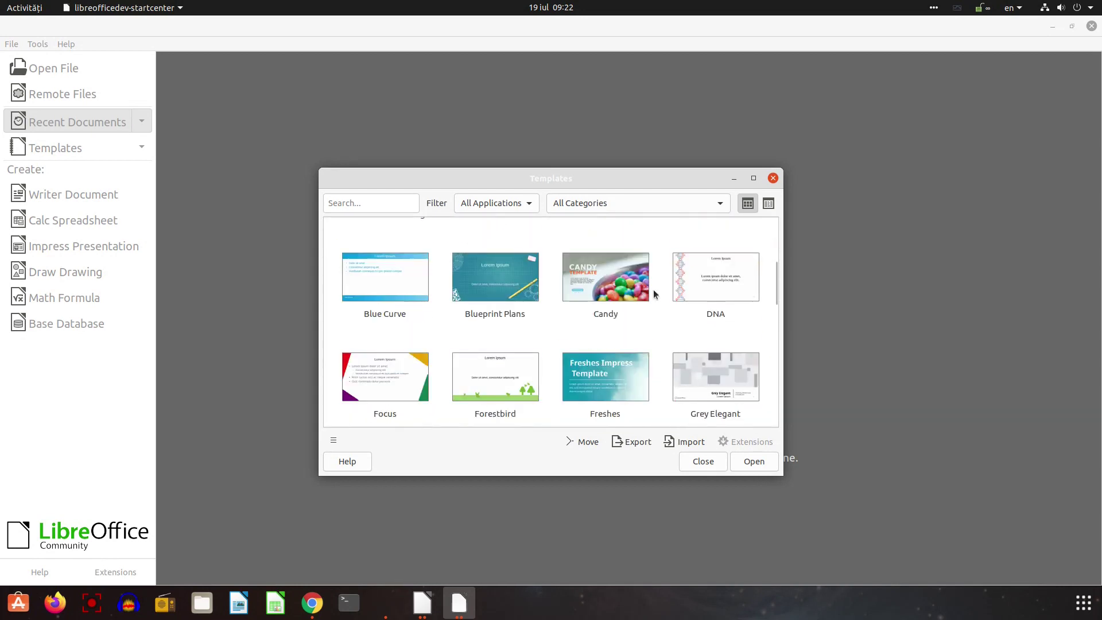
- Open the Candy template read-only, view slides 2, 5 and 6, then close it
double_click(581, 284)
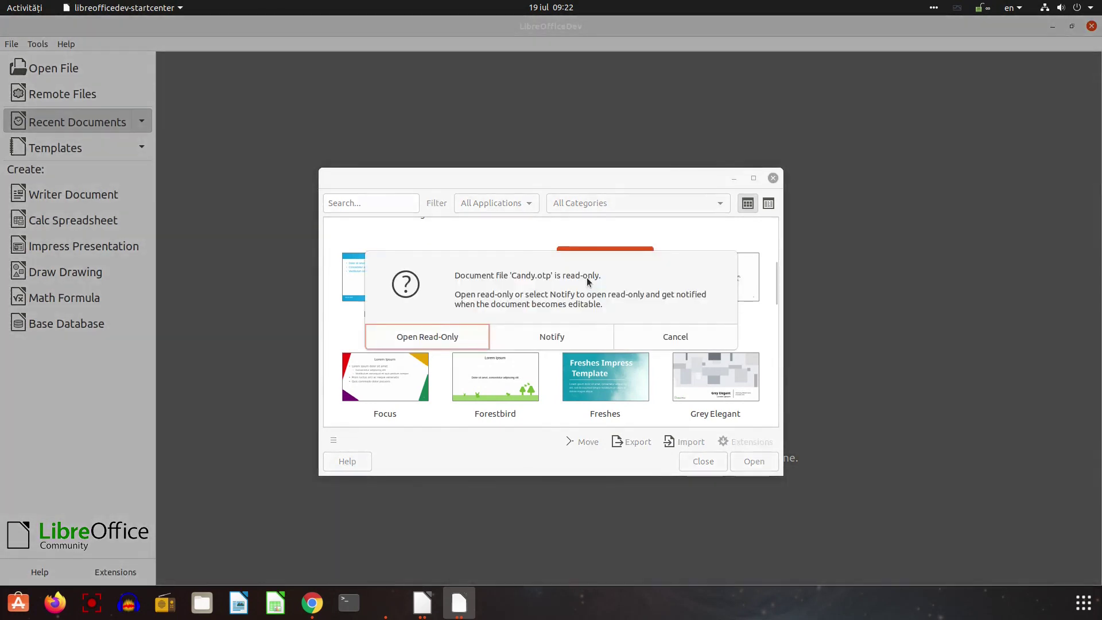
click(483, 330)
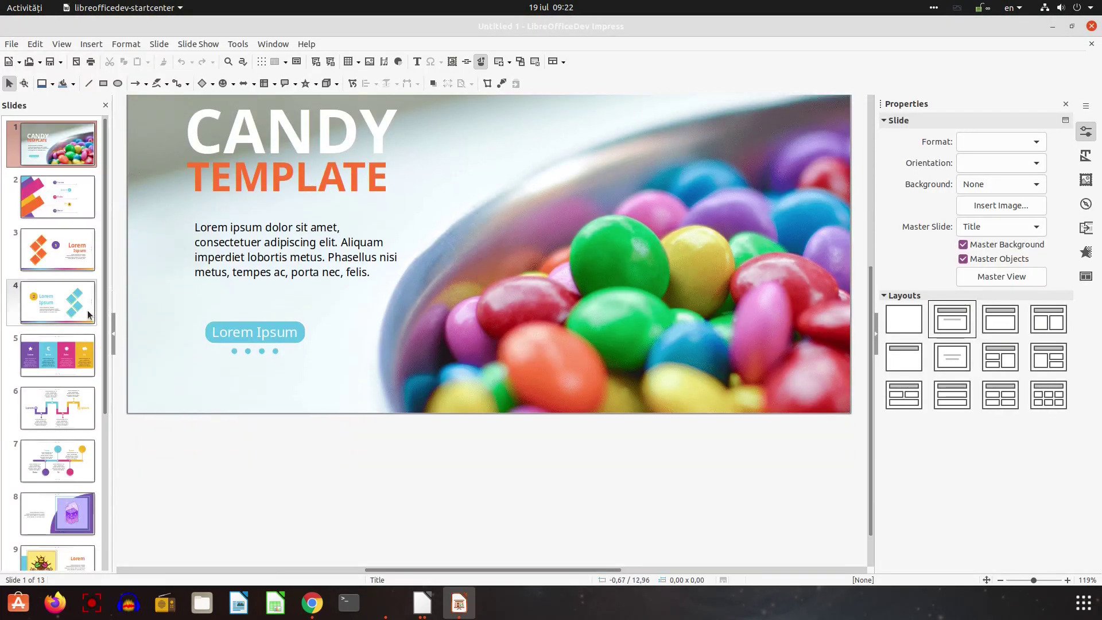
click(61, 302)
click(62, 356)
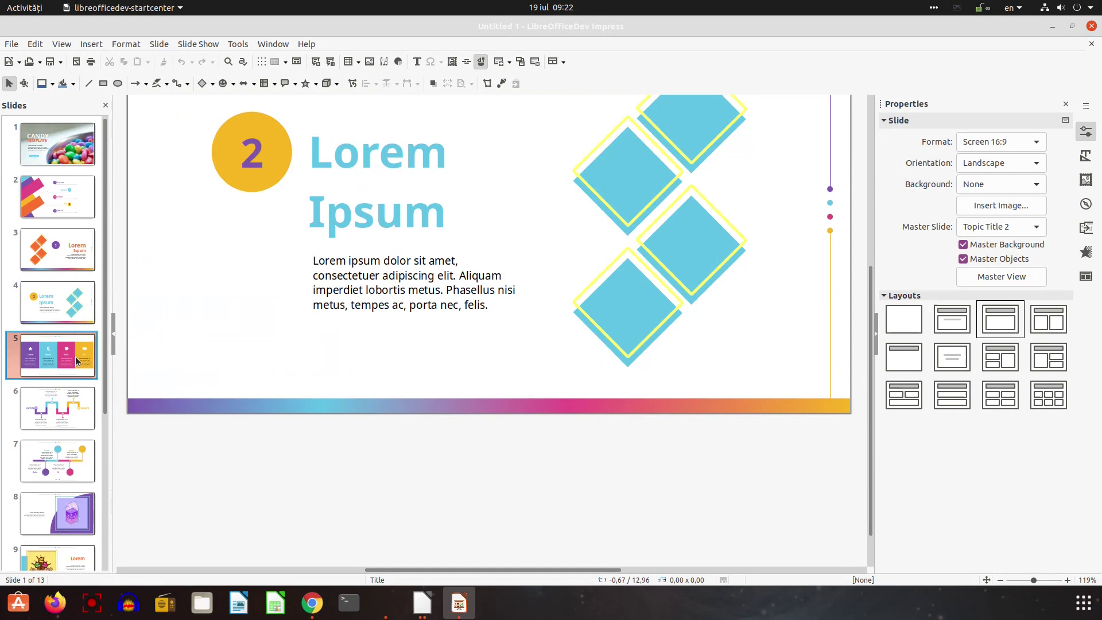
click(65, 418)
click(58, 197)
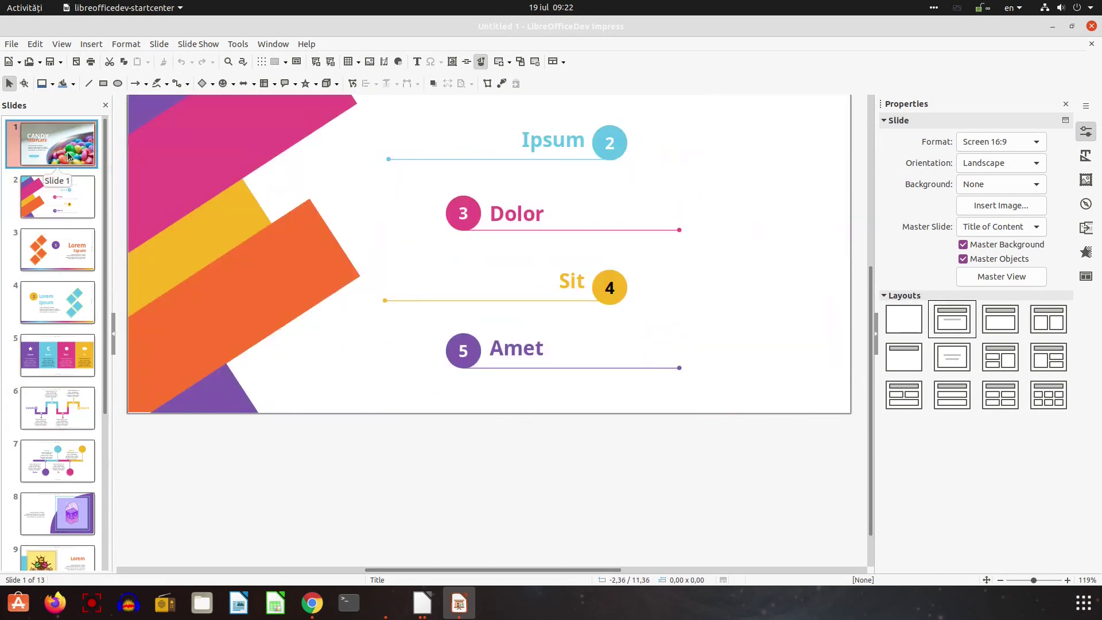
click(58, 144)
click(1091, 44)
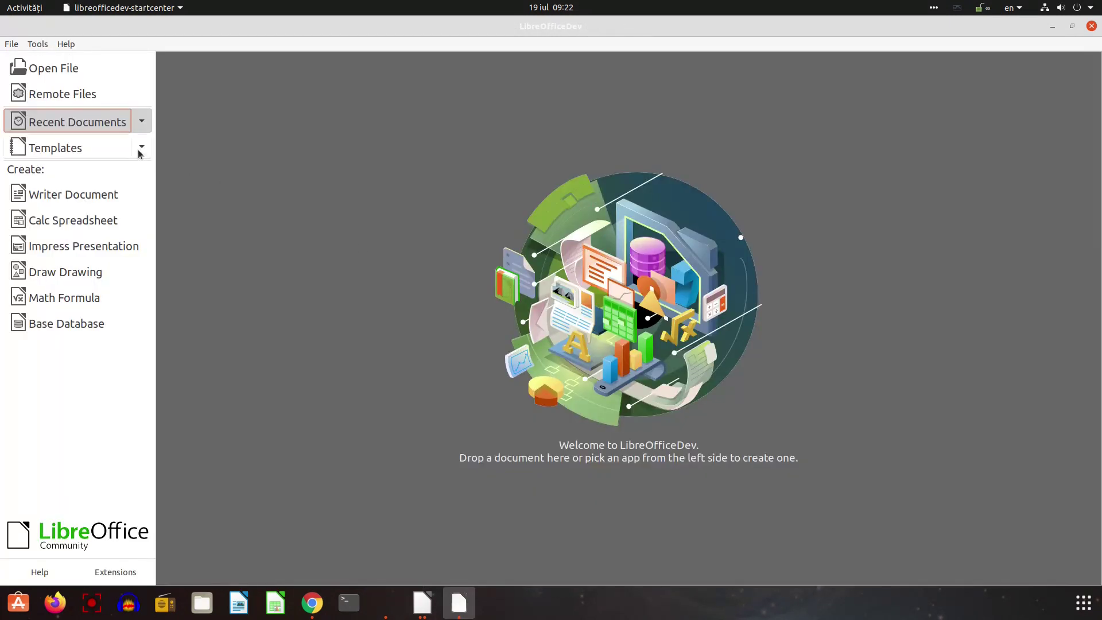
- Open Manage Templates in list view and sort by name, category, application, modified date, then size
click(141, 148)
click(46, 220)
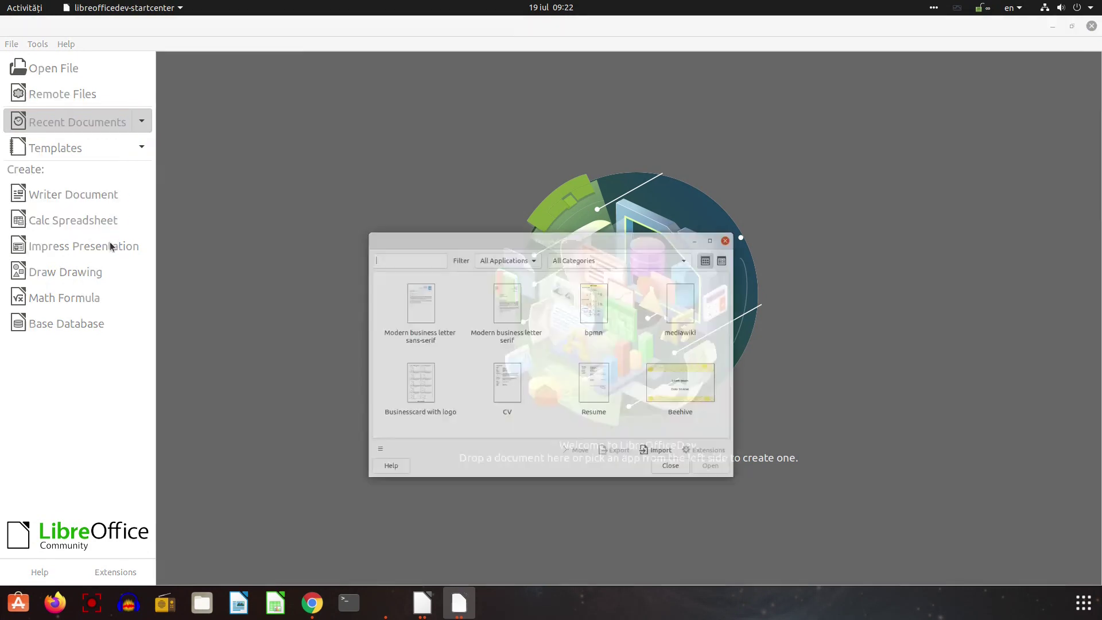
scroll(752, 328, down, 5)
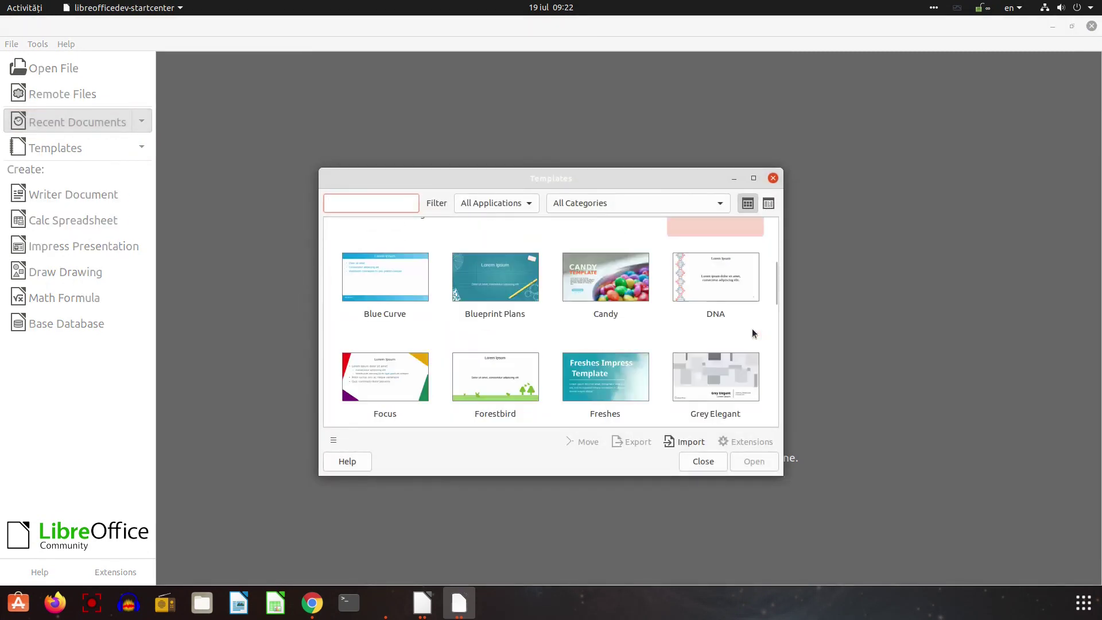
click(769, 203)
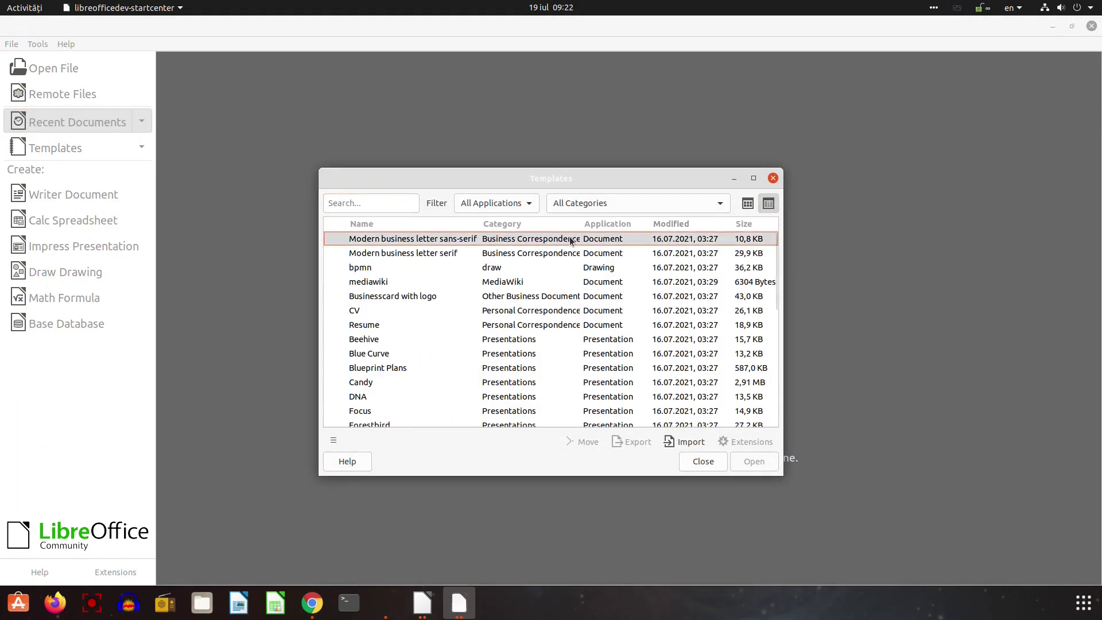
click(378, 223)
click(502, 224)
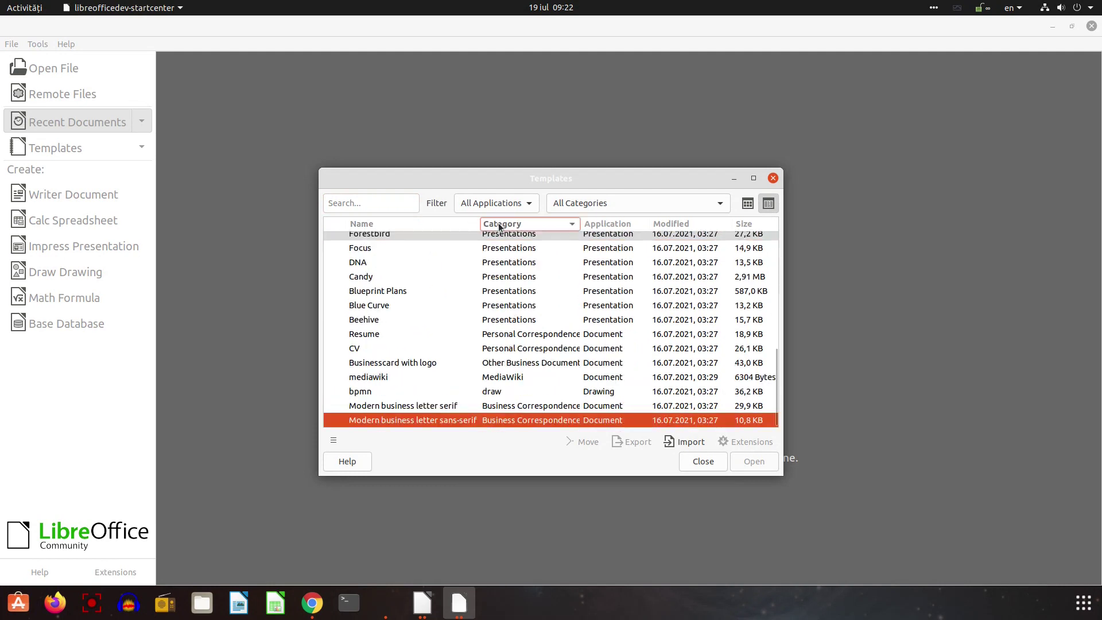
click(599, 225)
click(671, 224)
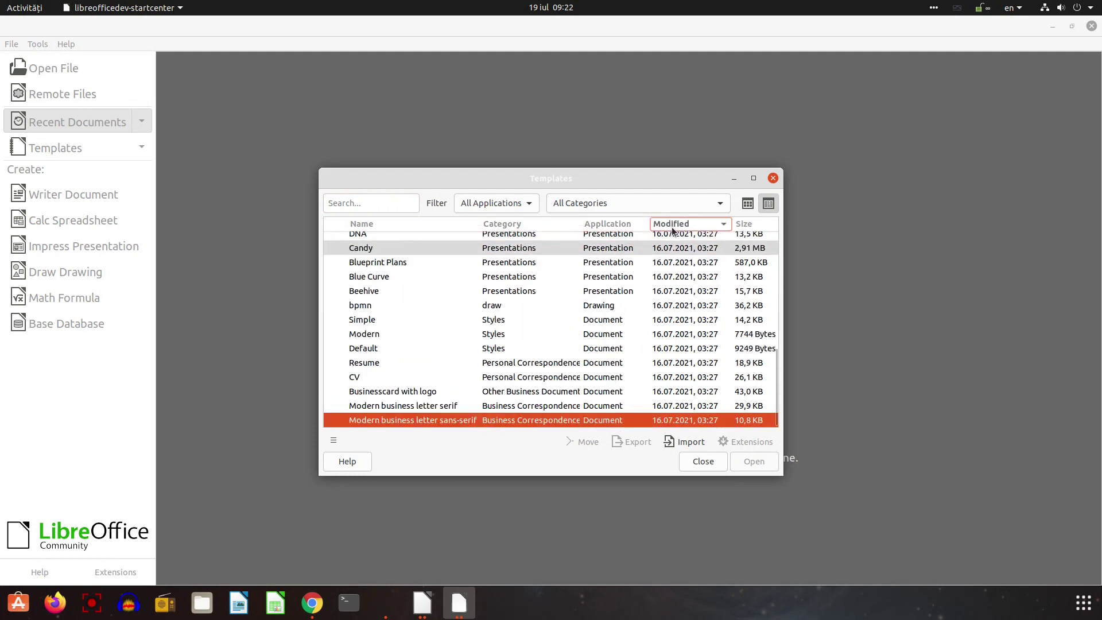
click(738, 225)
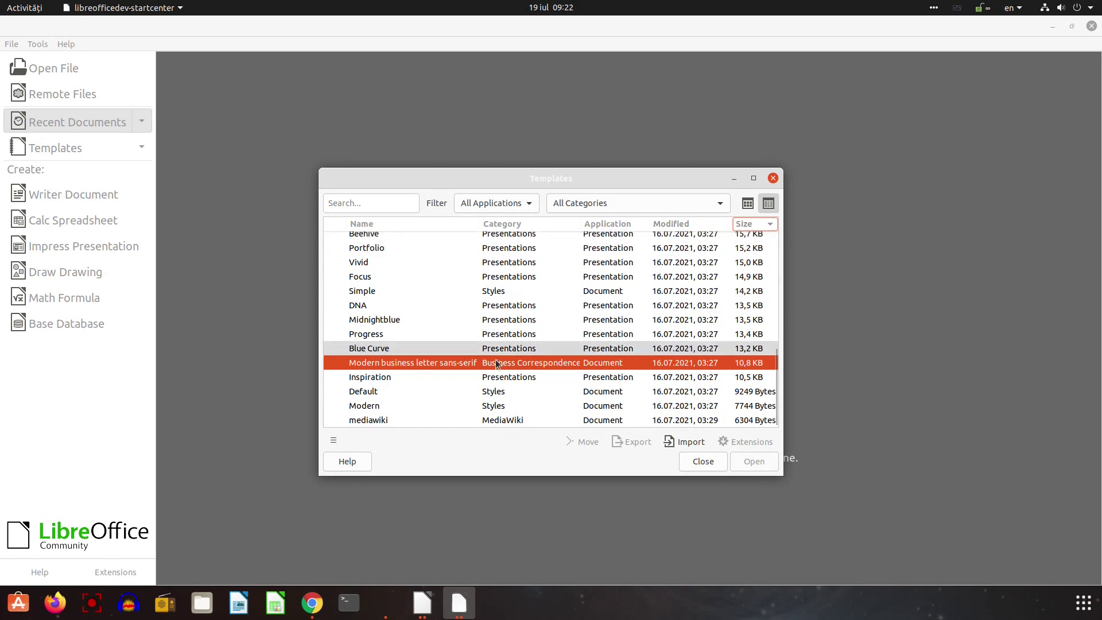
- View the category options, select Blue Curve, and toggle thumbnail and list views
click(333, 441)
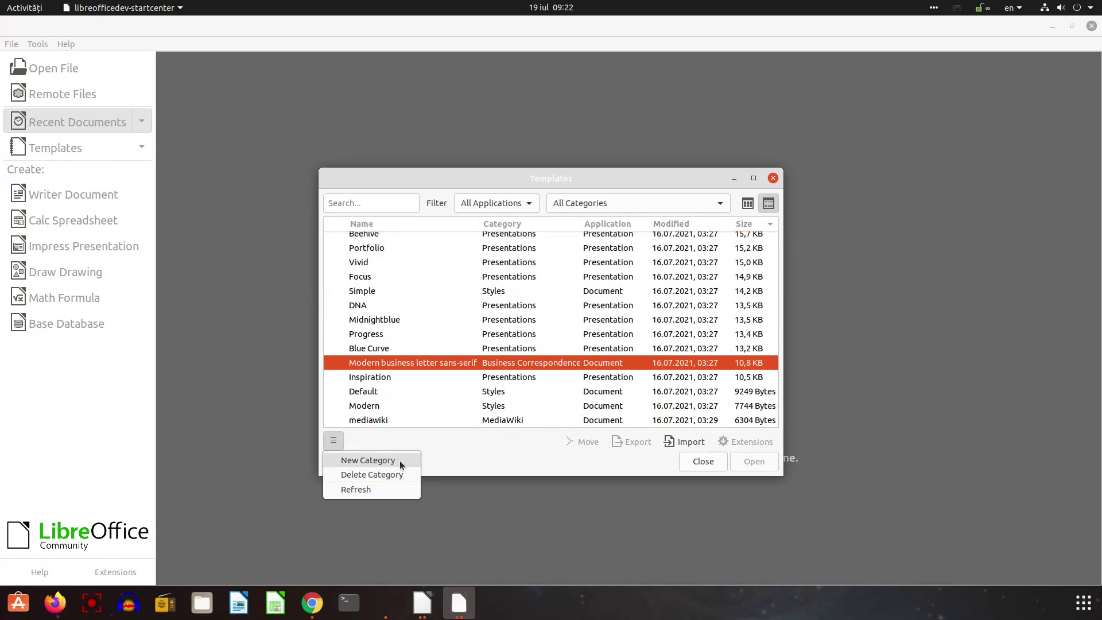
click(551, 446)
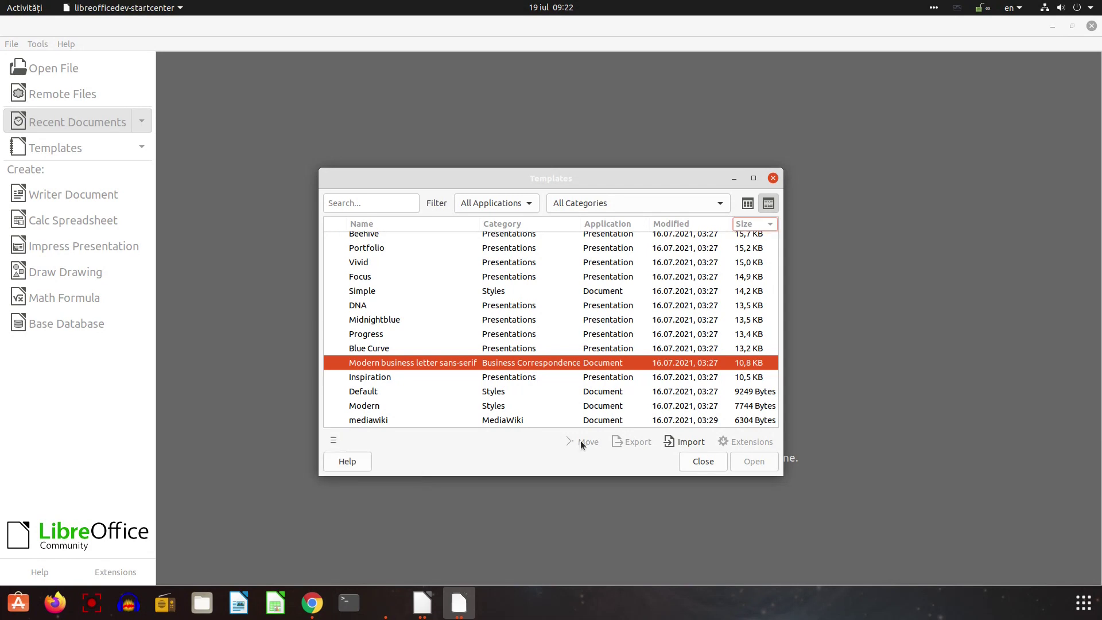
click(484, 354)
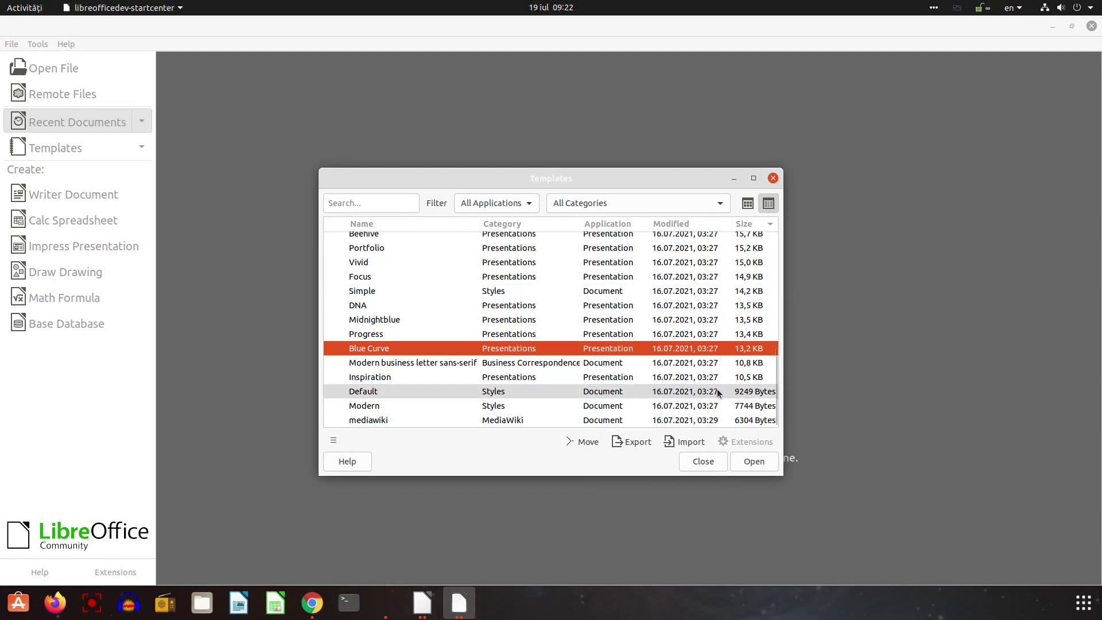
click(748, 203)
click(768, 203)
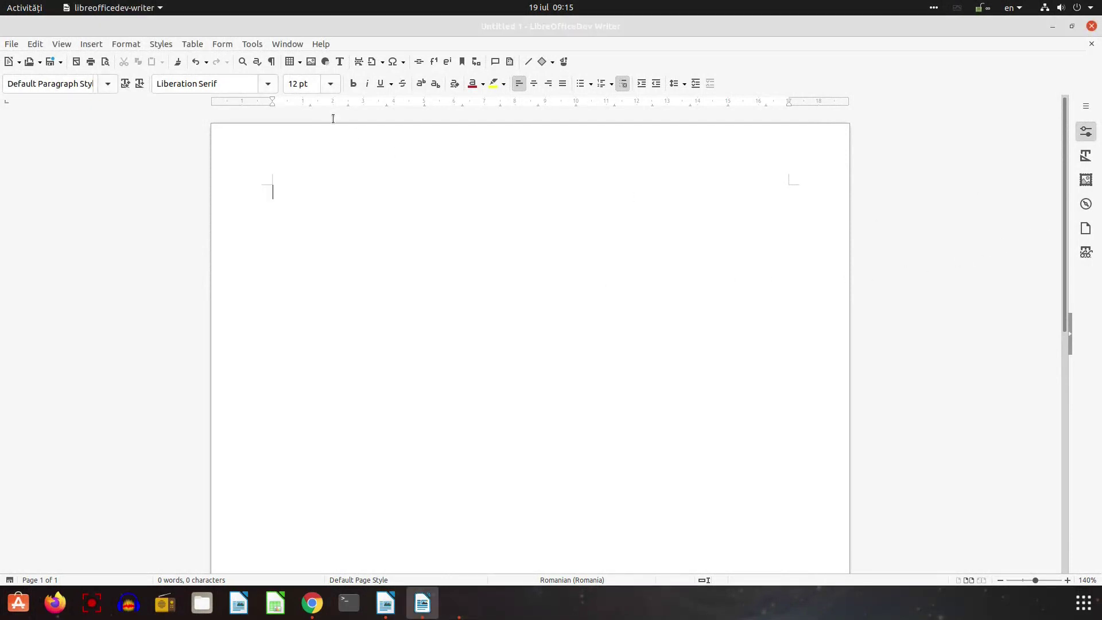
- Insert an Outline-style Fontwork object into the page
click(99, 46)
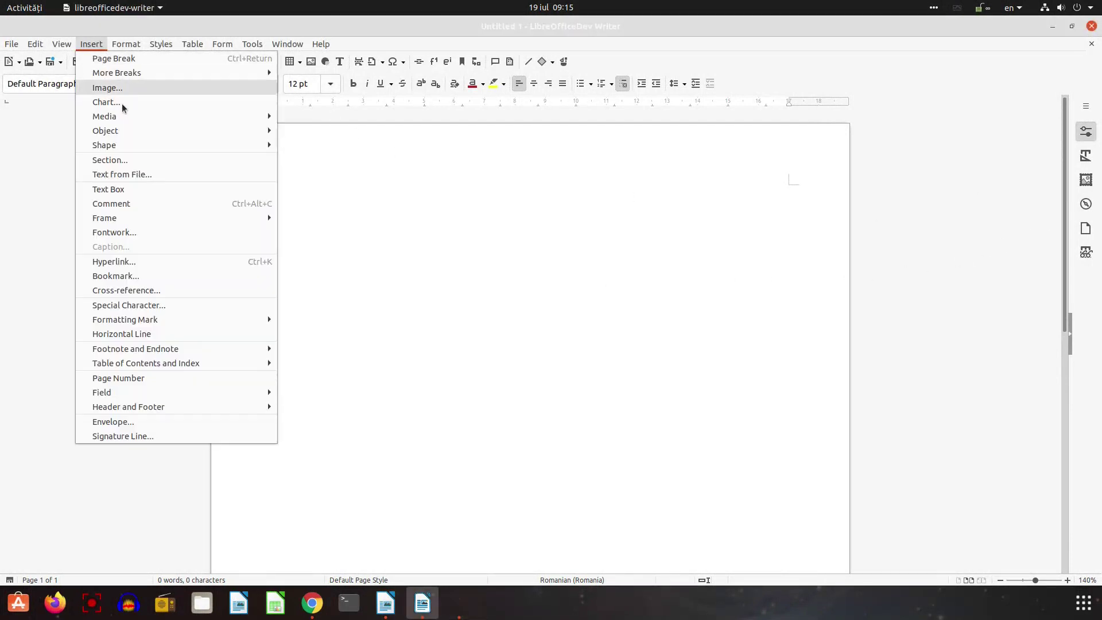
click(136, 233)
click(545, 258)
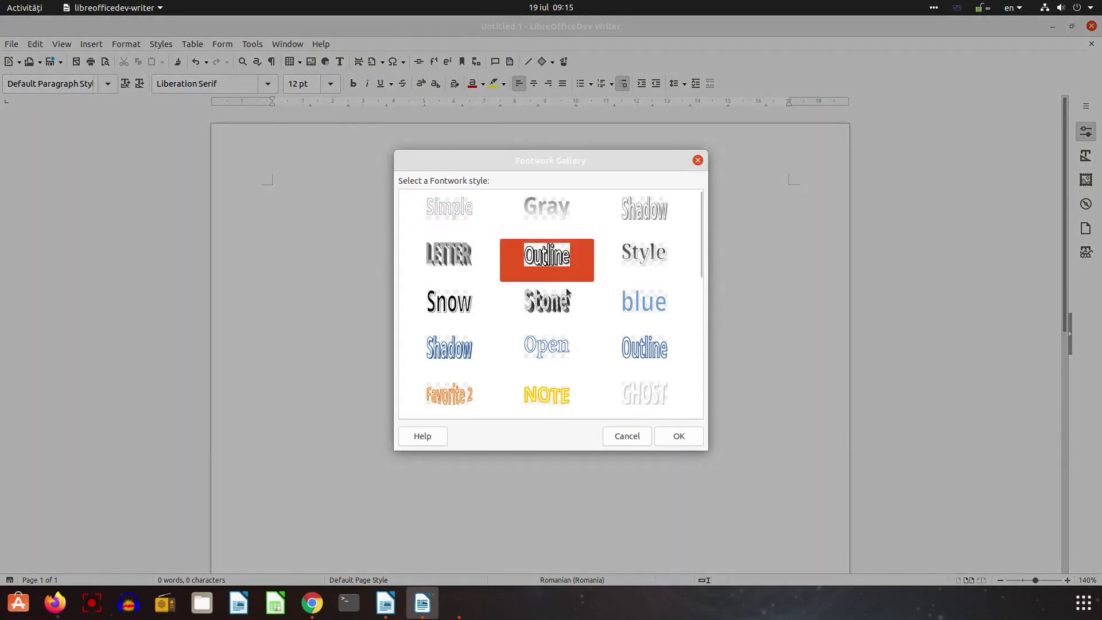
click(677, 435)
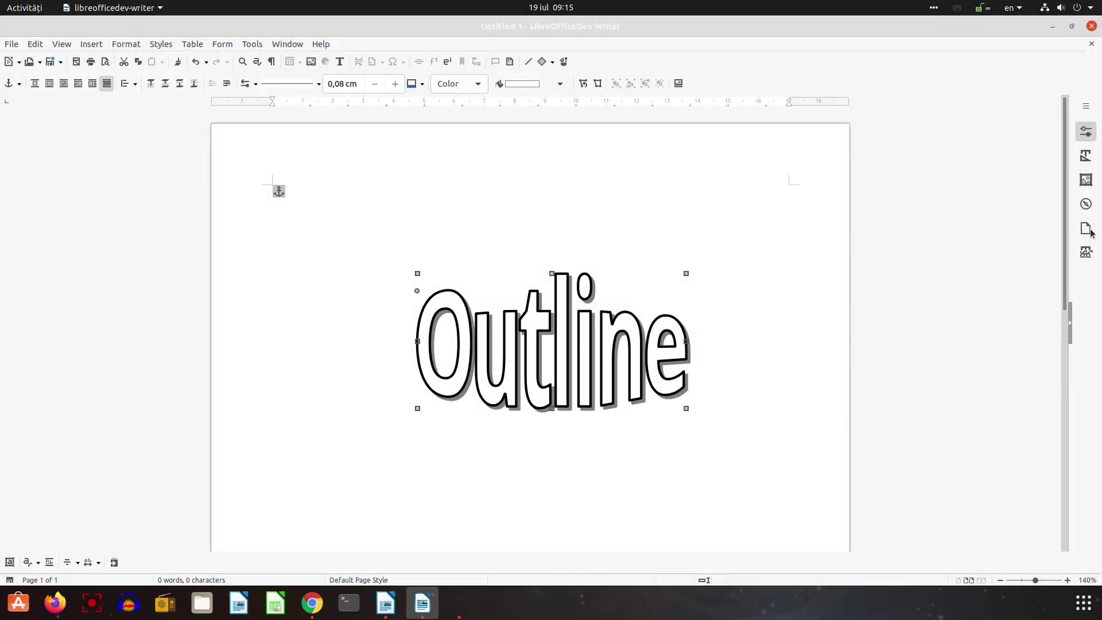
- Select the Fontwork object and open its Fontwork shape list in the sidebar properties
click(749, 330)
click(687, 345)
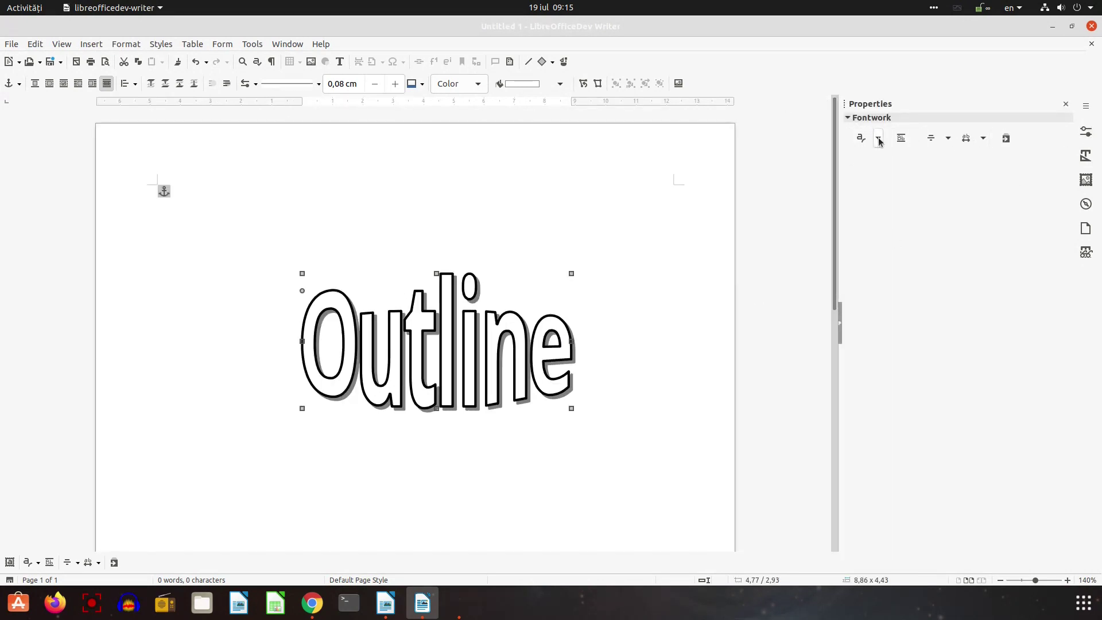
click(878, 139)
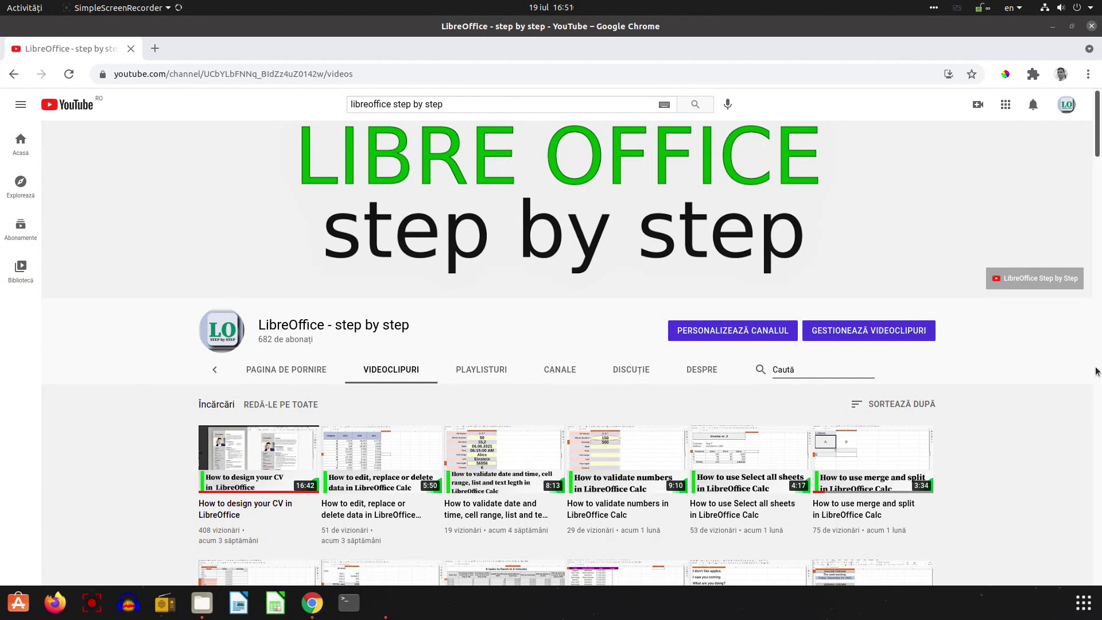
scroll(1060, 376, down, 5)
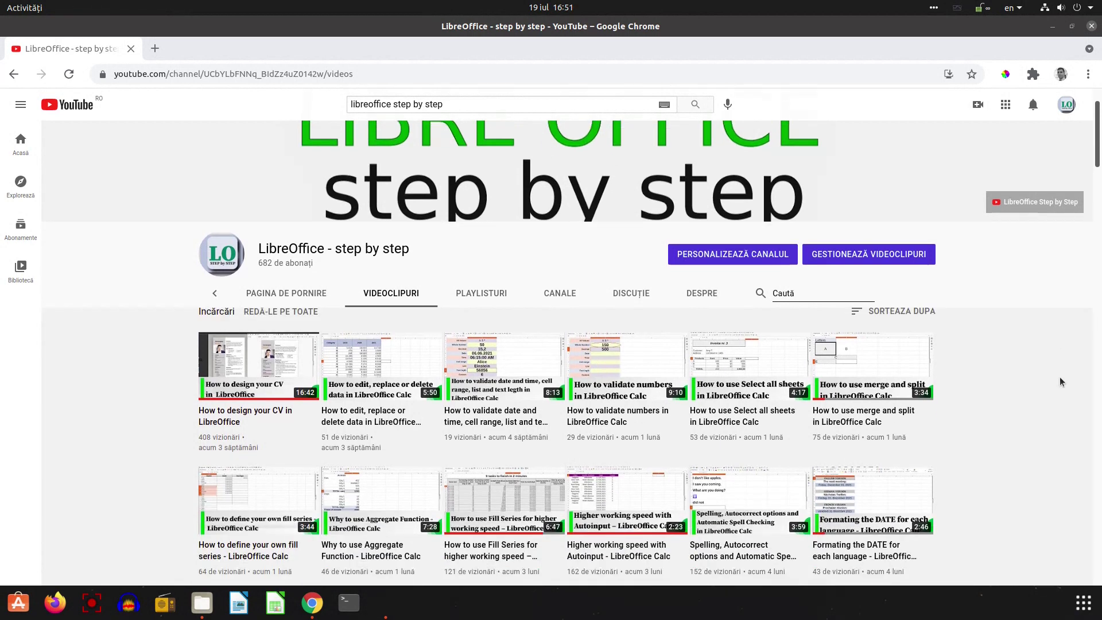
scroll(1060, 377, down, 7)
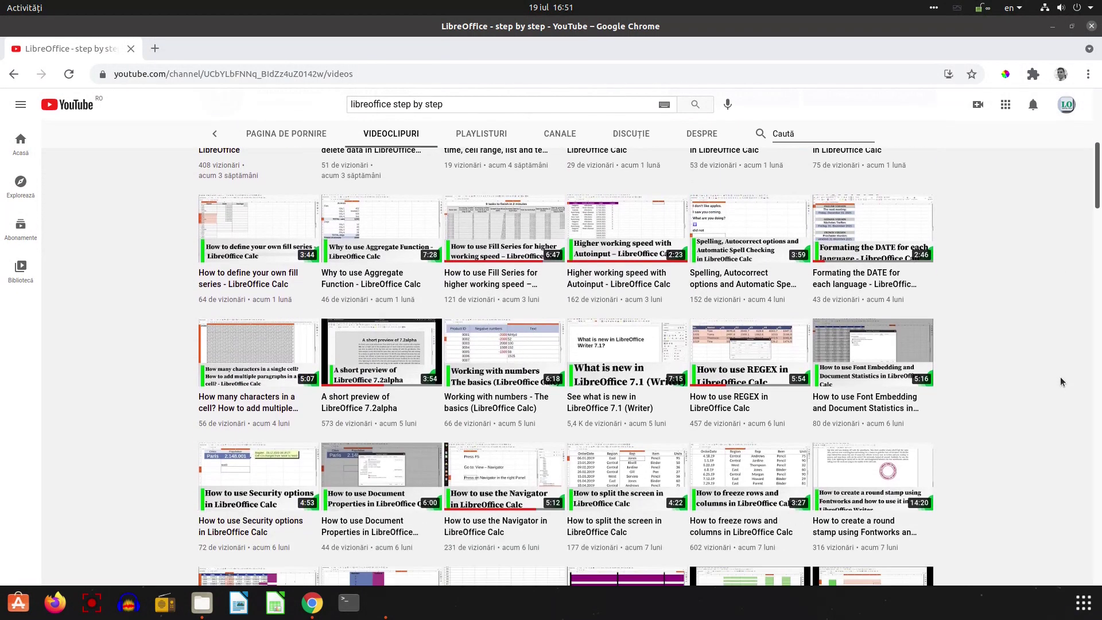
scroll(1059, 377, down, 2)
scroll(1059, 376, down, 3)
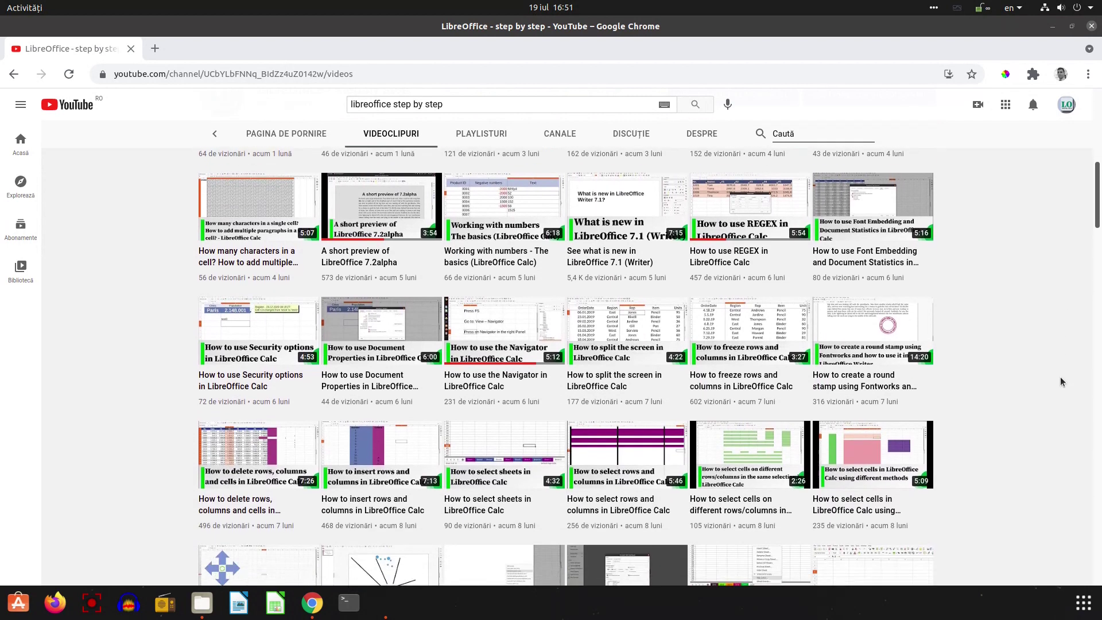
scroll(1059, 376, down, 3)
scroll(1059, 376, down, 4)
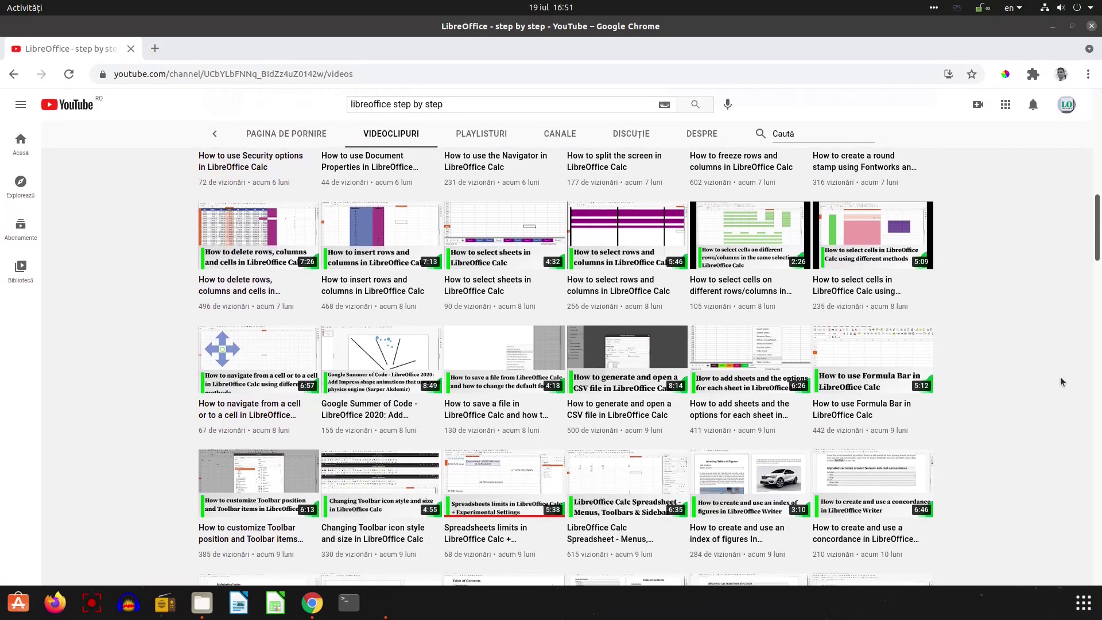
scroll(1059, 376, down, 3)
scroll(1060, 376, down, 4)
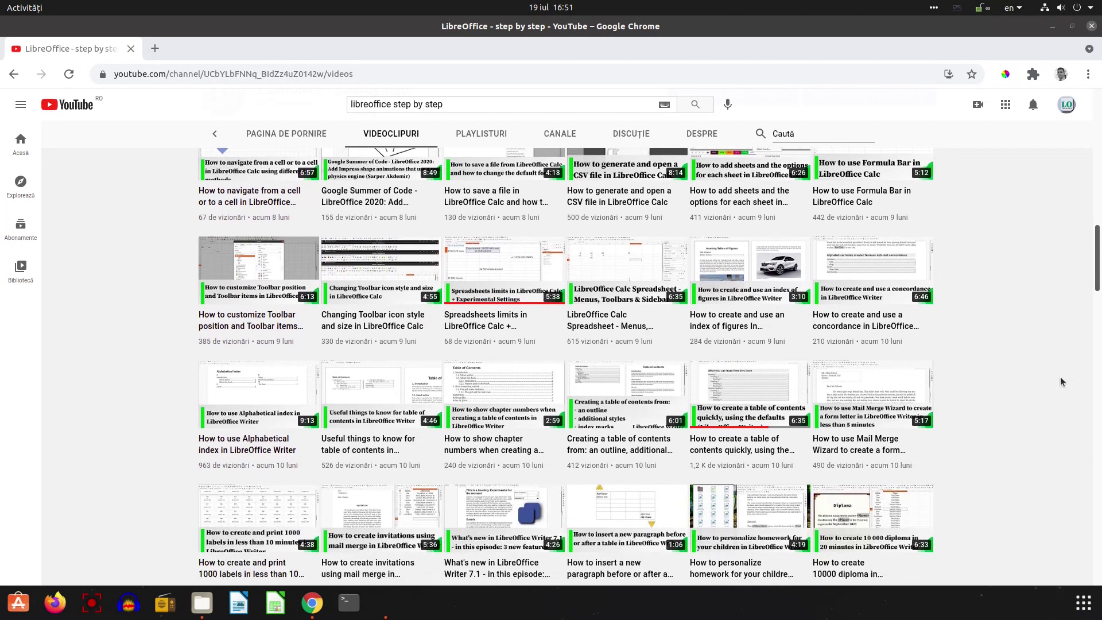
scroll(1060, 377, down, 2)
scroll(1059, 377, down, 9)
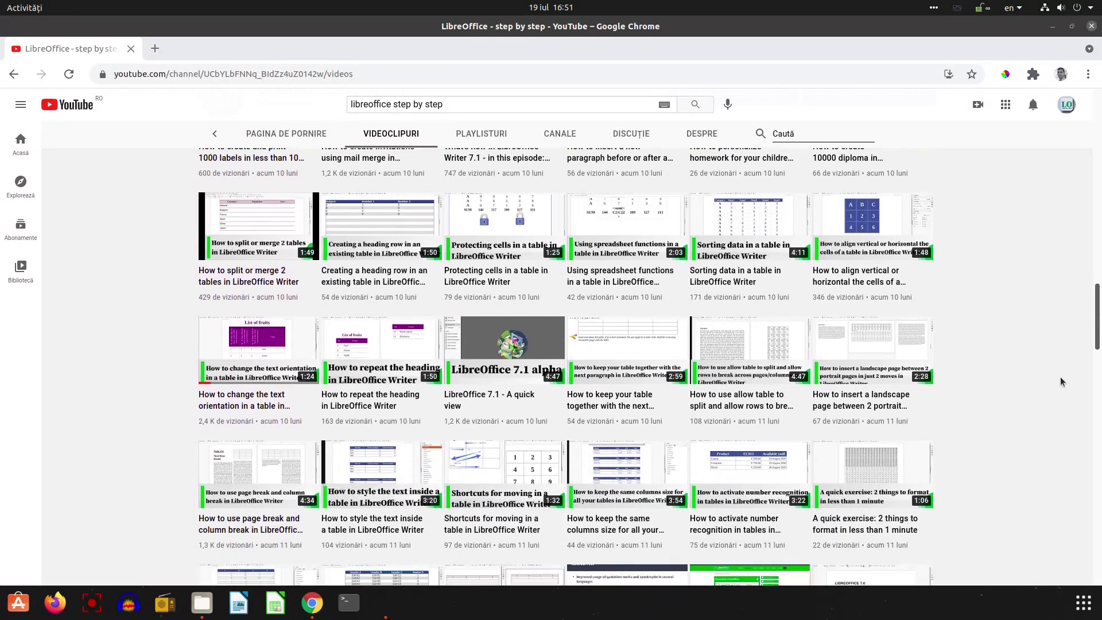
scroll(1060, 377, down, 4)
scroll(1060, 377, down, 5)
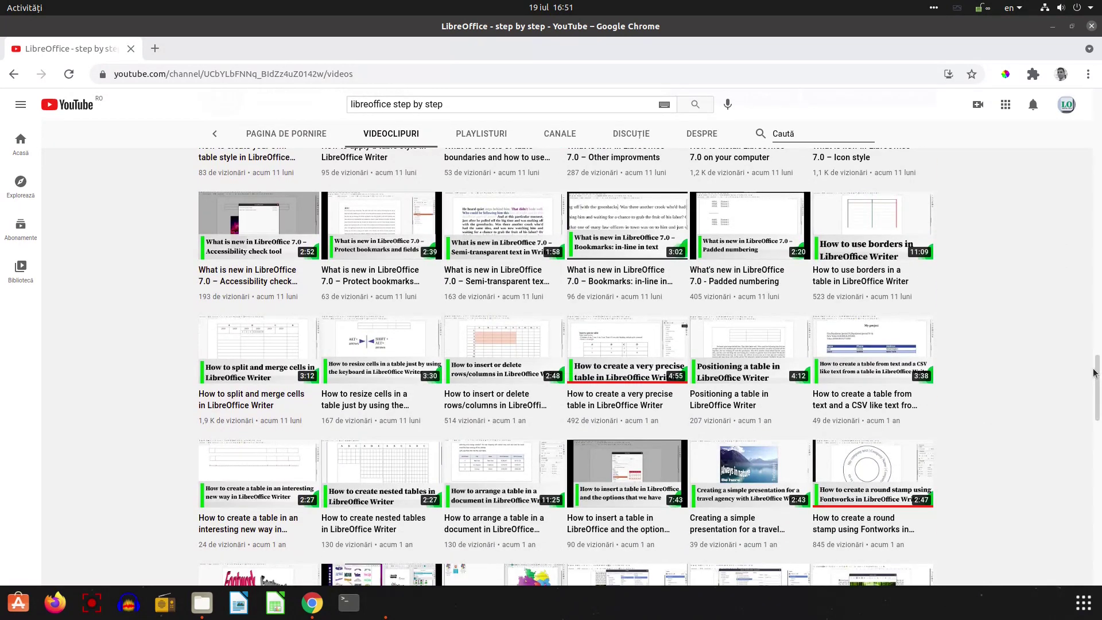
drag(1095, 376, 1099, 386)
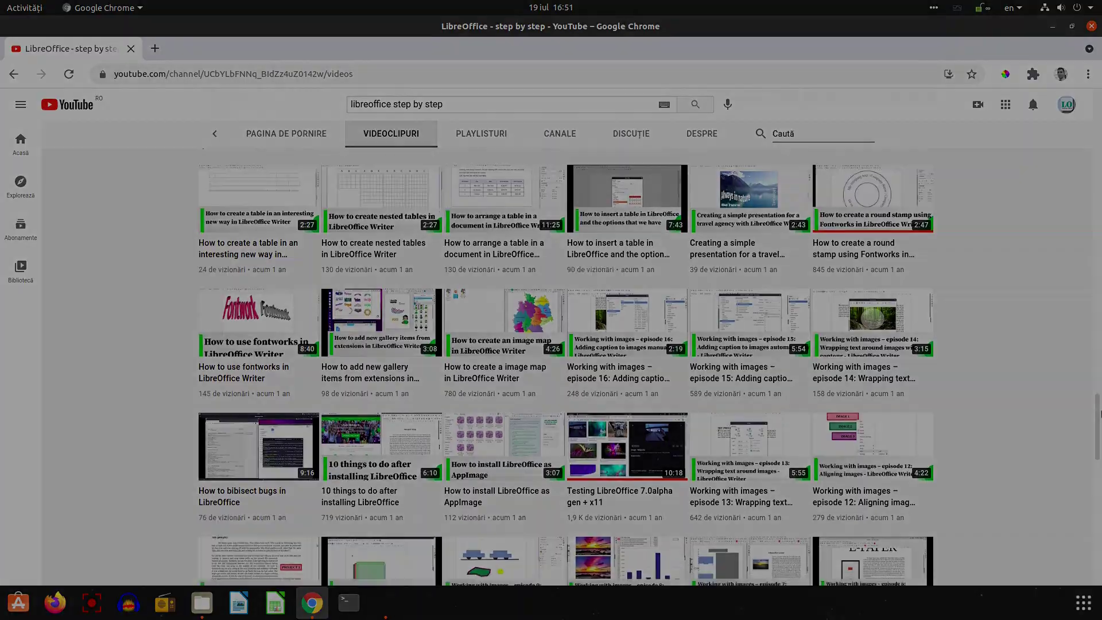